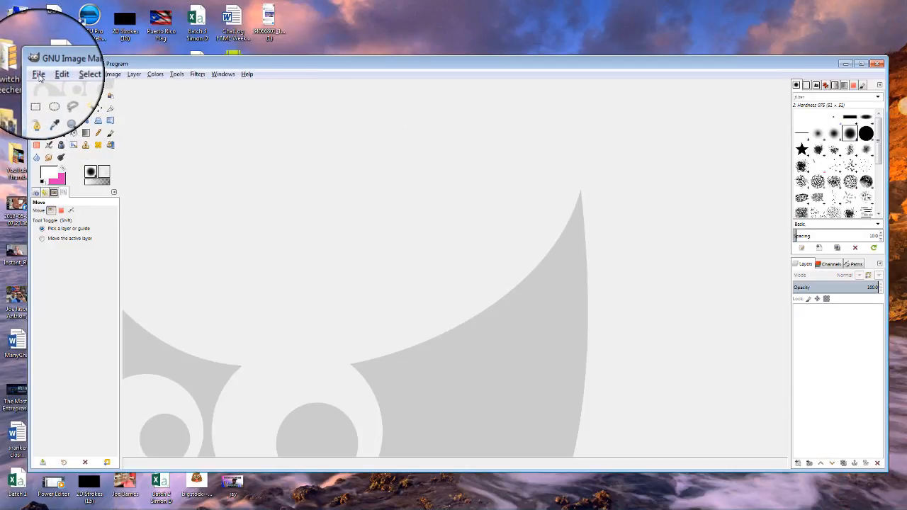
Create a new 1280x720 px image with its fill set to Transparency.
{"action": "left_click", "coordinate": [39, 77]}
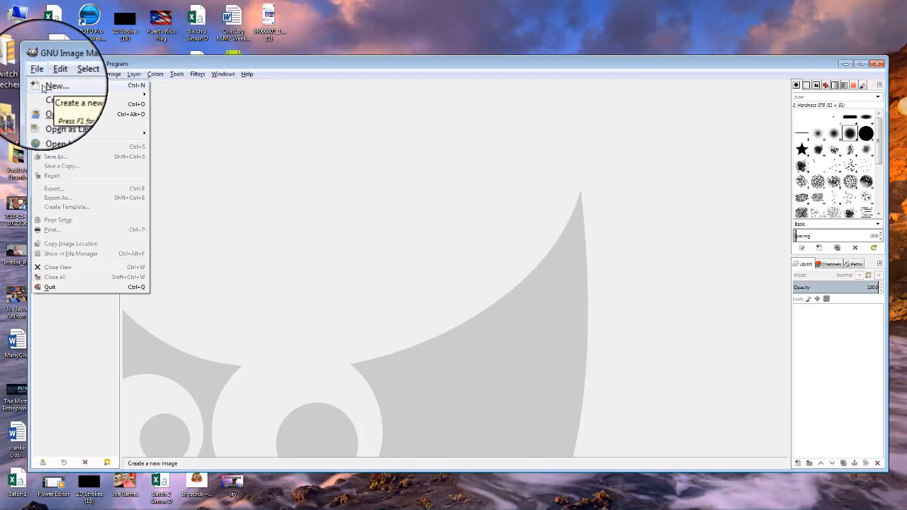
{"action": "left_click", "coordinate": [42, 86]}
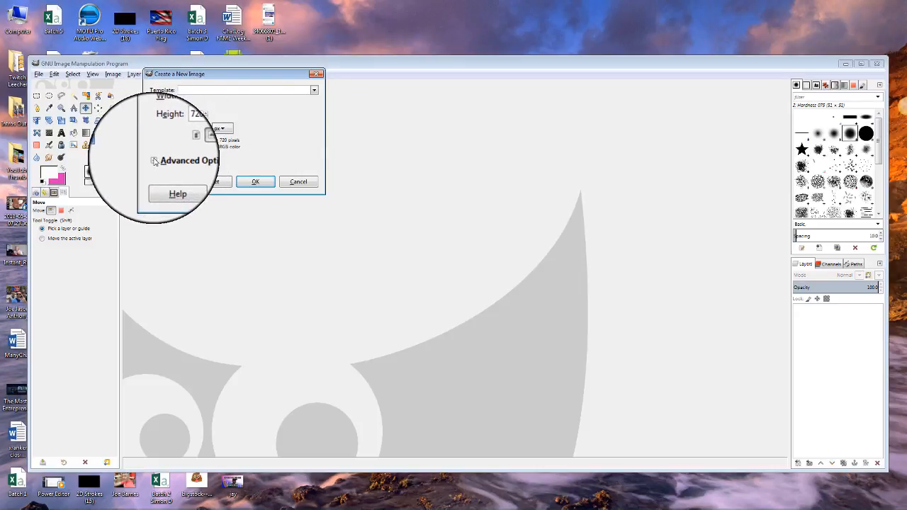
{"action": "left_click", "coordinate": [154, 161]}
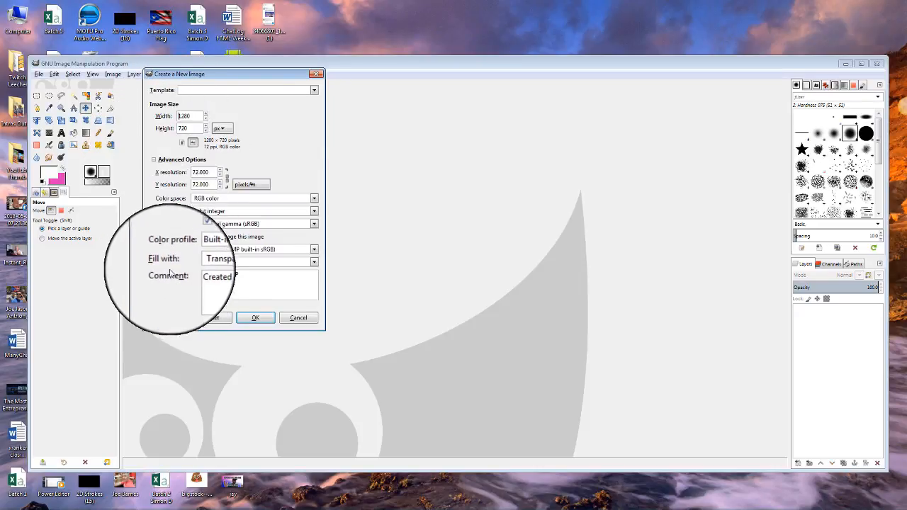
{"action": "left_click", "coordinate": [314, 263]}
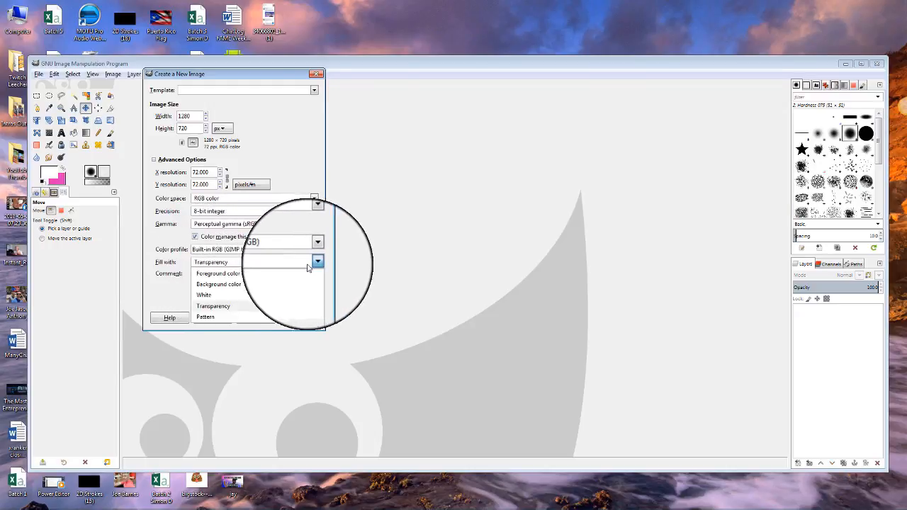
{"action": "left_click", "coordinate": [235, 307]}
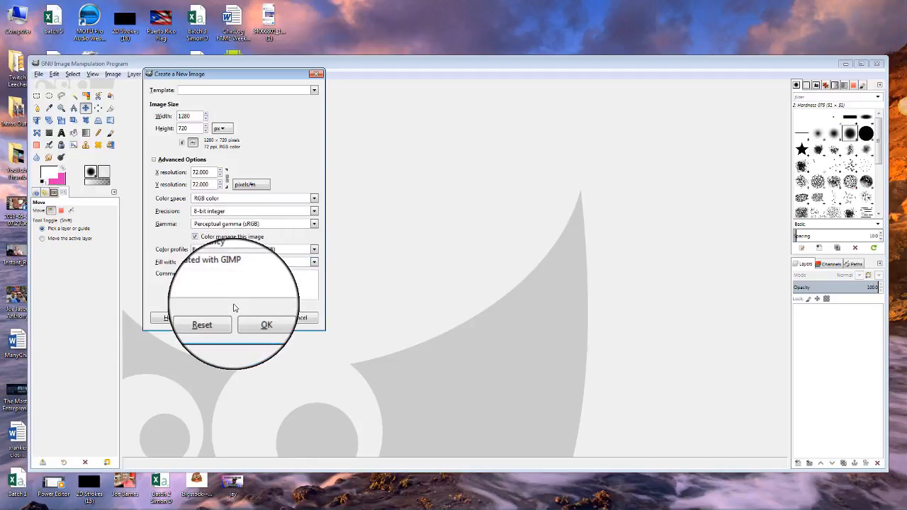
{"action": "left_click", "coordinate": [256, 317]}
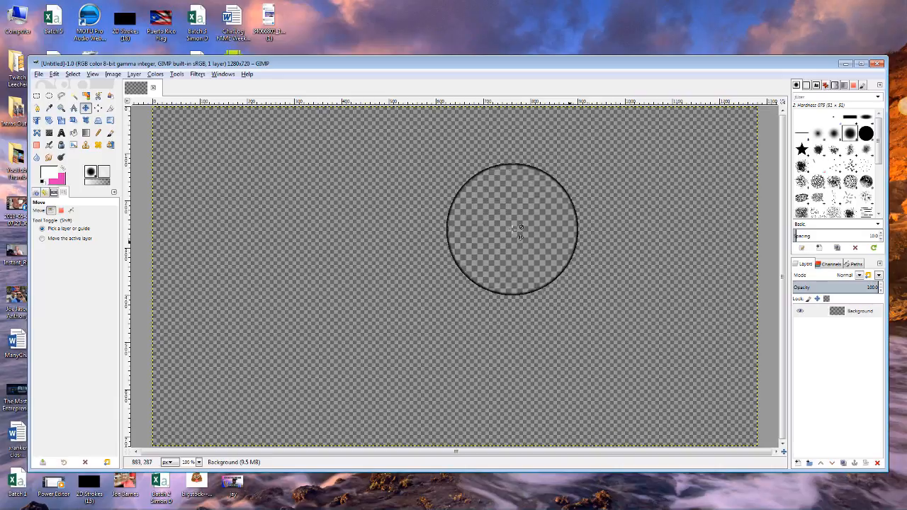
Set the canvas zoom to 75% from the status-bar zoom field.
{"action": "double_click", "coordinate": [187, 462]}
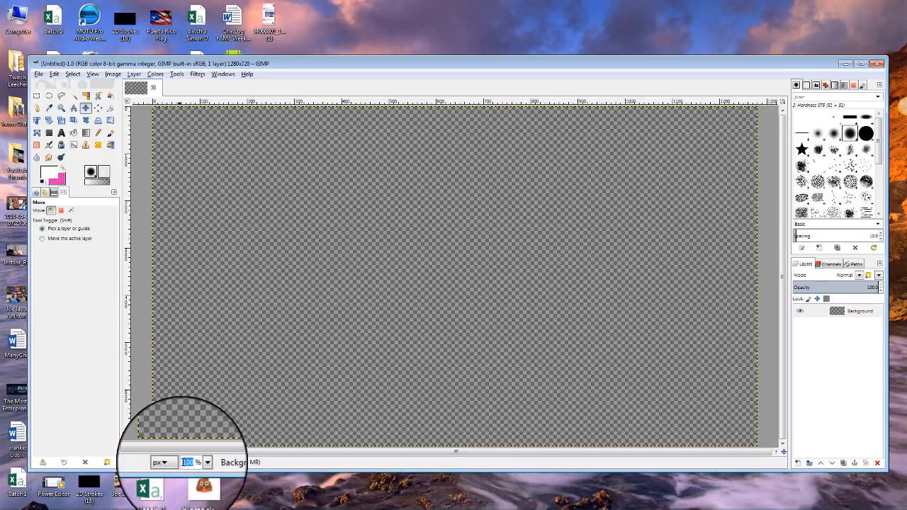
{"action": "type", "text": "75"}
{"action": "key", "text": "Return"}
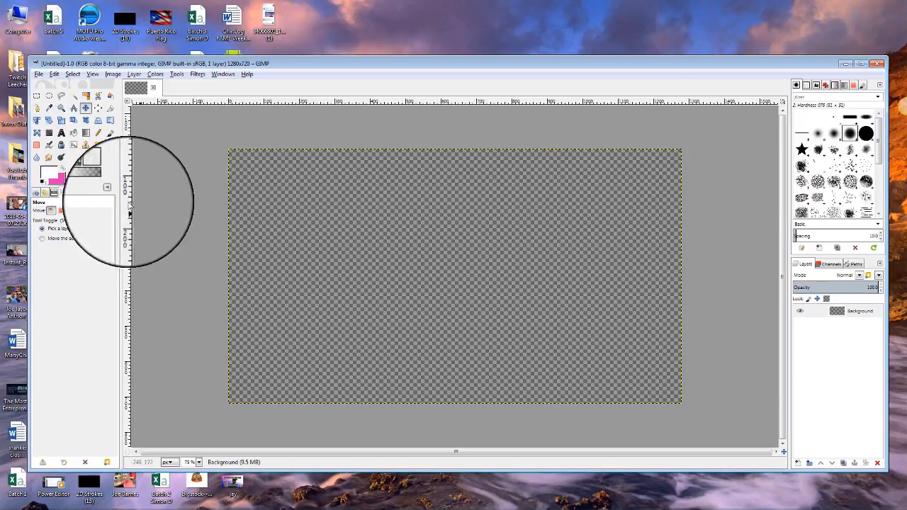
Draw a wide text box across the upper part of the canvas with the Text tool.
{"action": "left_click", "coordinate": [61, 133]}
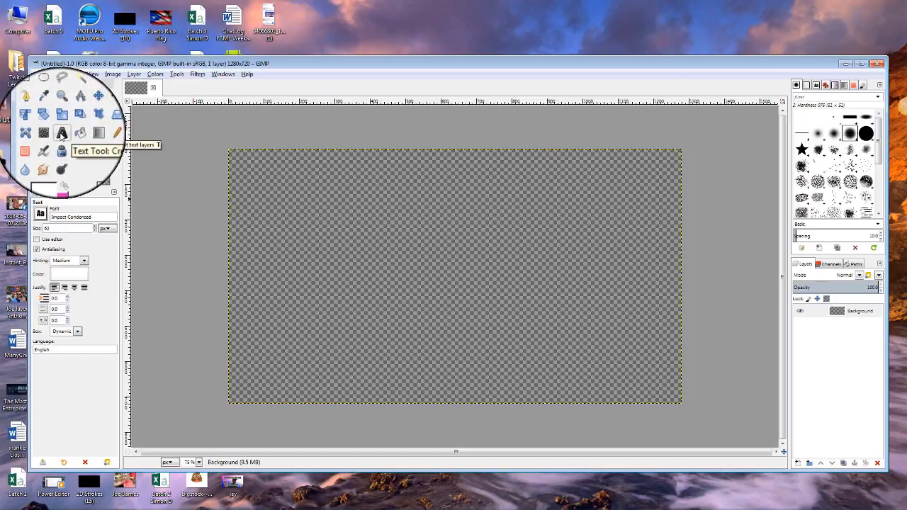
{"action": "left_click_drag", "start_coordinate": [255, 193], "coordinate": [590, 285]}
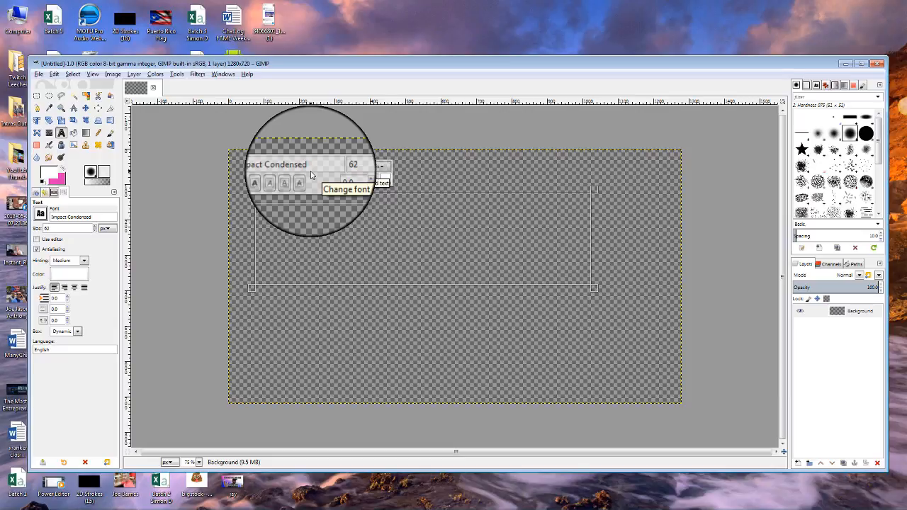
Type 'BAD ASS' in yellow capitals at size 125 and shrink the text box to fit.
{"action": "key", "text": "Caps_Lock"}
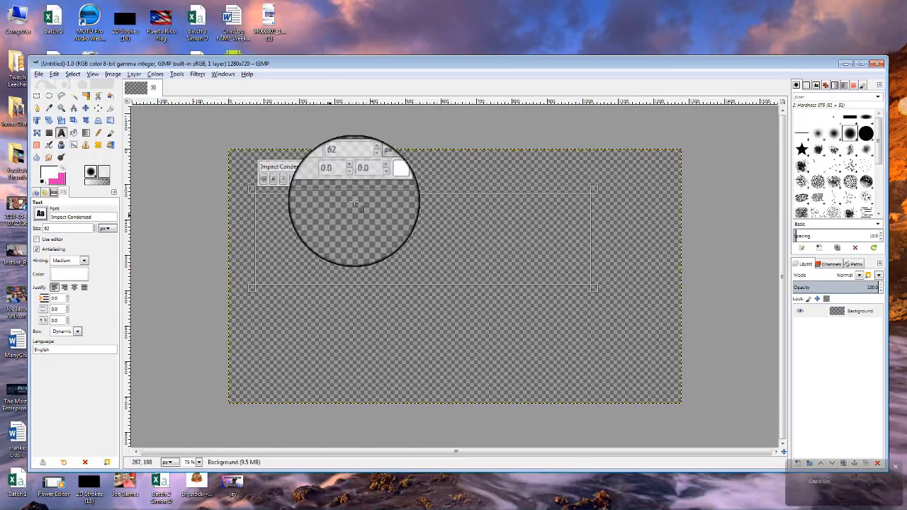
{"action": "left_click", "coordinate": [383, 179]}
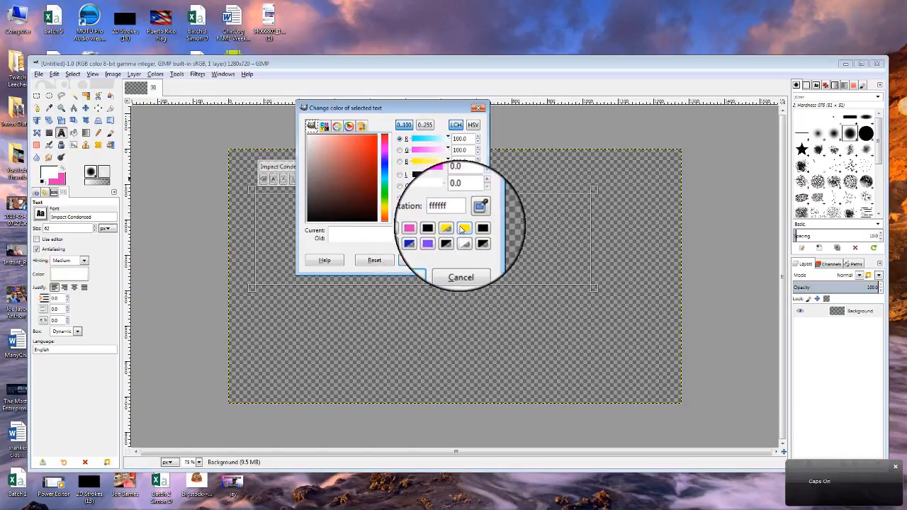
{"action": "left_click", "coordinate": [464, 228]}
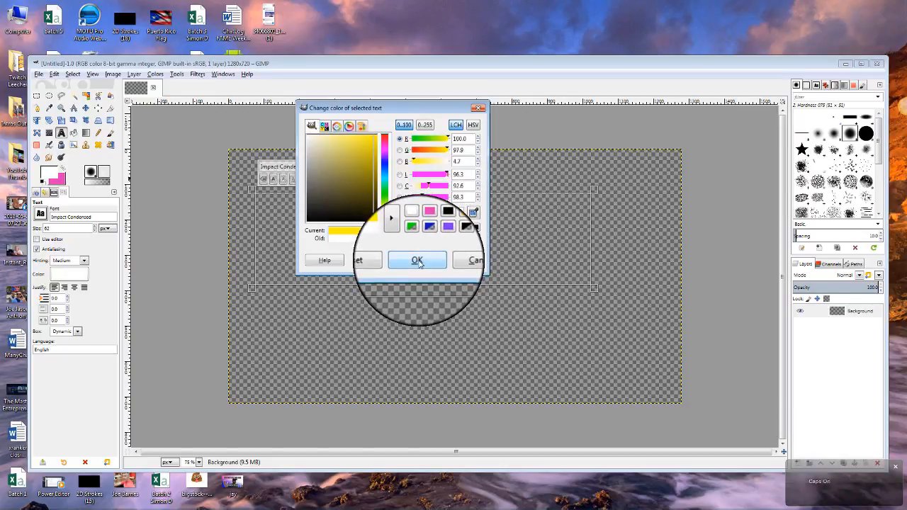
{"action": "left_click", "coordinate": [416, 261]}
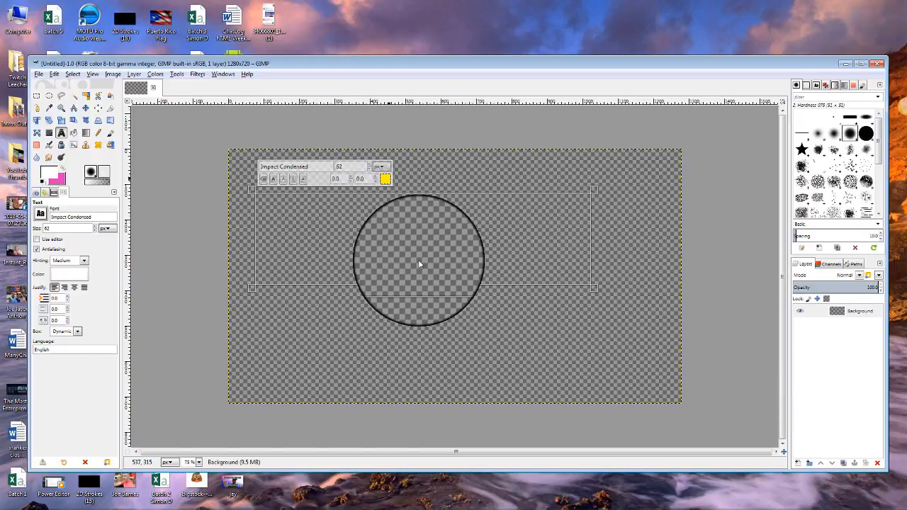
{"action": "left_click", "coordinate": [350, 167]}
{"action": "left_click_drag", "start_coordinate": [349, 167], "coordinate": [333, 167]}
{"action": "type", "text": "125"}
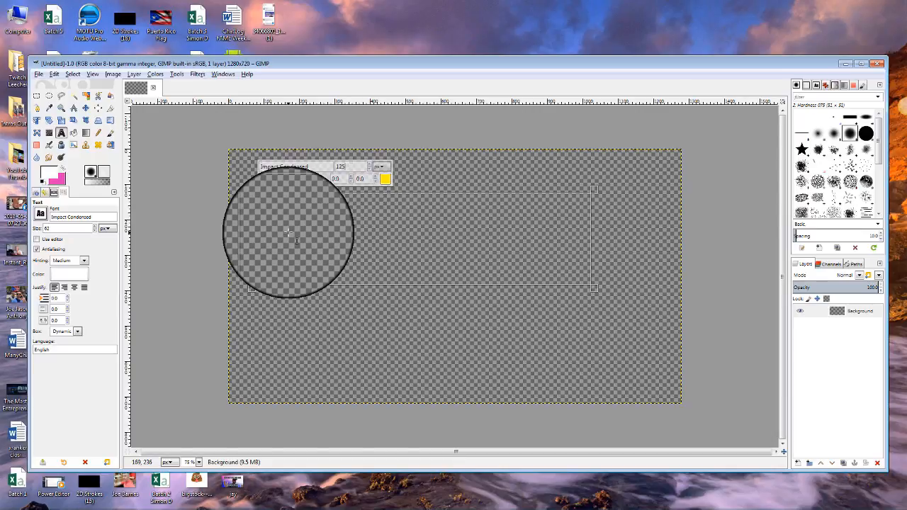
{"action": "type", "text": "BA"}
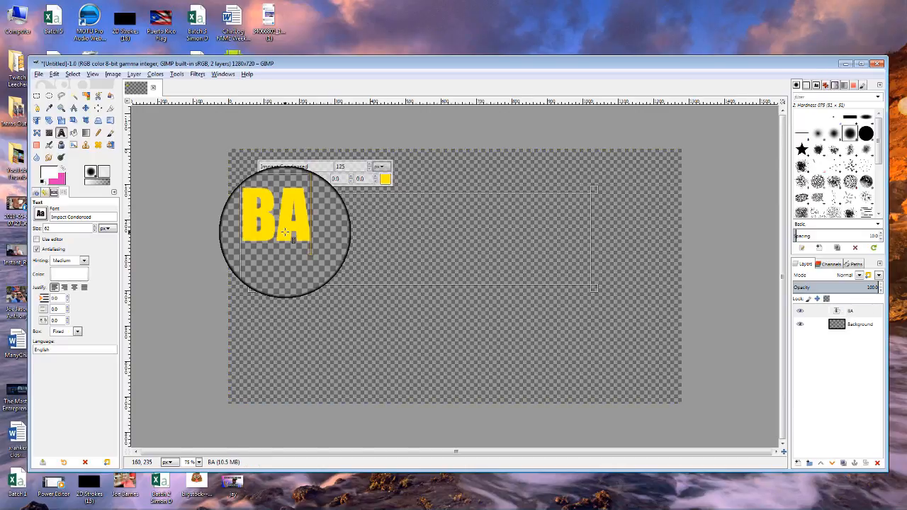
{"action": "type", "text": "D ASS"}
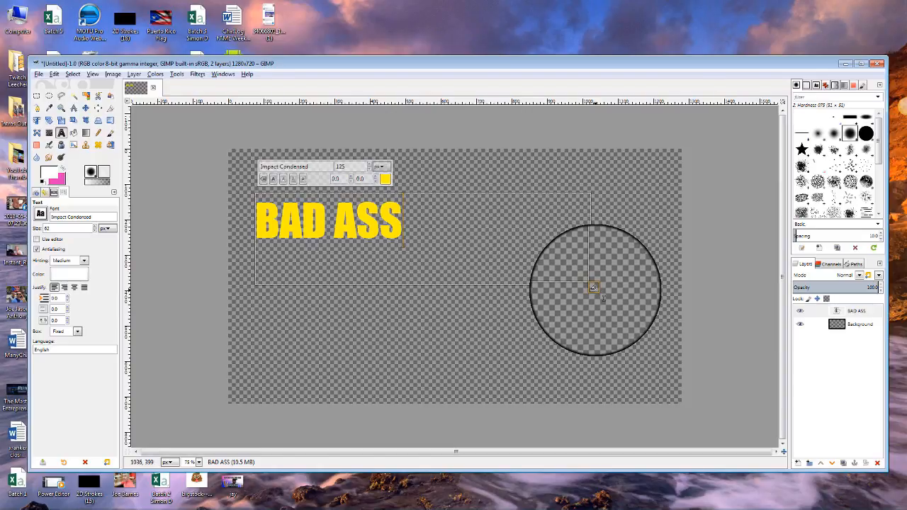
{"action": "left_click_drag", "start_coordinate": [593, 287], "coordinate": [408, 245]}
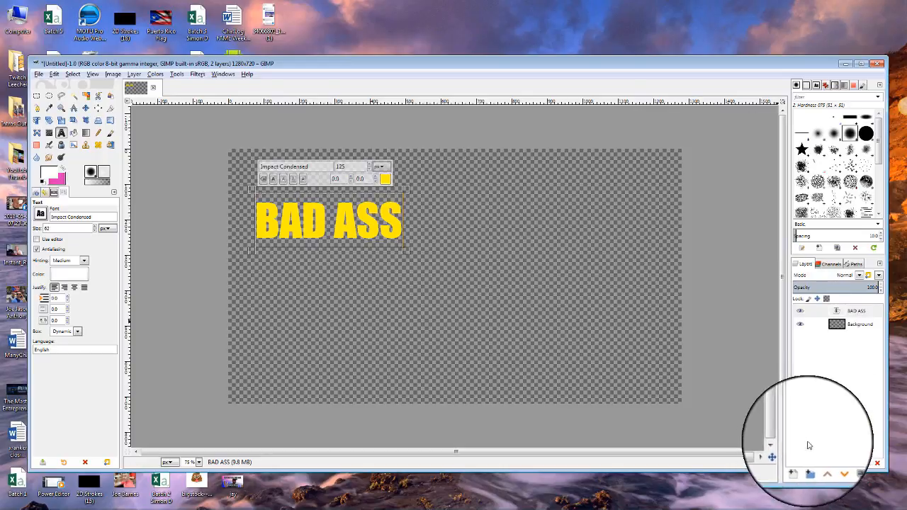
Add a new transparent layer named Layer and draw a second text box below BAD ASS.
{"action": "left_click", "coordinate": [799, 462]}
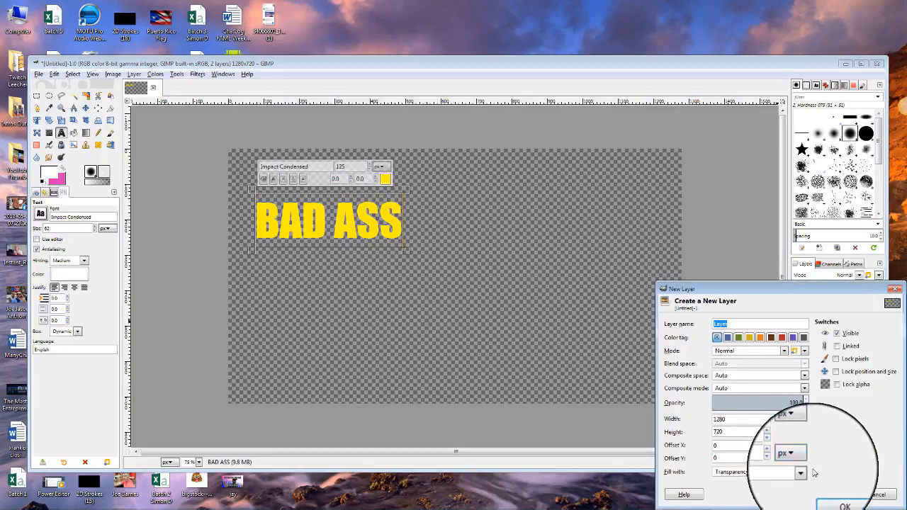
{"action": "left_click", "coordinate": [835, 495]}
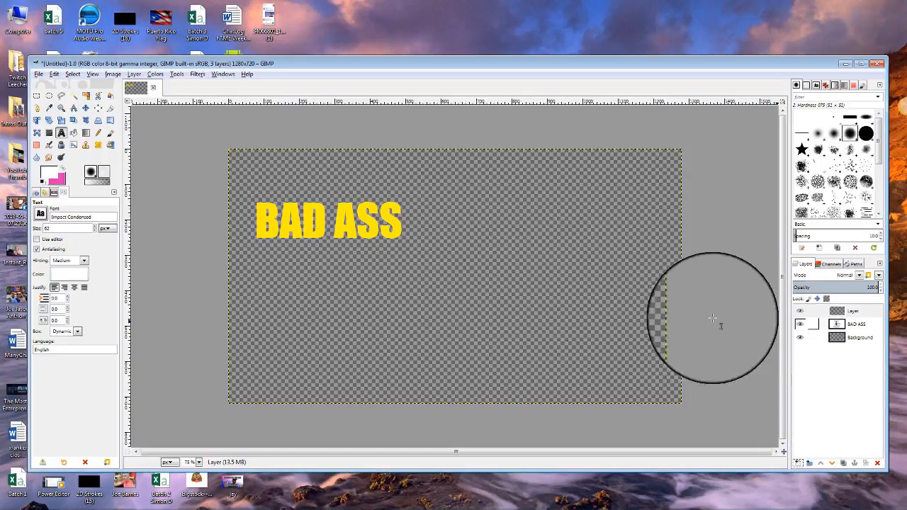
{"action": "left_click", "coordinate": [854, 310]}
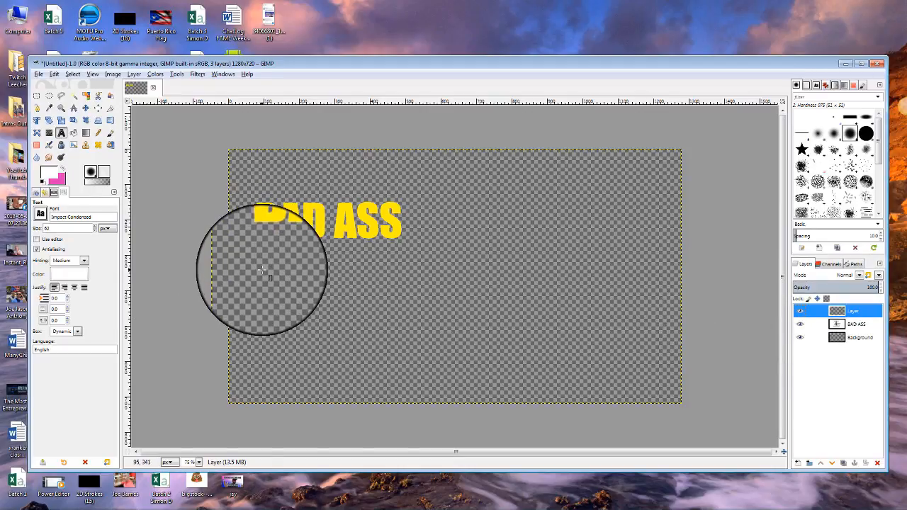
{"action": "left_click_drag", "start_coordinate": [262, 260], "coordinate": [568, 343]}
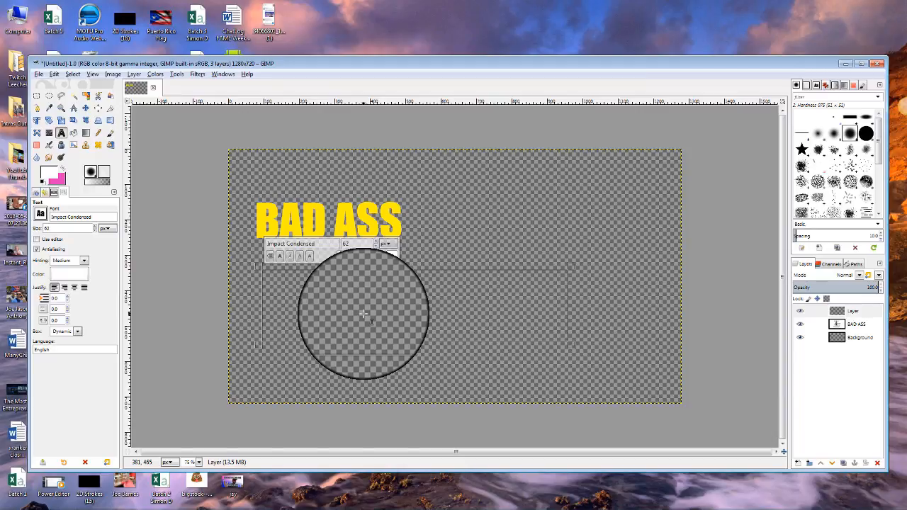
Type 'CHANNEL' in yellow at size 125 and fit its text box to the word.
{"action": "double_click", "coordinate": [345, 244]}
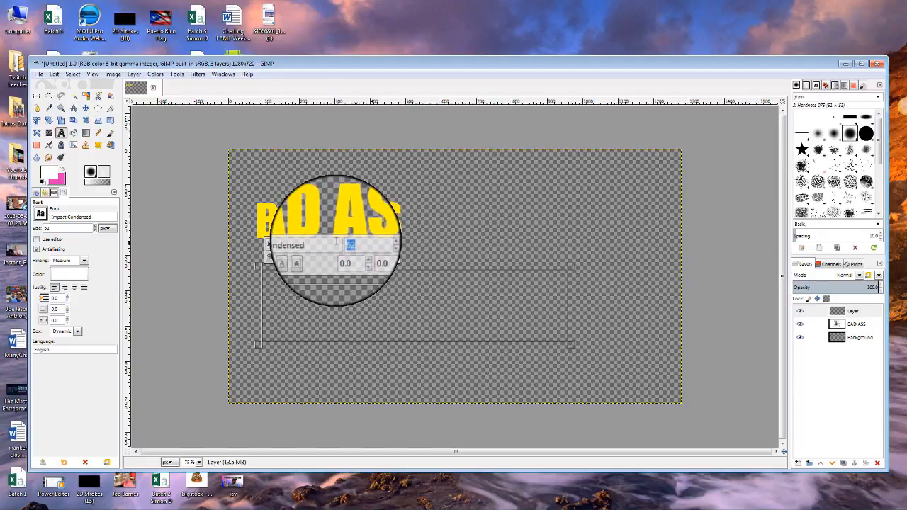
{"action": "type", "text": "125"}
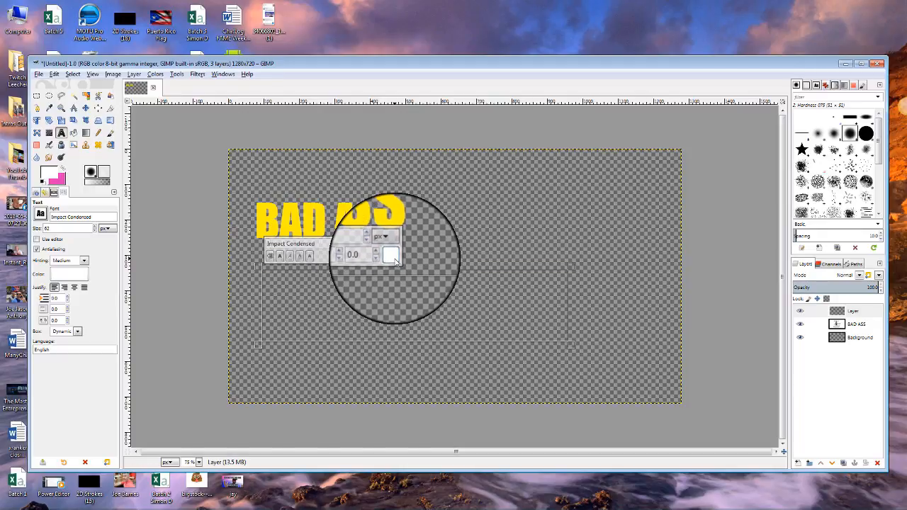
{"action": "left_click", "coordinate": [390, 256]}
{"action": "left_click", "coordinate": [418, 305]}
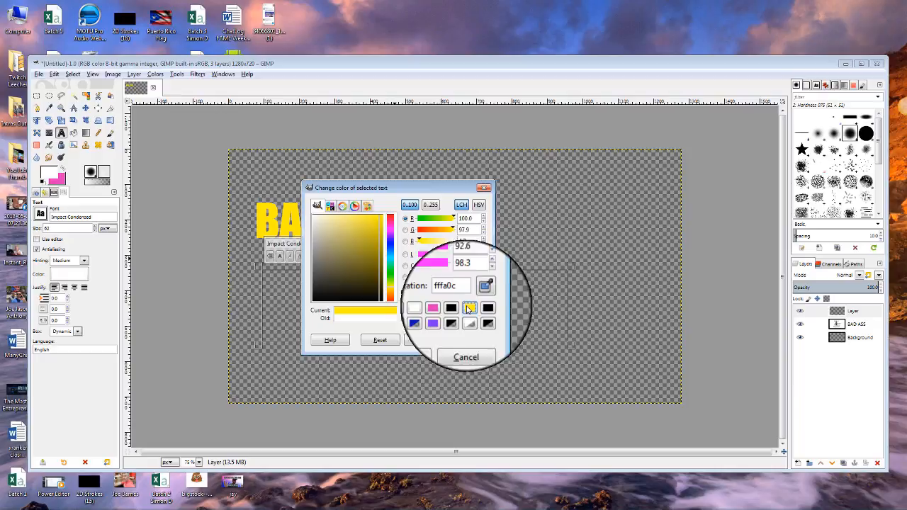
{"action": "left_click", "coordinate": [422, 342]}
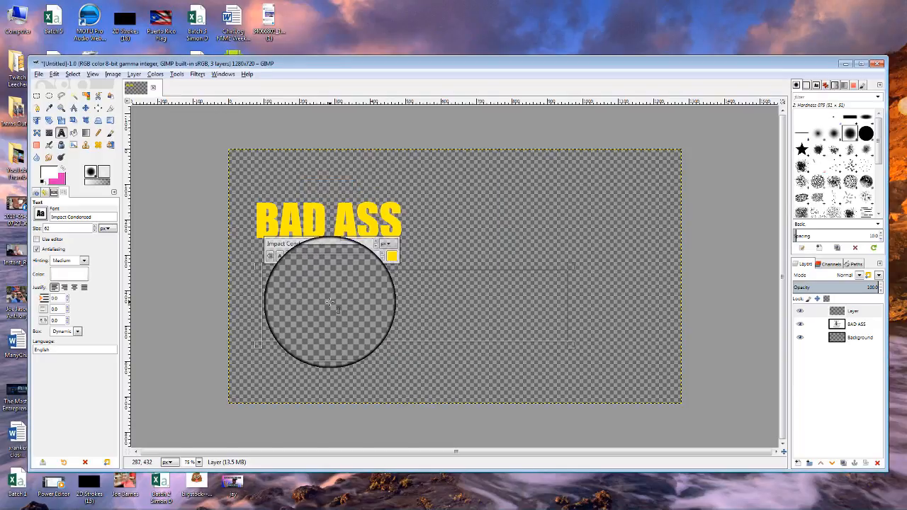
{"action": "type", "text": "CHANNEL"}
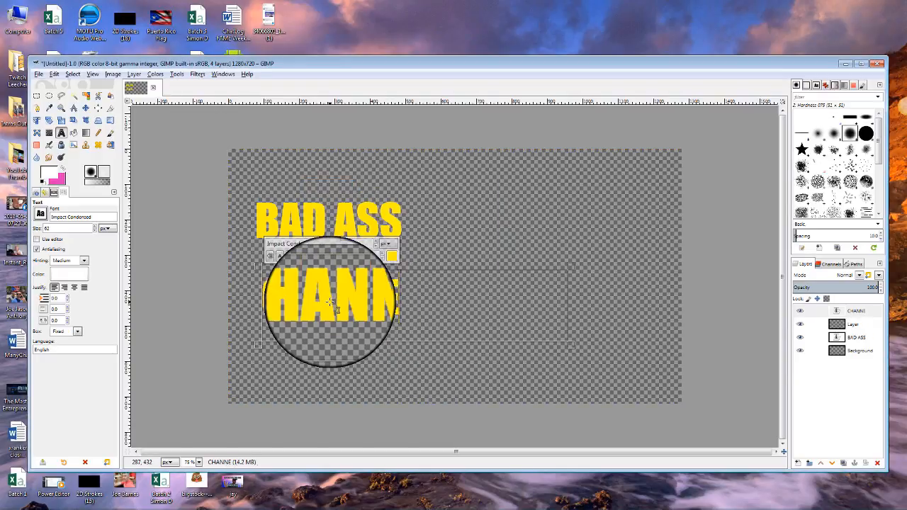
{"action": "left_click", "coordinate": [570, 343]}
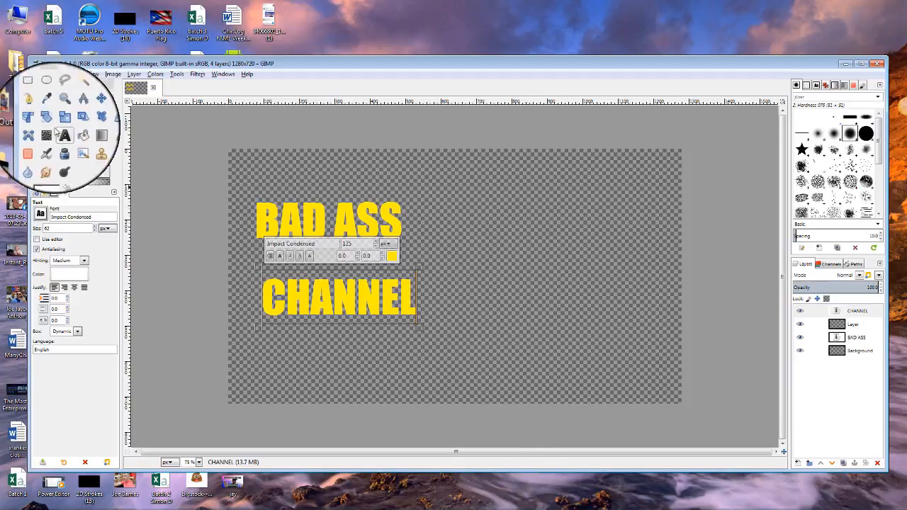
Add Layer #1, then start yellow 'THUMBNAILS' text in a third box below CHANNEL.
{"action": "left_click", "coordinate": [796, 463]}
{"action": "left_click", "coordinate": [830, 491]}
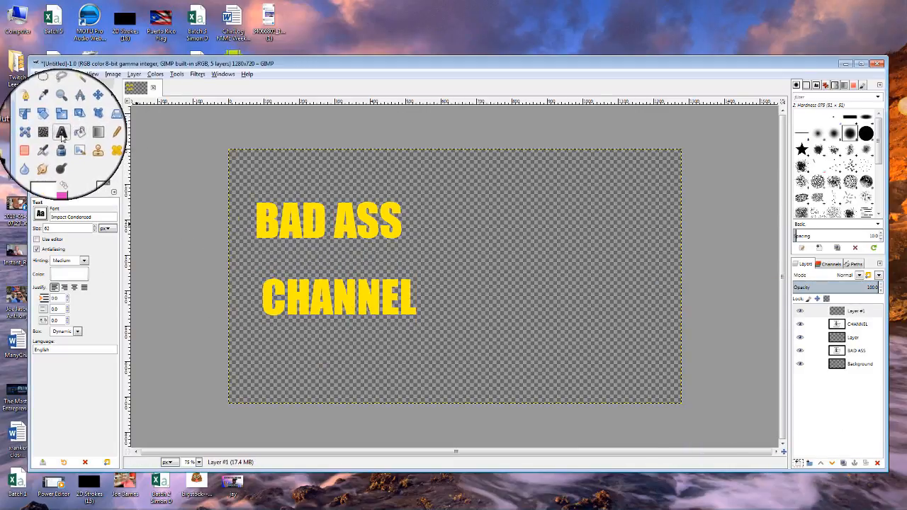
{"action": "left_click_drag", "start_coordinate": [283, 351], "coordinate": [611, 405]}
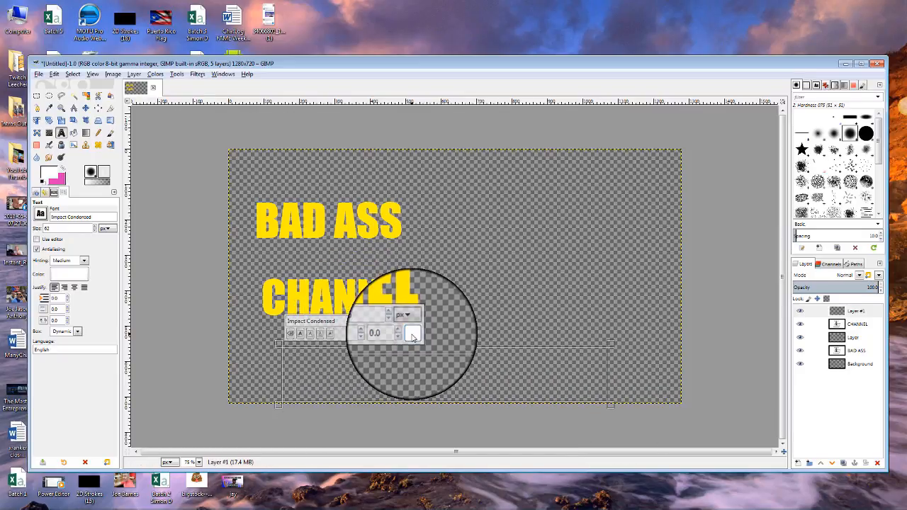
{"action": "left_click", "coordinate": [411, 334]}
{"action": "left_click", "coordinate": [485, 383]}
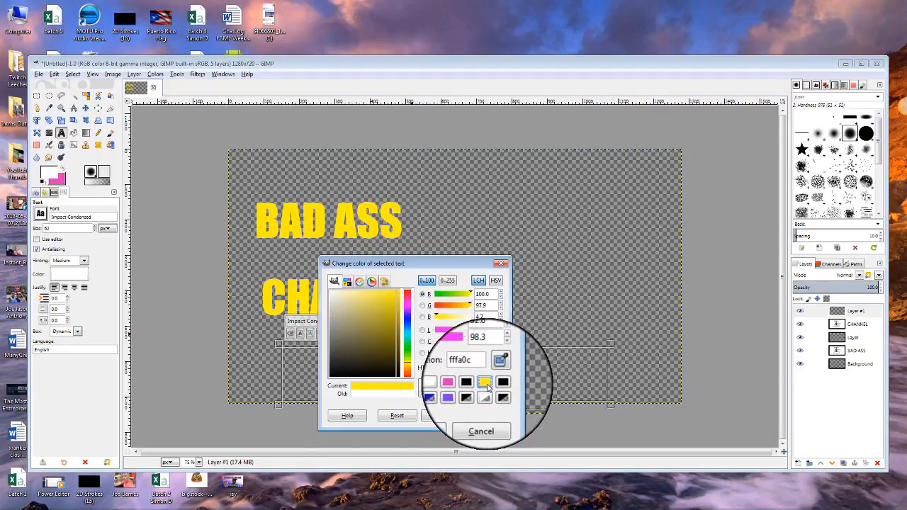
{"action": "left_click", "coordinate": [437, 417]}
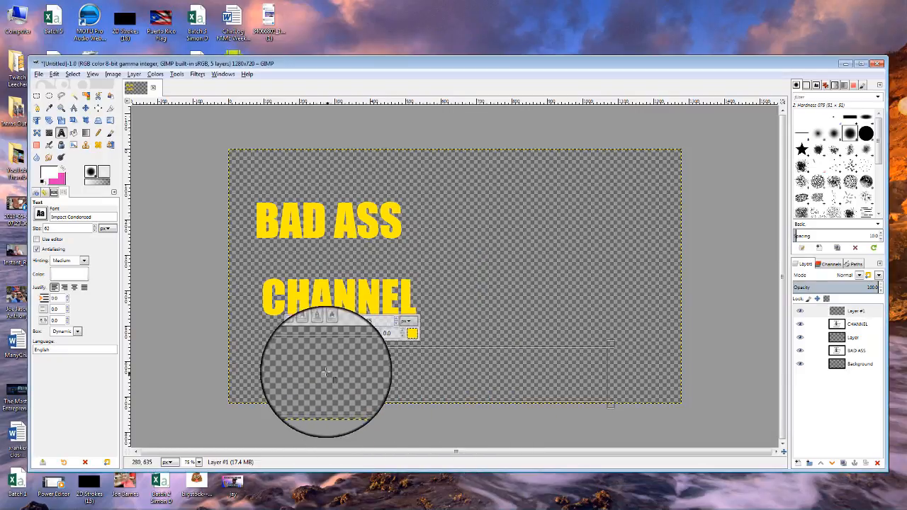
{"action": "type", "text": "THUMBNAILS"}
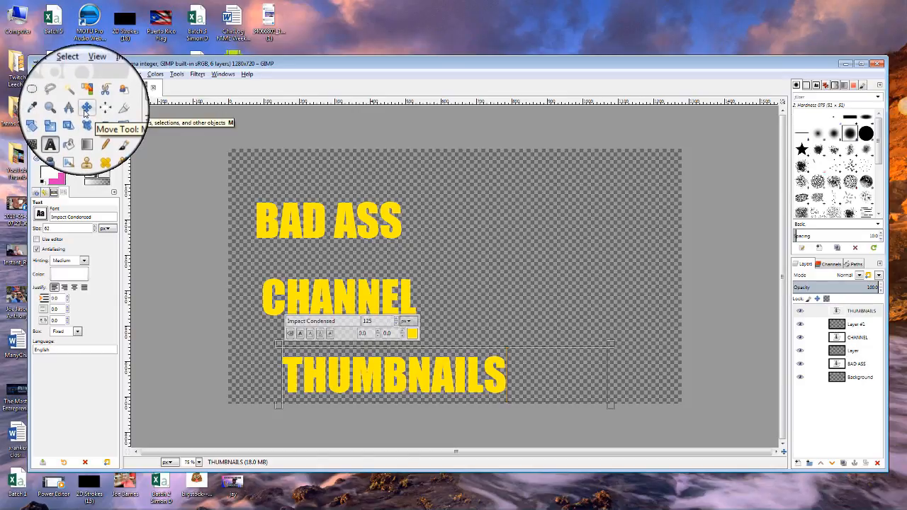
Move BAD ASS up and right, and shrink the THUMBNAILS text box to fit.
{"action": "left_click", "coordinate": [85, 110]}
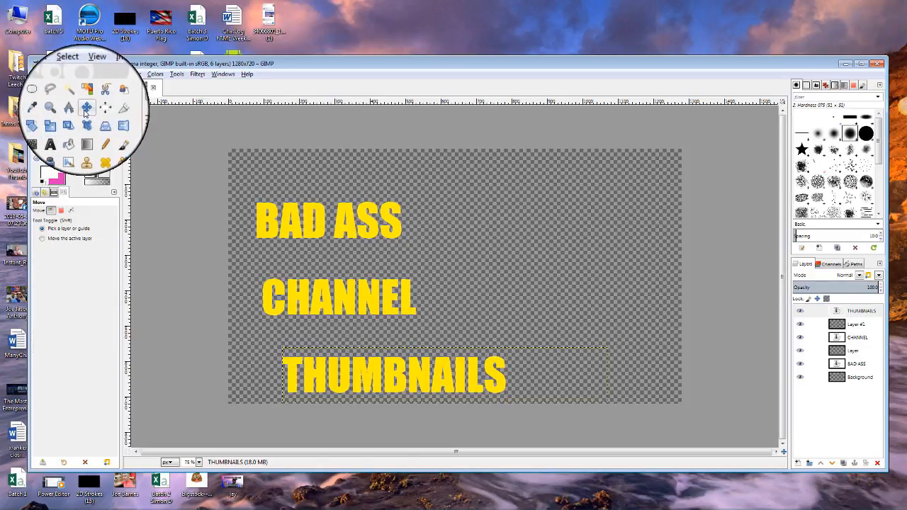
{"action": "left_click", "coordinate": [318, 215]}
{"action": "left_click_drag", "start_coordinate": [318, 215], "coordinate": [356, 184]}
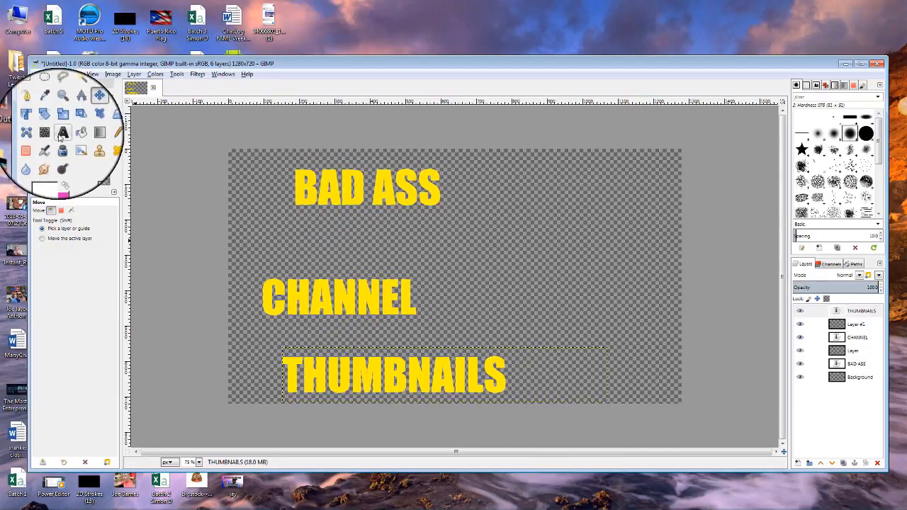
{"action": "left_click", "coordinate": [61, 132]}
{"action": "left_click", "coordinate": [587, 391]}
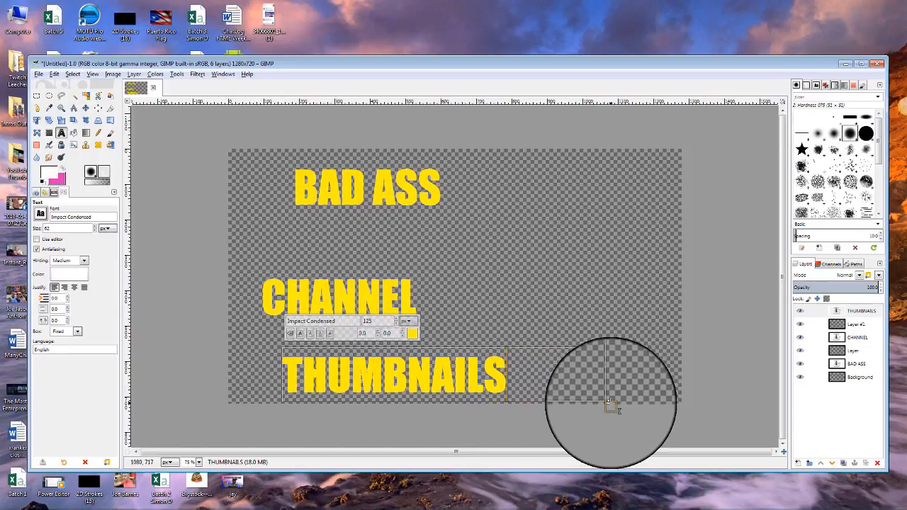
{"action": "left_click", "coordinate": [609, 406]}
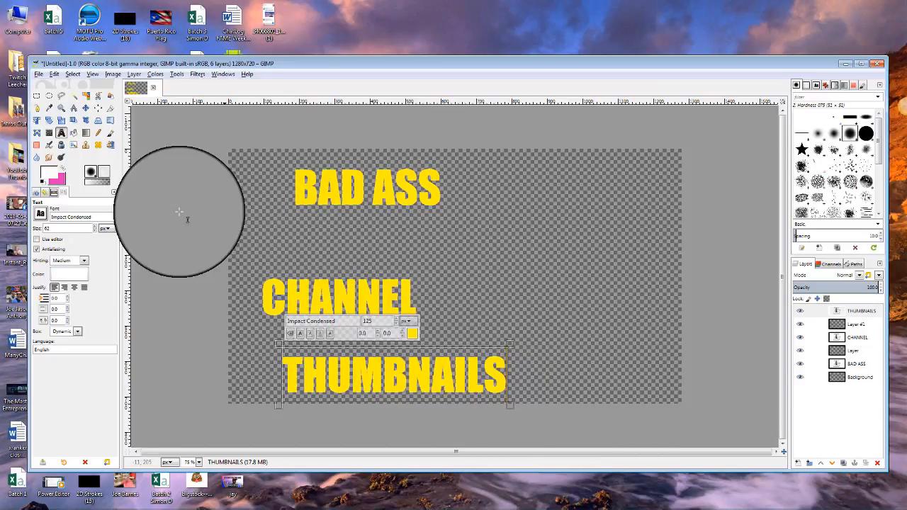
Move CHANNEL beside BAD ASS on the top line and THUMBNAILS up beneath them.
{"action": "left_click", "coordinate": [86, 109]}
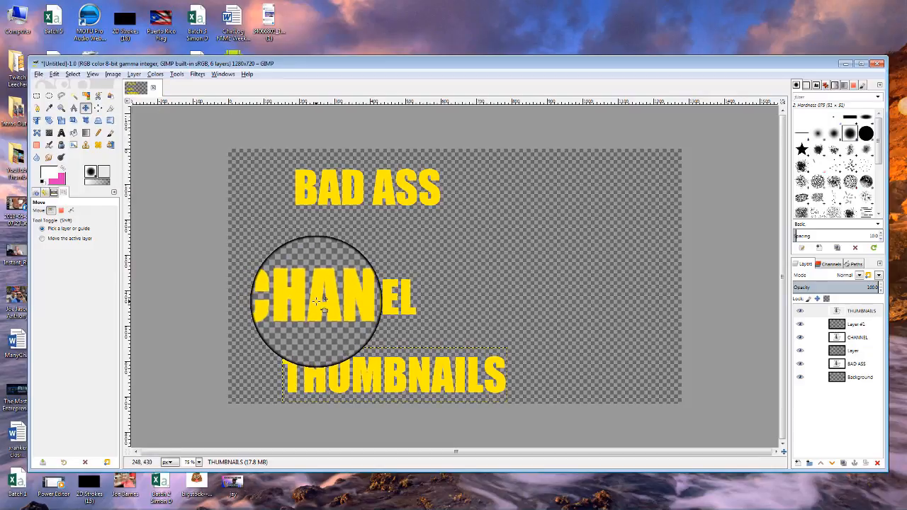
{"action": "left_click_drag", "start_coordinate": [316, 300], "coordinate": [541, 188]}
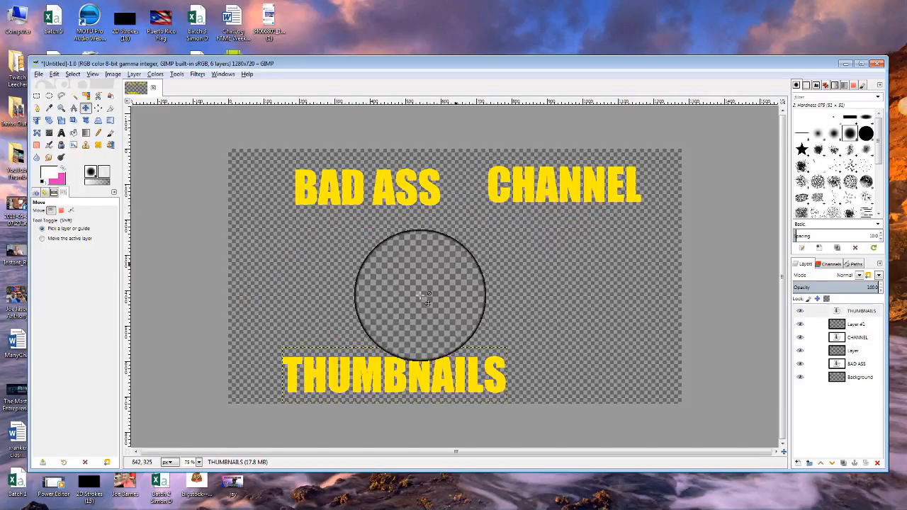
{"action": "left_click", "coordinate": [363, 380]}
{"action": "left_click_drag", "start_coordinate": [363, 380], "coordinate": [325, 269]}
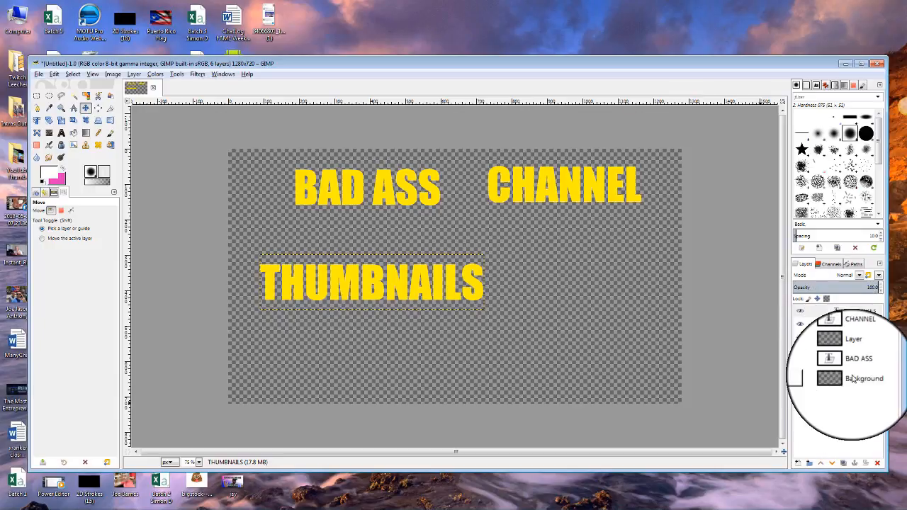
Make the THUMBNAILS layer active and turn its letters into a selection with Alpha to Selection.
{"action": "left_click", "coordinate": [867, 342]}
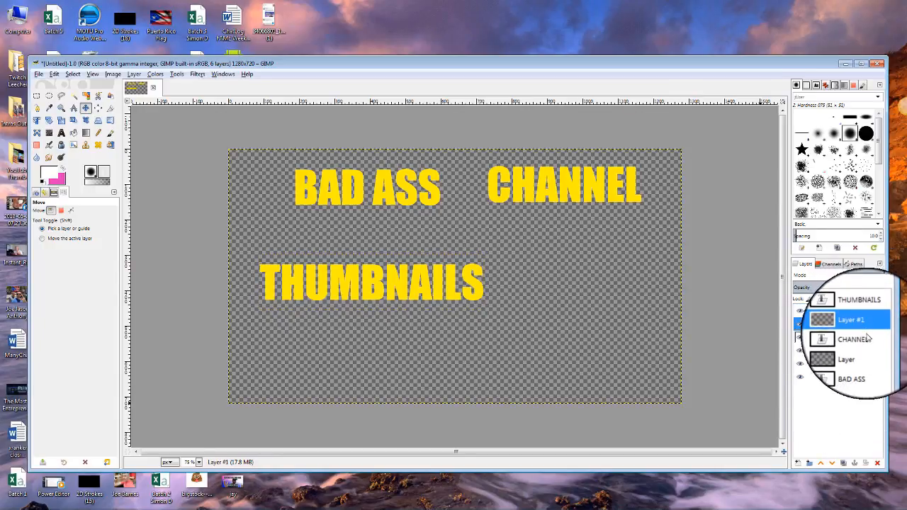
{"action": "left_click", "coordinate": [870, 350]}
{"action": "left_click", "coordinate": [867, 365]}
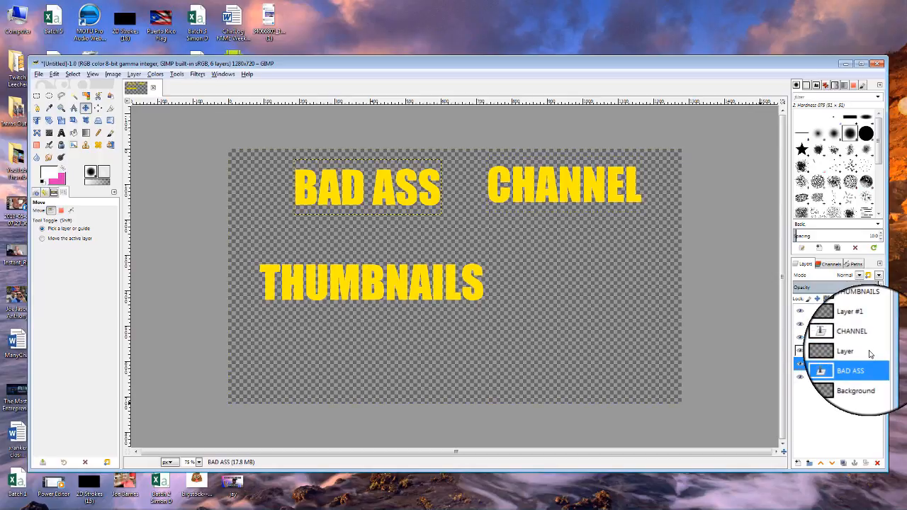
{"action": "left_click", "coordinate": [870, 351]}
{"action": "left_click", "coordinate": [869, 335]}
{"action": "left_click", "coordinate": [869, 325]}
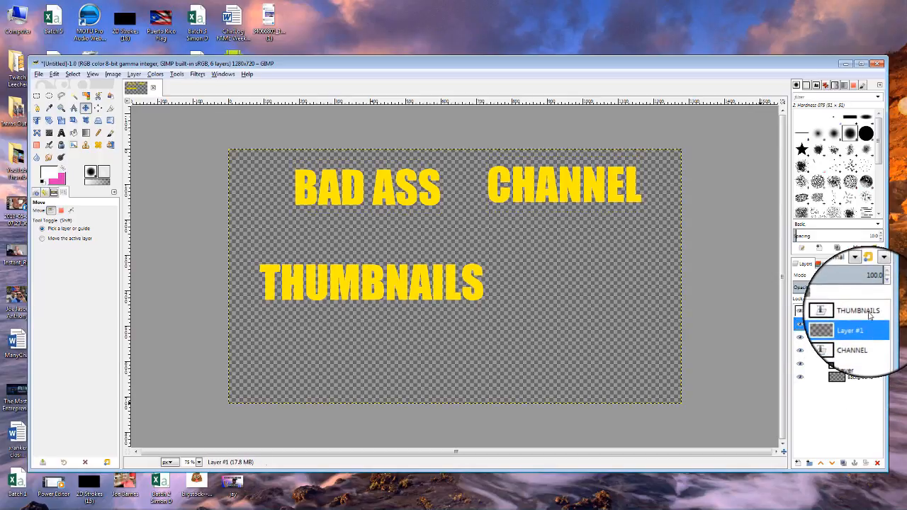
{"action": "left_click", "coordinate": [868, 316]}
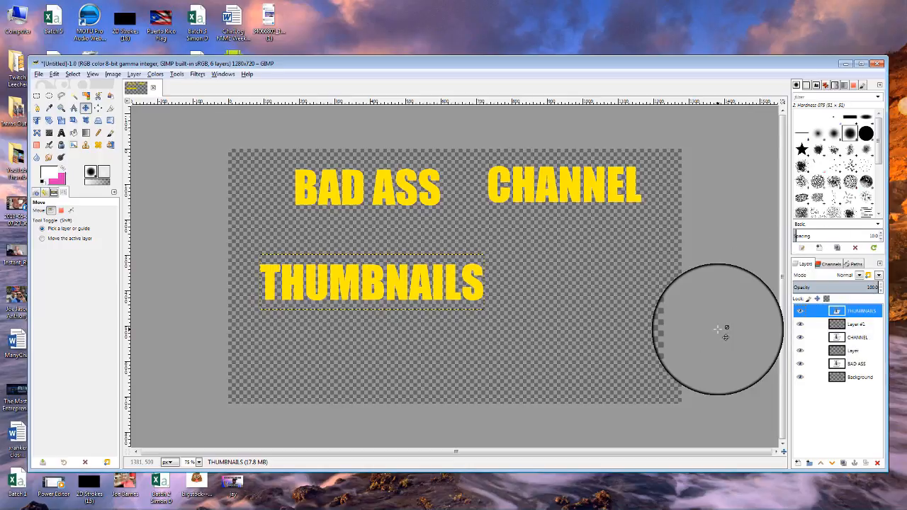
{"action": "right_click", "coordinate": [867, 314]}
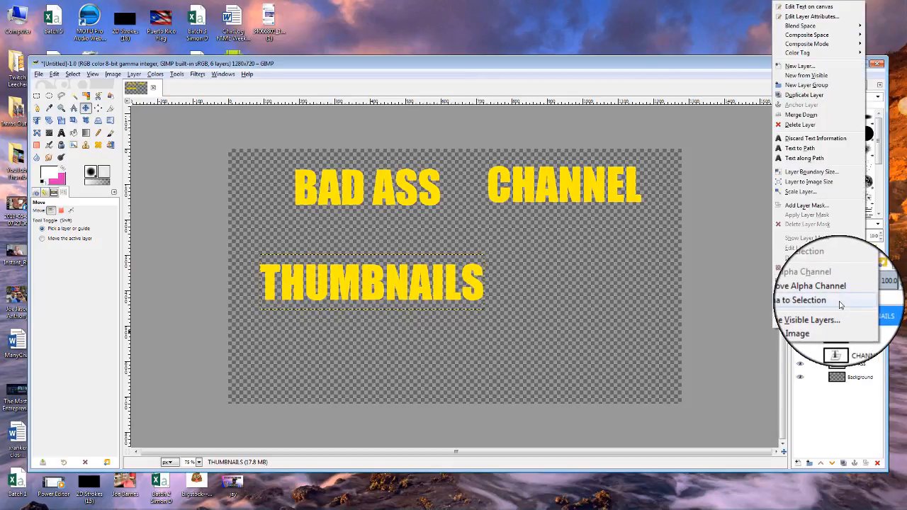
{"action": "left_click", "coordinate": [840, 303]}
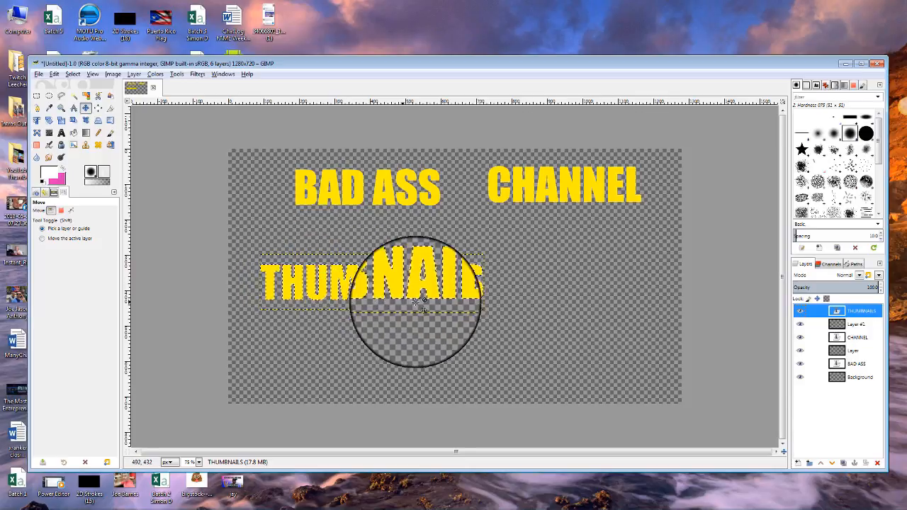
Grow the selection outward by a few pixels, then make Layer #1 active.
{"action": "left_click", "coordinate": [73, 74]}
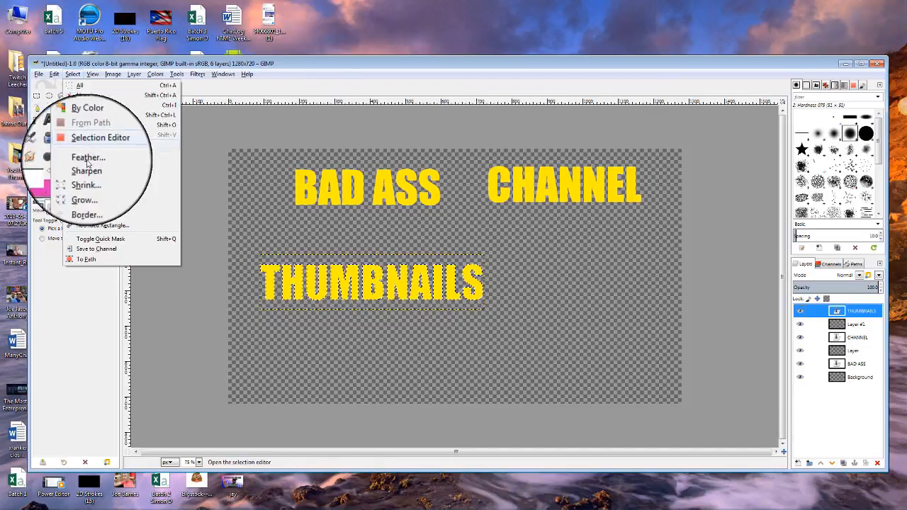
{"action": "left_click", "coordinate": [85, 214]}
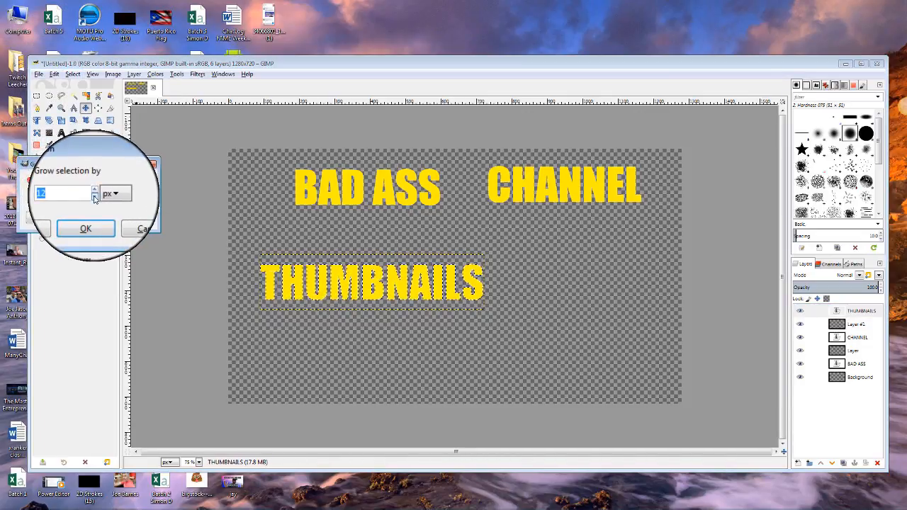
{"action": "left_click", "coordinate": [94, 192]}
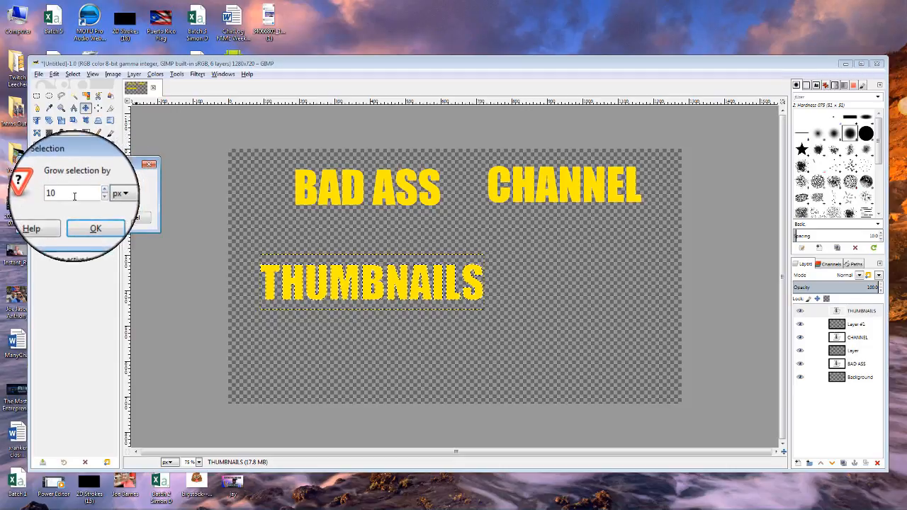
{"action": "left_click", "coordinate": [94, 197]}
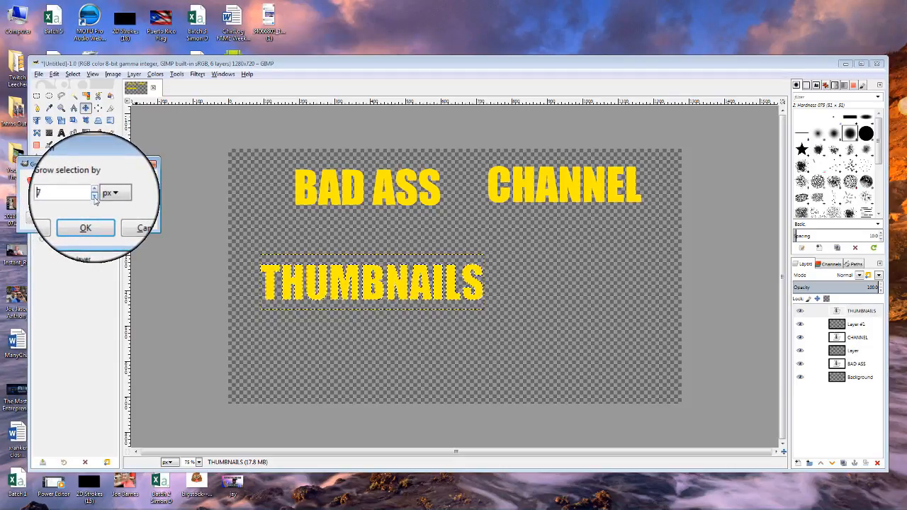
{"action": "left_click", "coordinate": [94, 191]}
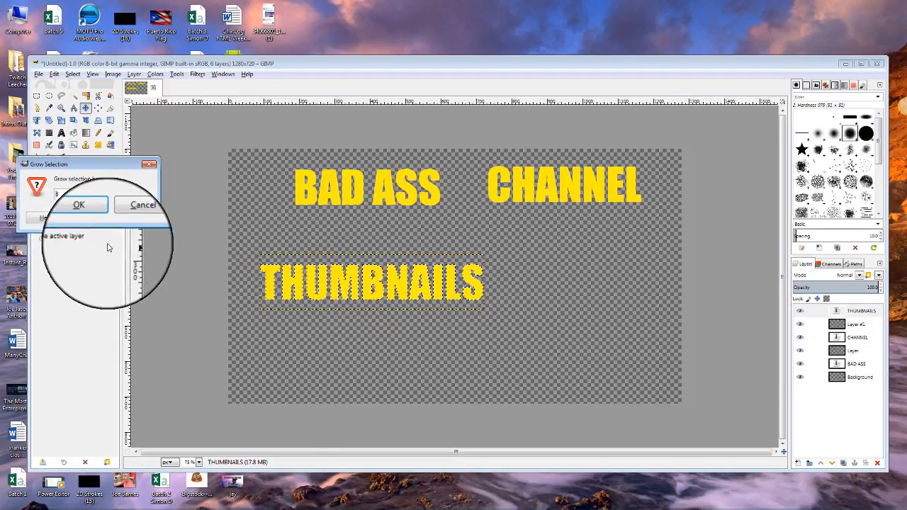
{"action": "left_click", "coordinate": [79, 204]}
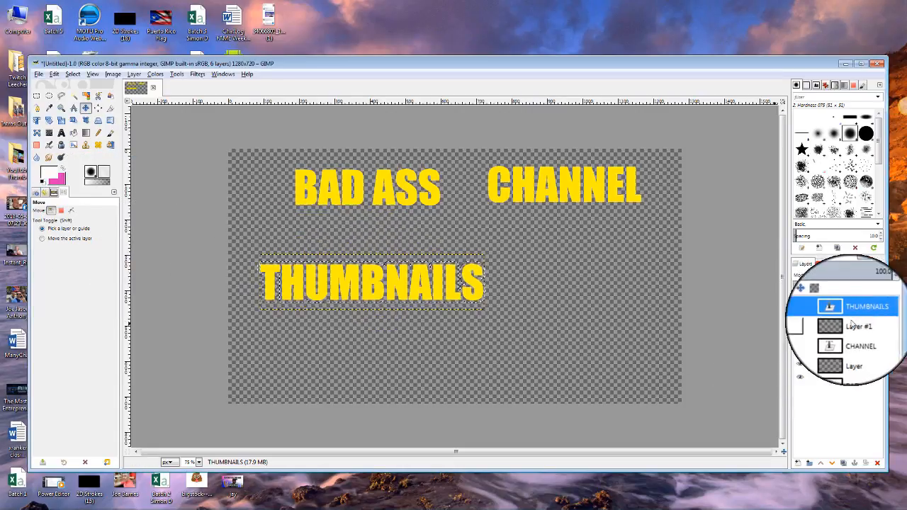
{"action": "left_click", "coordinate": [866, 325]}
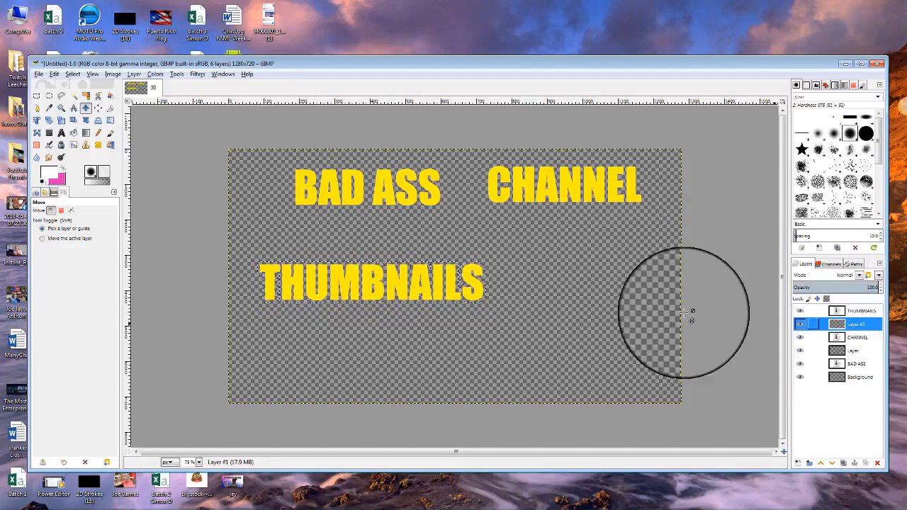
Bucket-fill the grown selection with pink on Layer #1 to outline THUMBNAILS.
{"action": "left_click", "coordinate": [73, 133]}
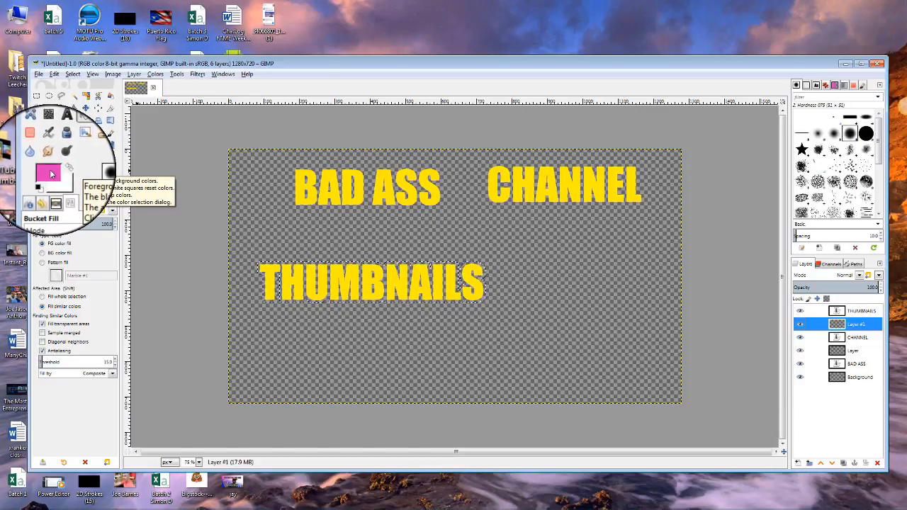
{"action": "left_click", "coordinate": [858, 312]}
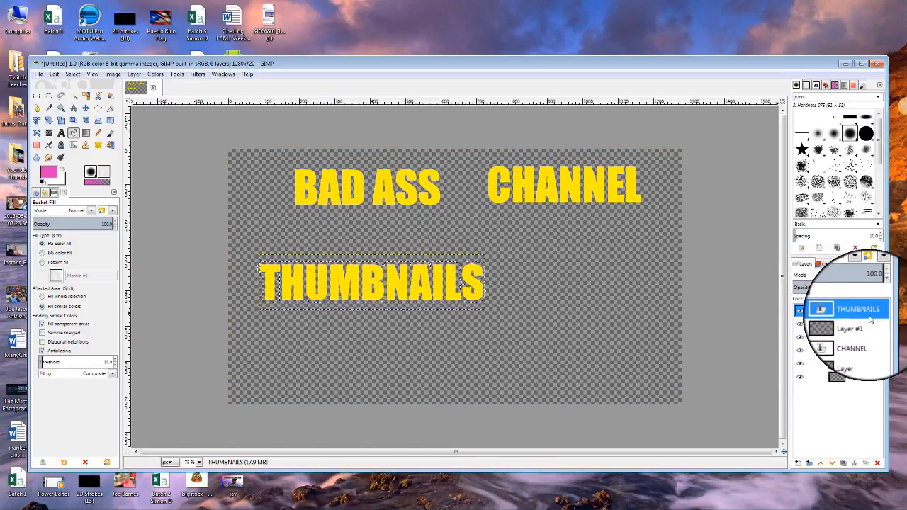
{"action": "left_click", "coordinate": [854, 324]}
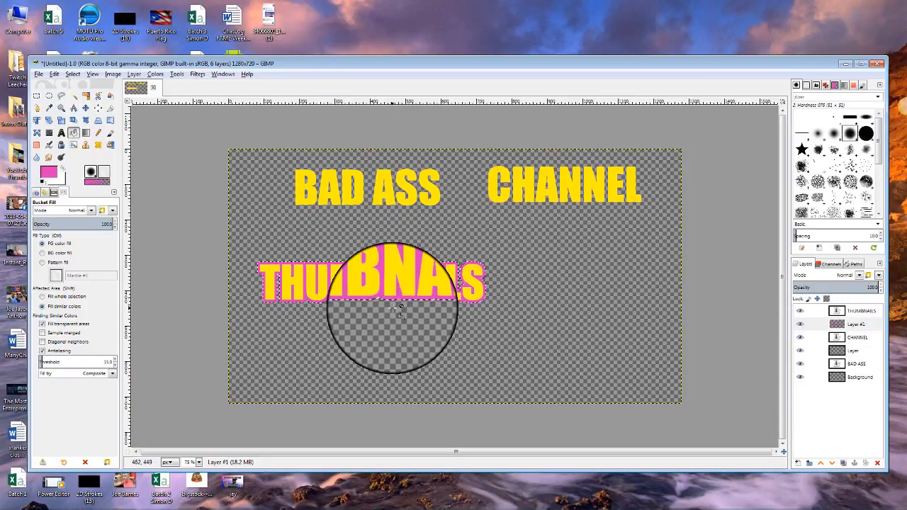
{"action": "left_click", "coordinate": [72, 73]}
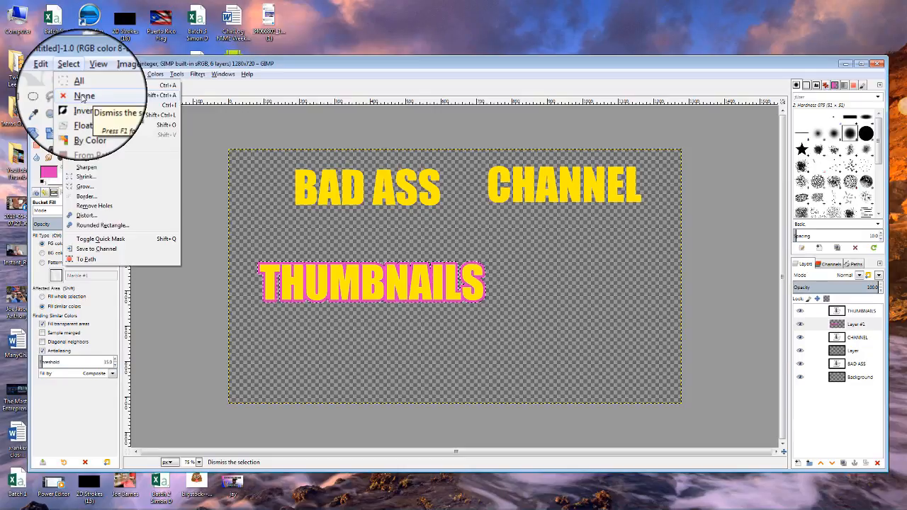
Clear the selection, hide THUMBNAILS, select Layer #1's pink outline, and add empty Layer #2.
{"action": "left_click", "coordinate": [83, 97]}
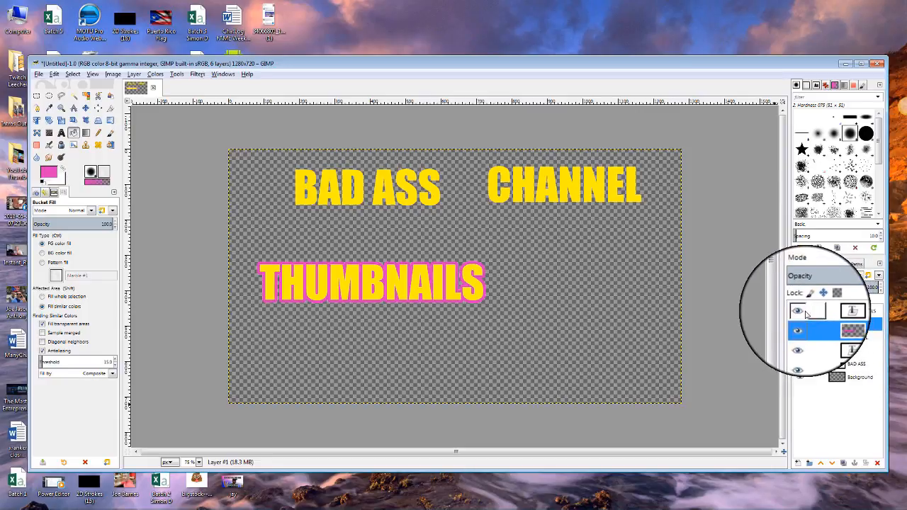
{"action": "left_click", "coordinate": [438, 305]}
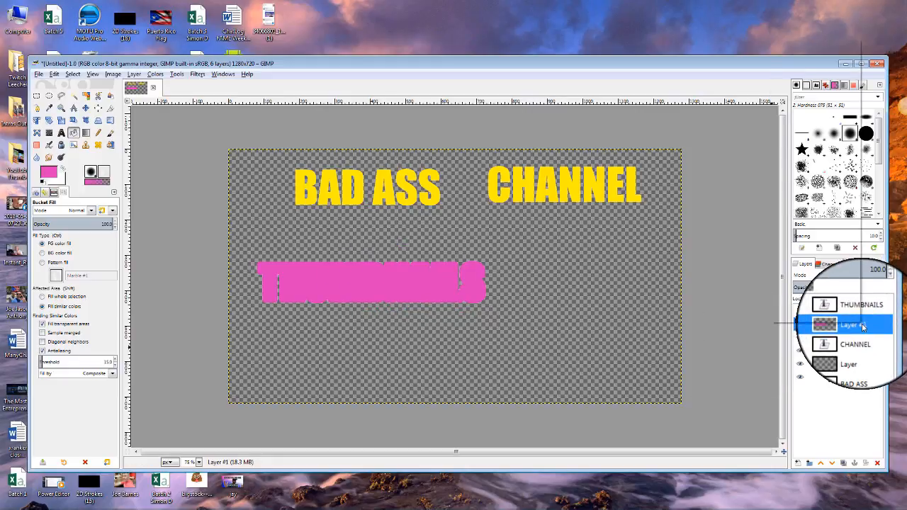
{"action": "right_click", "coordinate": [862, 327]}
{"action": "left_click", "coordinate": [843, 297]}
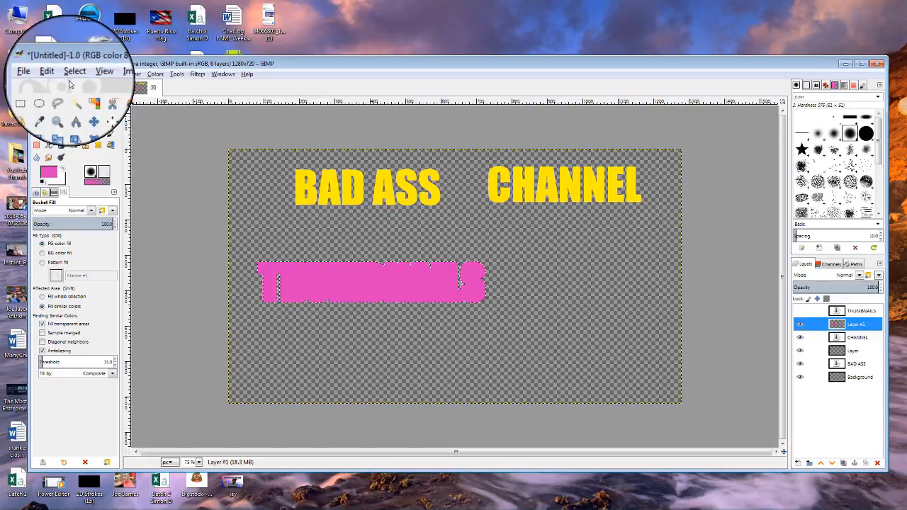
{"action": "left_click", "coordinate": [798, 463]}
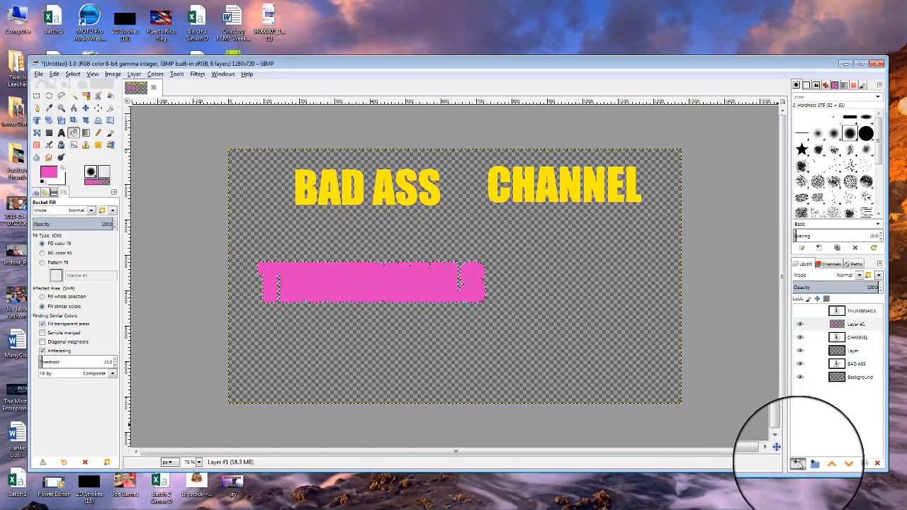
{"action": "left_click", "coordinate": [835, 494]}
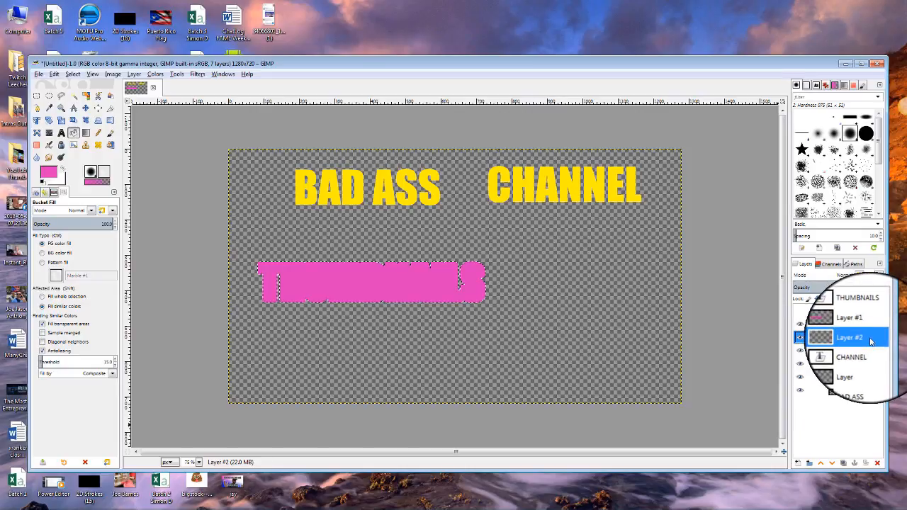
Grow the pink shape's selection outward from Layer #1.
{"action": "left_click", "coordinate": [861, 326]}
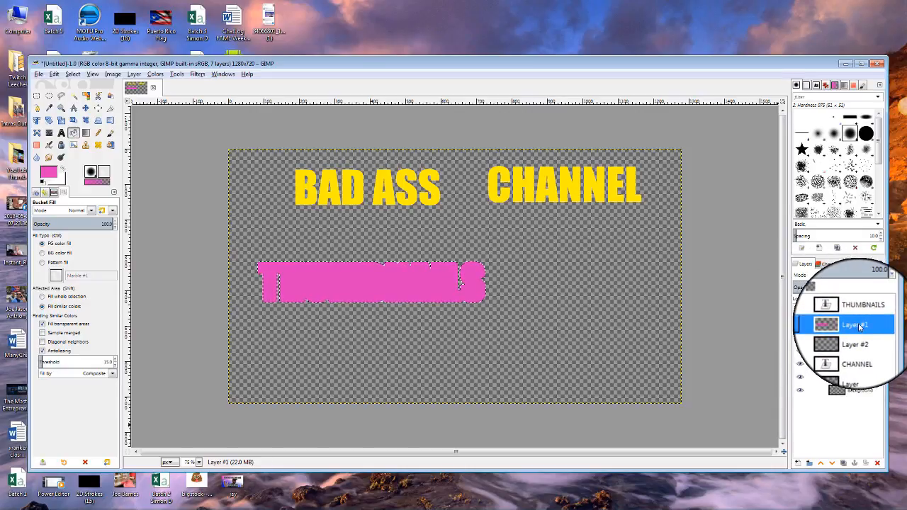
{"action": "left_click", "coordinate": [73, 75]}
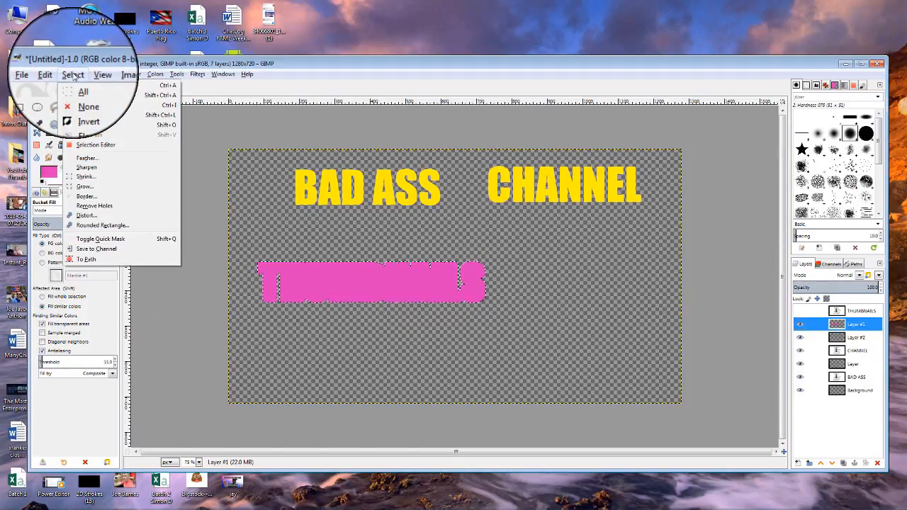
{"action": "left_click", "coordinate": [83, 188]}
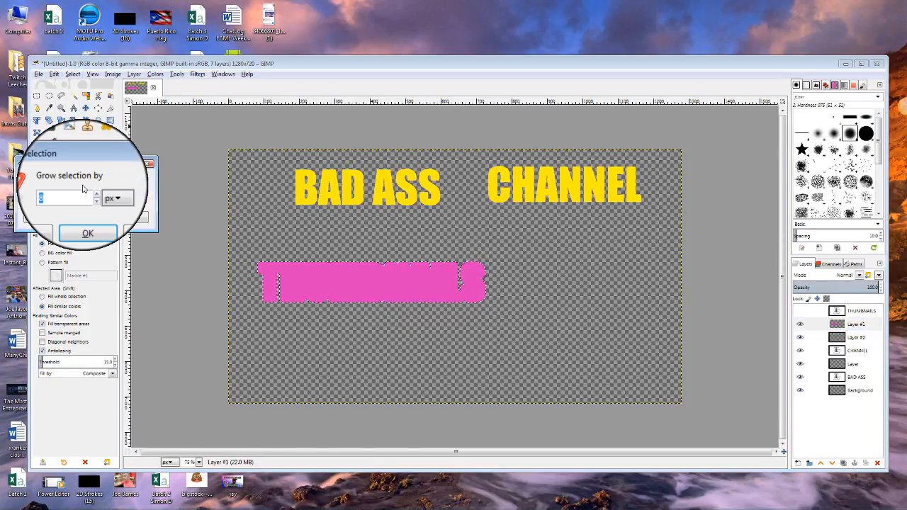
{"action": "left_click", "coordinate": [89, 221]}
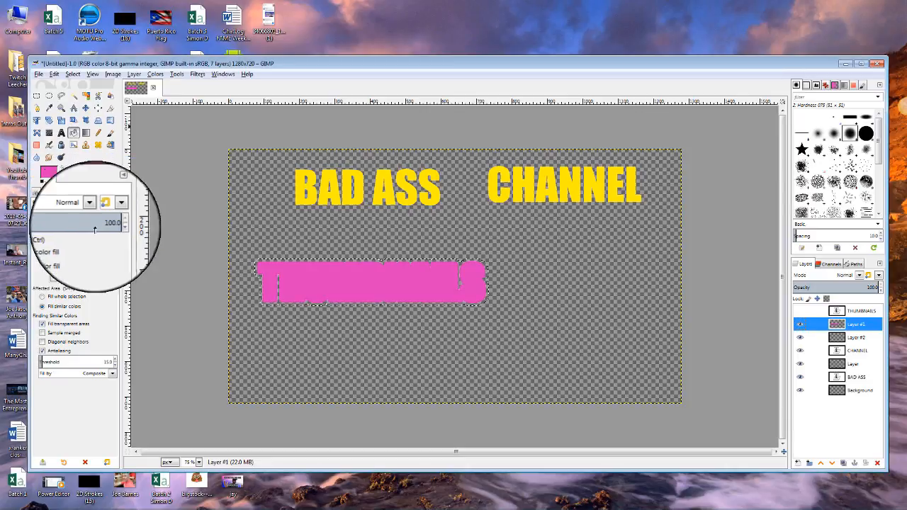
With Layer #2 active, undo the growth and grow the selection again by 3 px.
{"action": "left_click", "coordinate": [867, 340]}
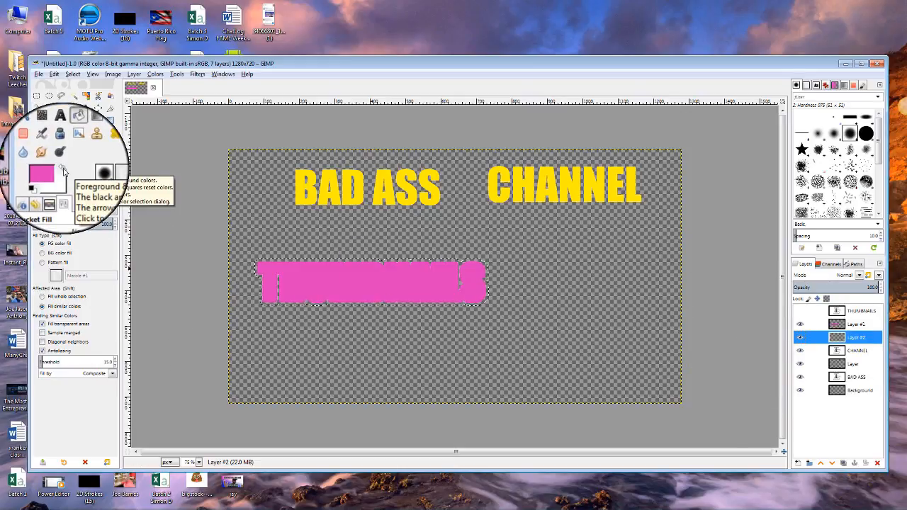
{"action": "left_click", "coordinate": [860, 323]}
{"action": "left_click", "coordinate": [856, 338]}
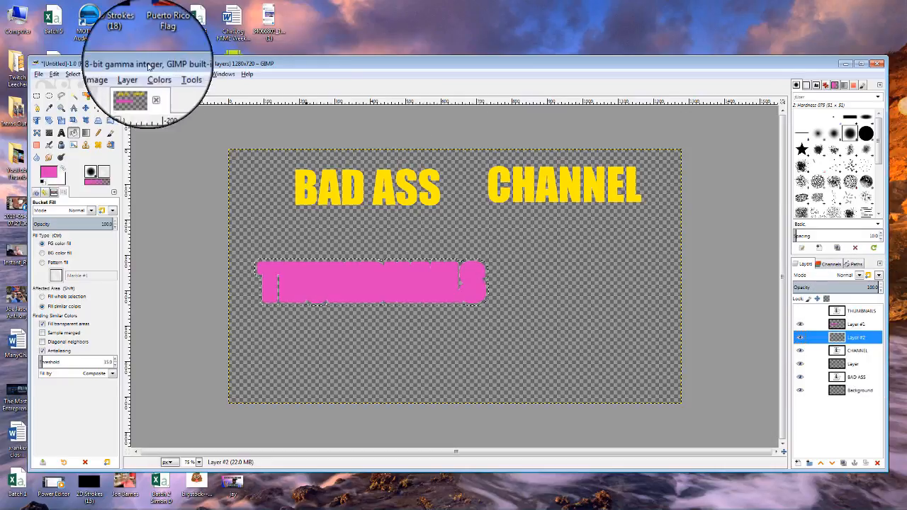
{"action": "left_click", "coordinate": [54, 74]}
{"action": "left_click", "coordinate": [66, 85]}
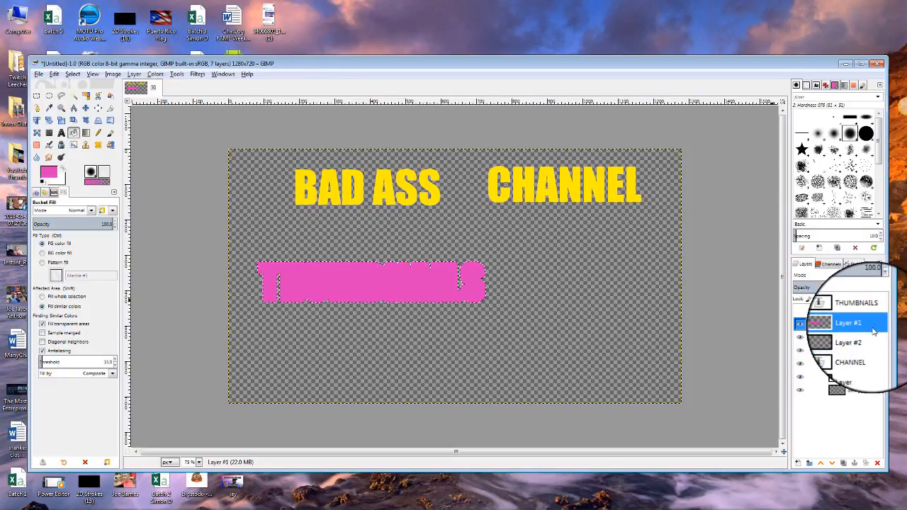
{"action": "left_click", "coordinate": [73, 75]}
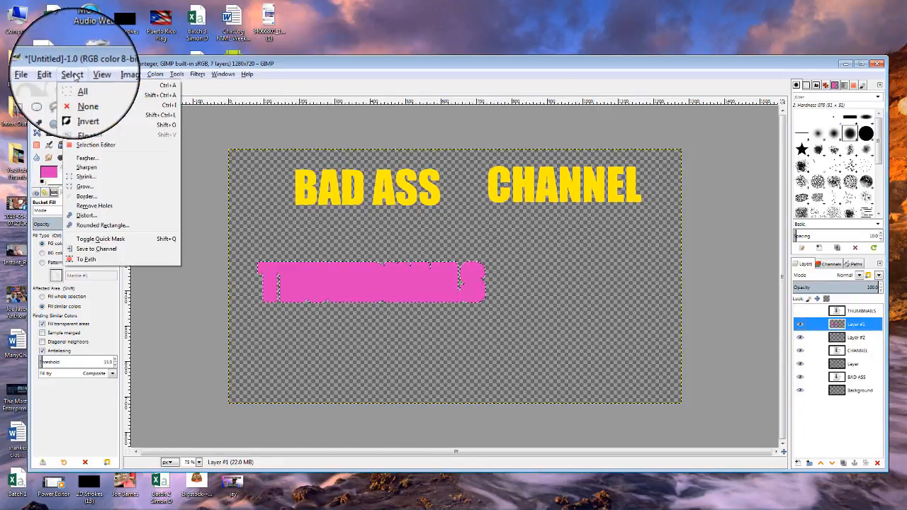
{"action": "left_click", "coordinate": [80, 187]}
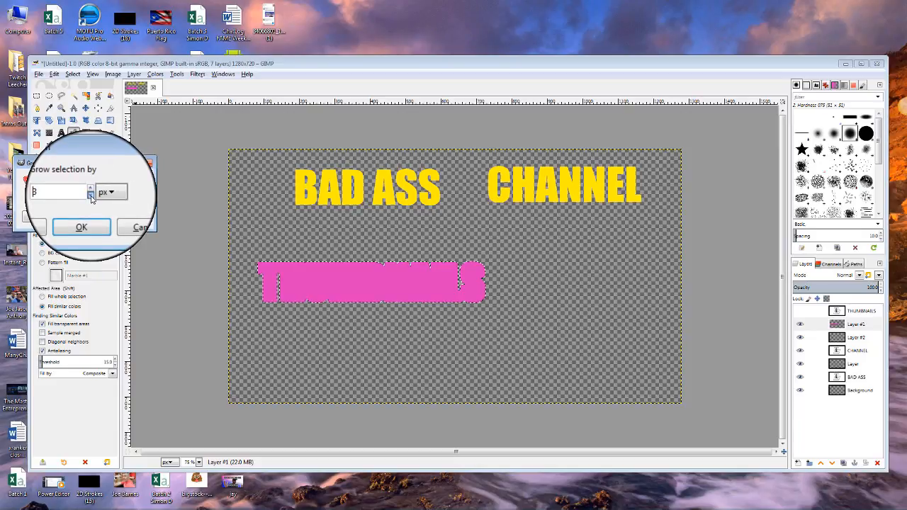
{"action": "left_click", "coordinate": [79, 211]}
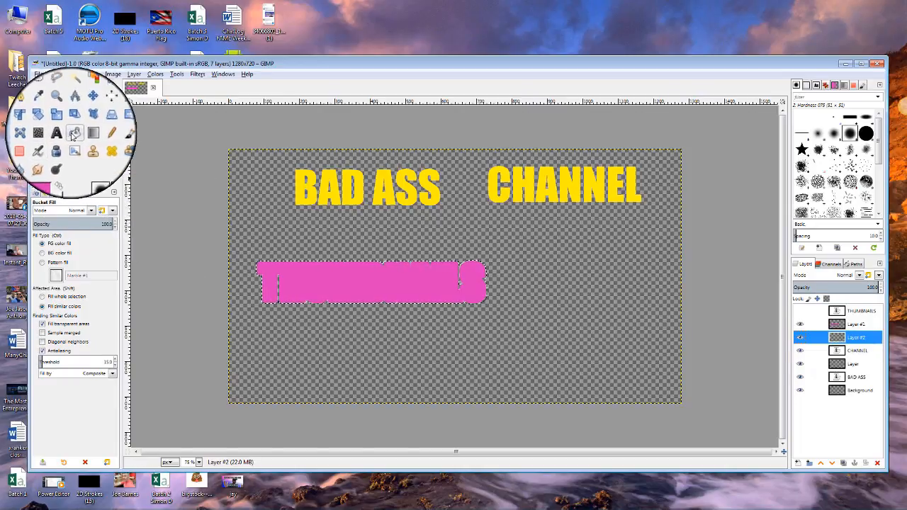
Set the foreground colour to black (000000).
{"action": "left_click", "coordinate": [55, 175]}
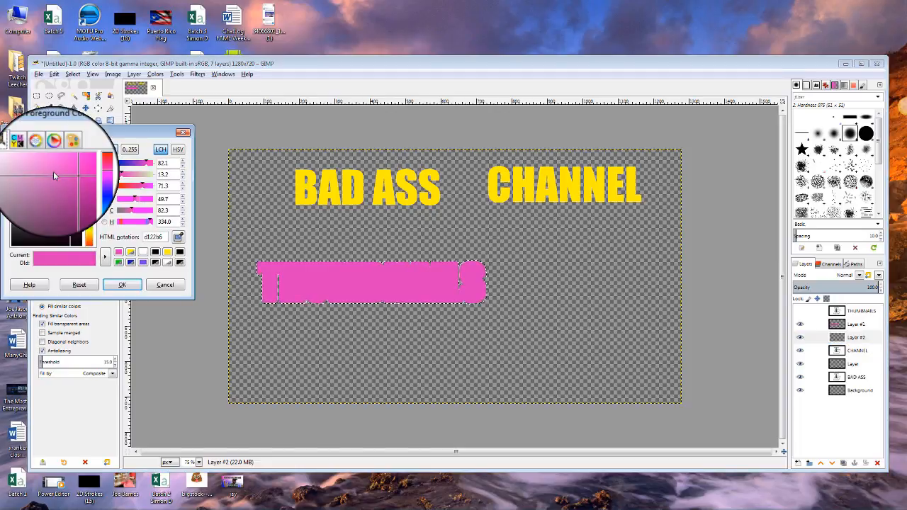
{"action": "left_click", "coordinate": [157, 256]}
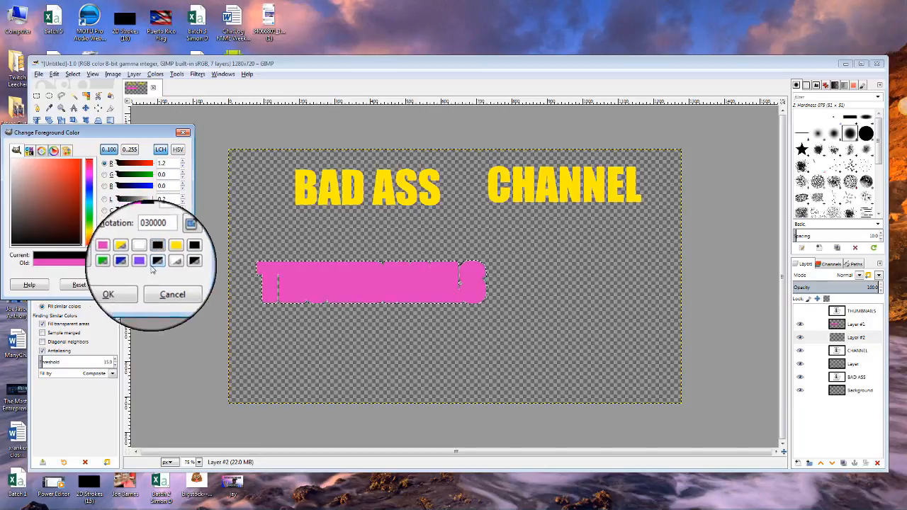
{"action": "left_click", "coordinate": [116, 300]}
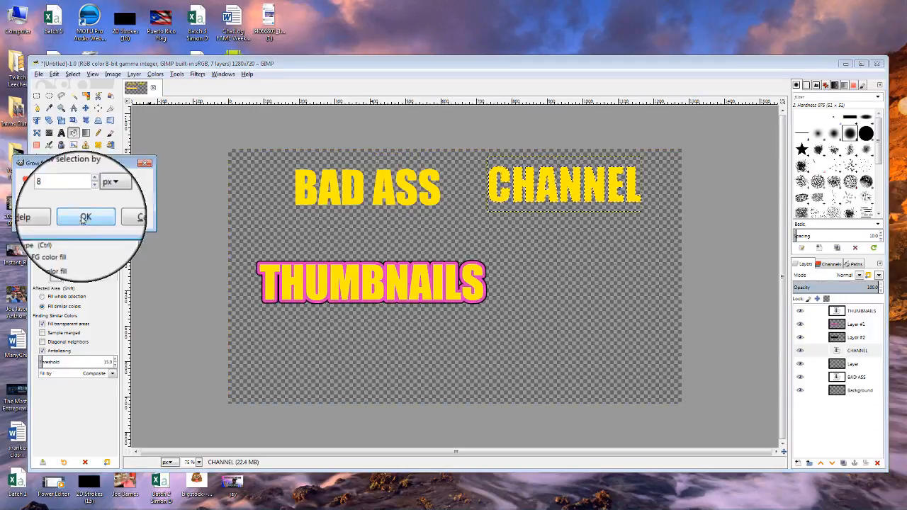
Make the layer named Layer the active layer.
{"action": "left_click", "coordinate": [853, 363]}
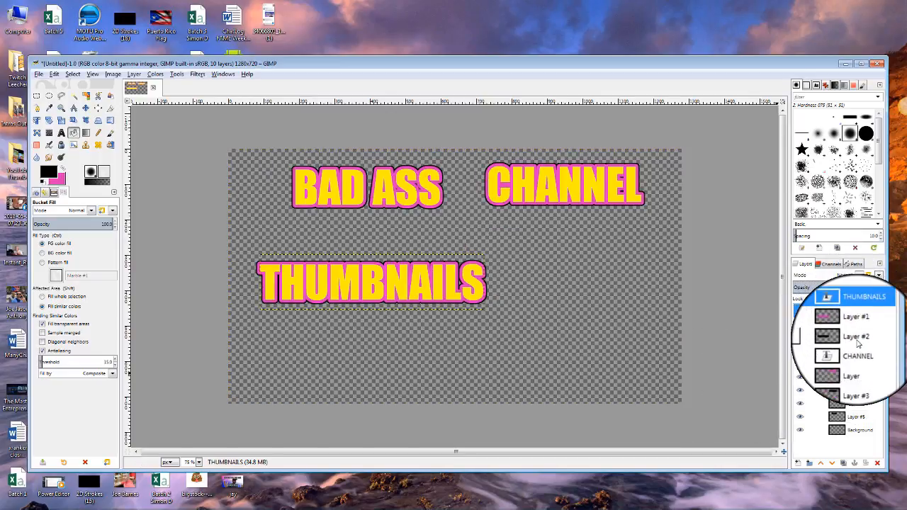
Merge THUMBNAILS and Layer #1 down into Layer #2.
{"action": "right_click", "coordinate": [859, 316]}
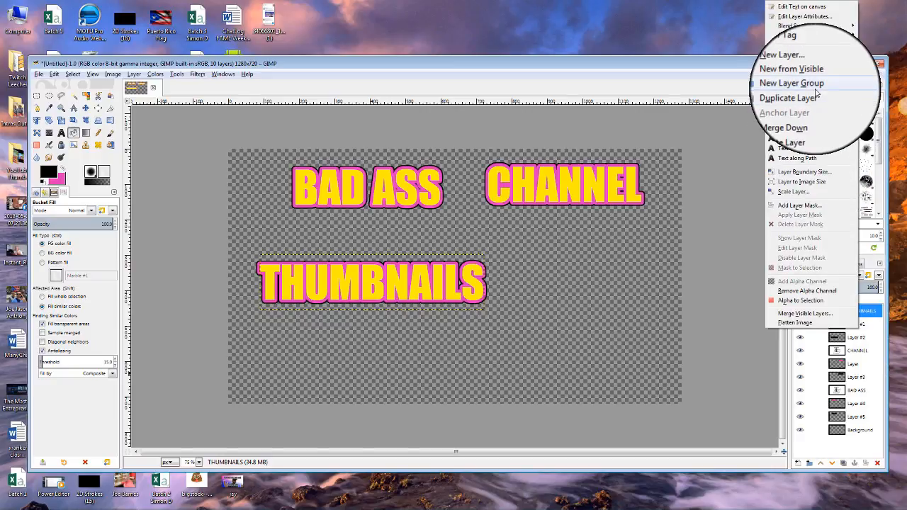
{"action": "left_click", "coordinate": [864, 315]}
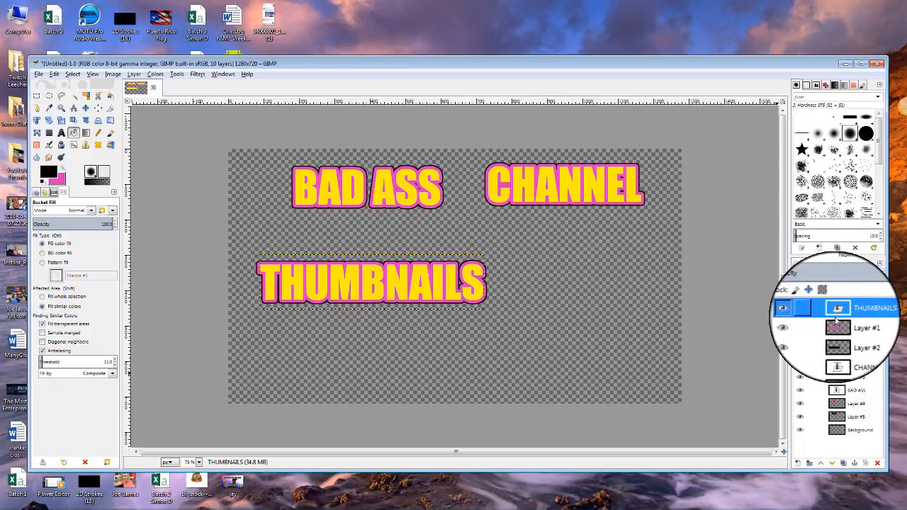
{"action": "right_click", "coordinate": [854, 315]}
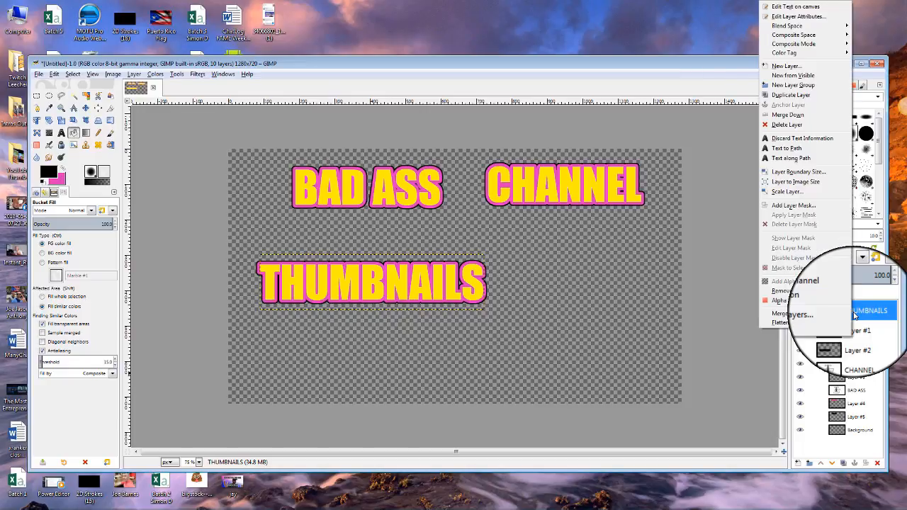
{"action": "left_click", "coordinate": [799, 115]}
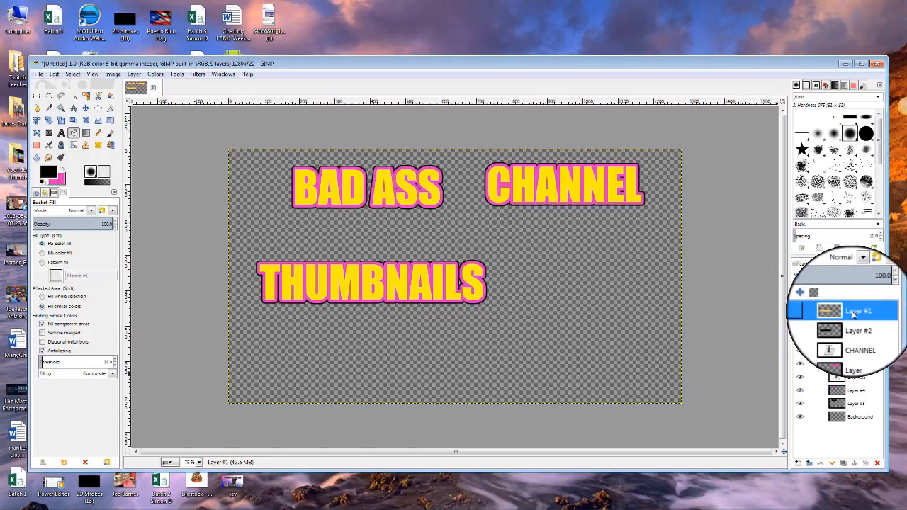
{"action": "right_click", "coordinate": [856, 314]}
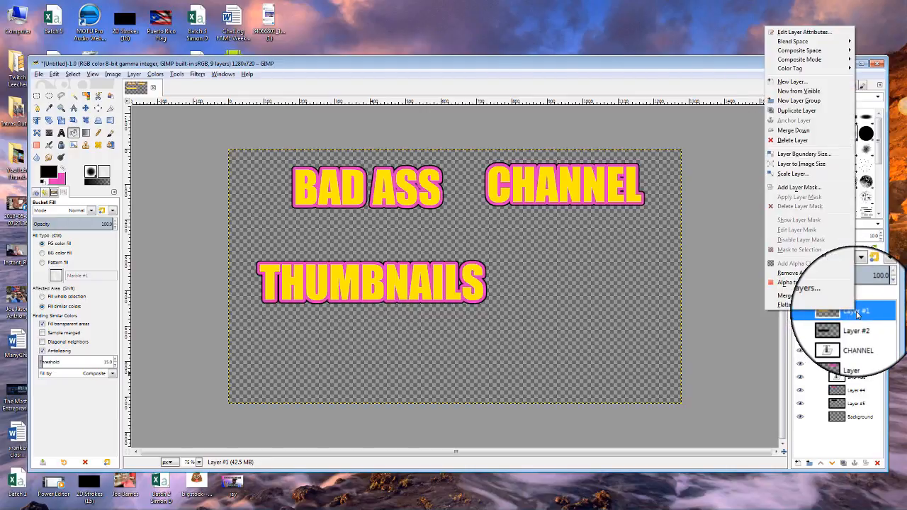
{"action": "left_click", "coordinate": [800, 120]}
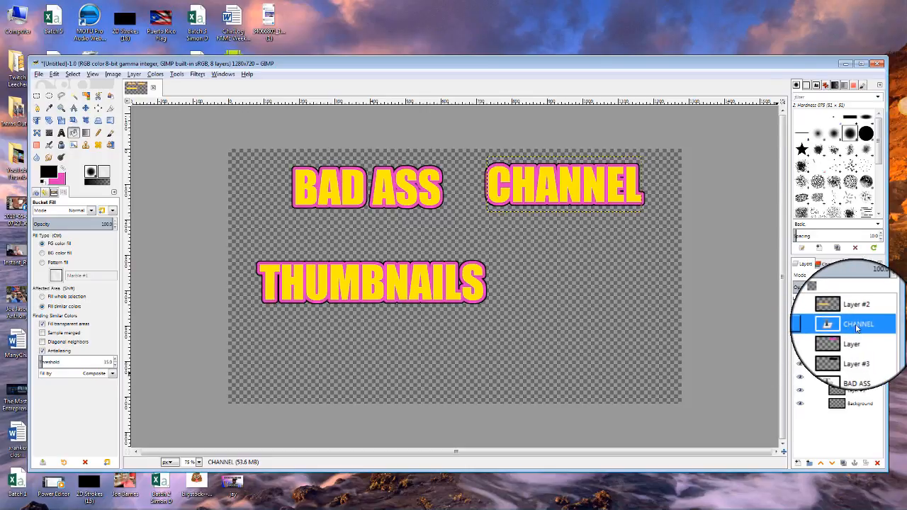
Merge CHANNEL and its outline layer down into Layer #3.
{"action": "right_click", "coordinate": [857, 327]}
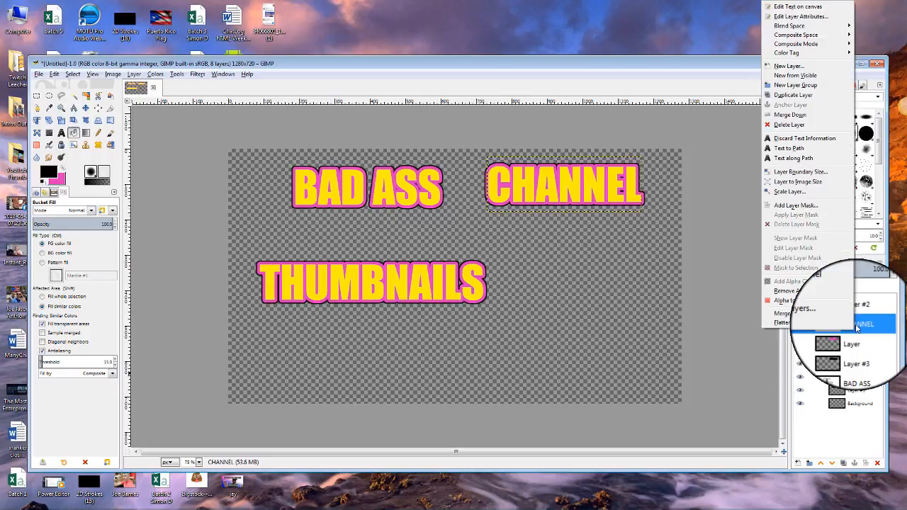
{"action": "left_click", "coordinate": [822, 123]}
{"action": "right_click", "coordinate": [870, 327]}
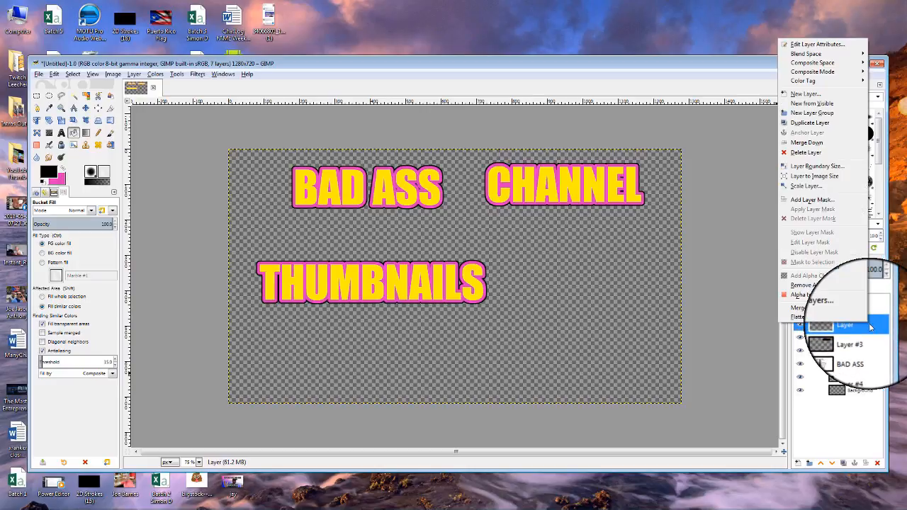
{"action": "left_click", "coordinate": [807, 143]}
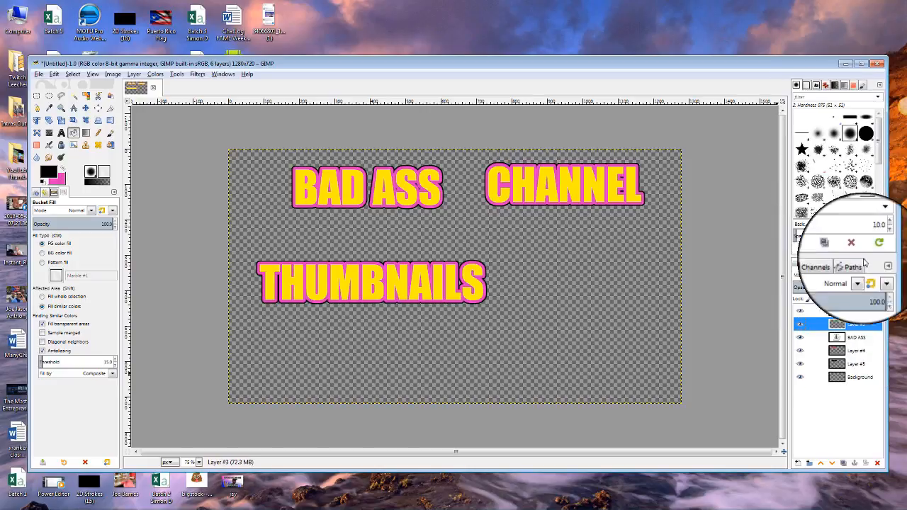
Merge BAD ASS and Layer #4 down into Layer #5.
{"action": "right_click", "coordinate": [858, 341]}
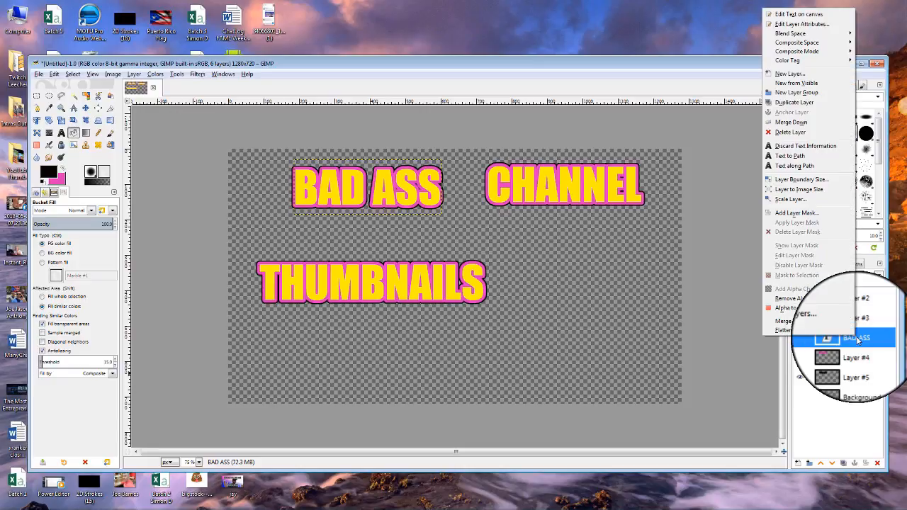
{"action": "left_click", "coordinate": [813, 127]}
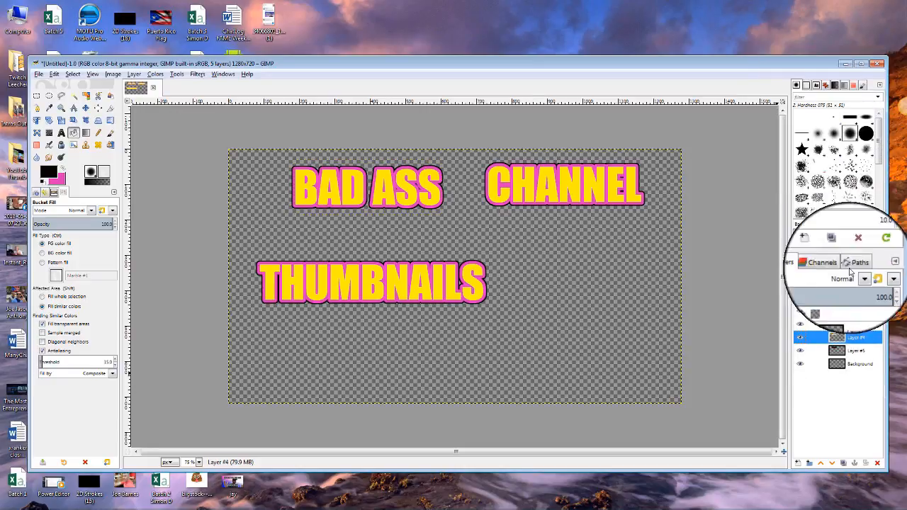
{"action": "right_click", "coordinate": [868, 338]}
{"action": "left_click", "coordinate": [826, 154]}
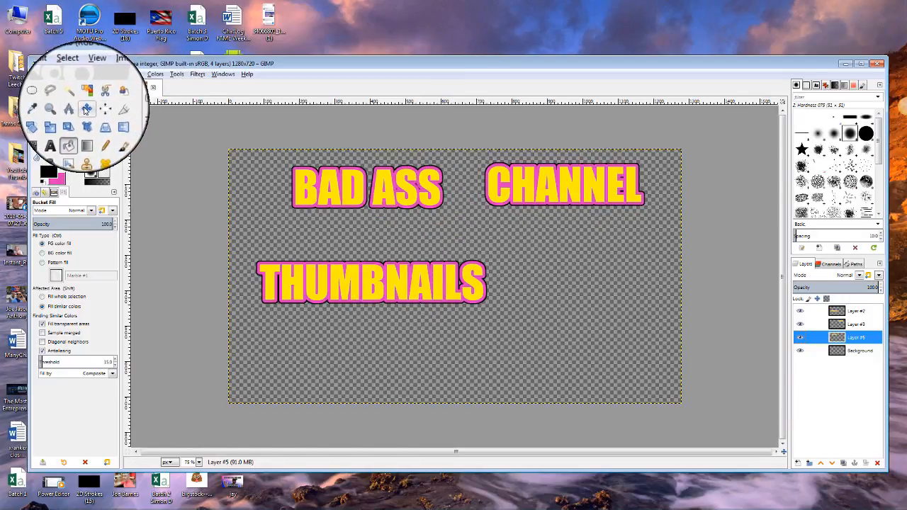
Move THUMBNAILS toward the bottom, BAD ASS to the top left and CHANNEL to the top right.
{"action": "left_click", "coordinate": [86, 108]}
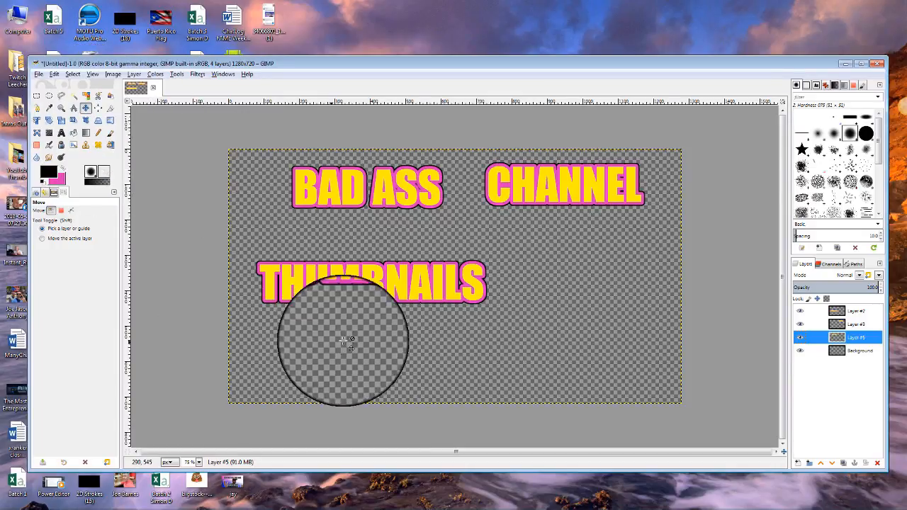
{"action": "left_click", "coordinate": [323, 281]}
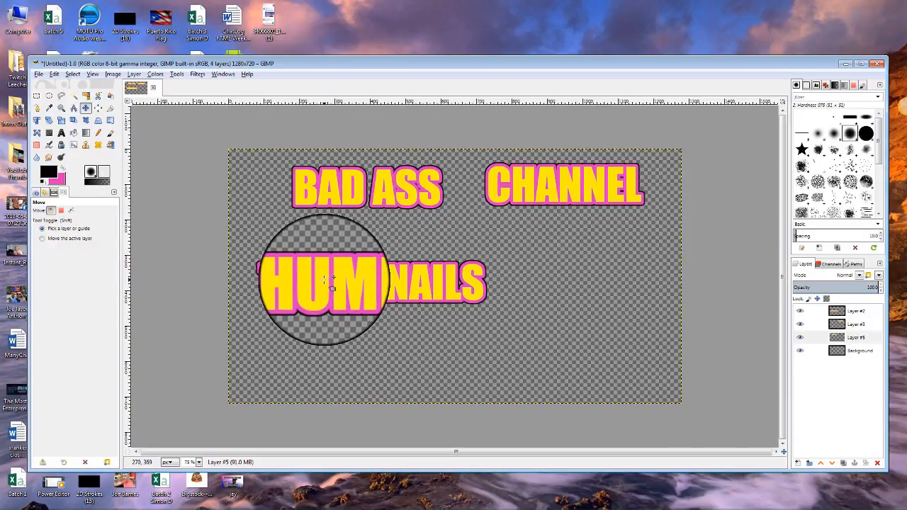
{"action": "left_click_drag", "start_coordinate": [322, 280], "coordinate": [340, 369]}
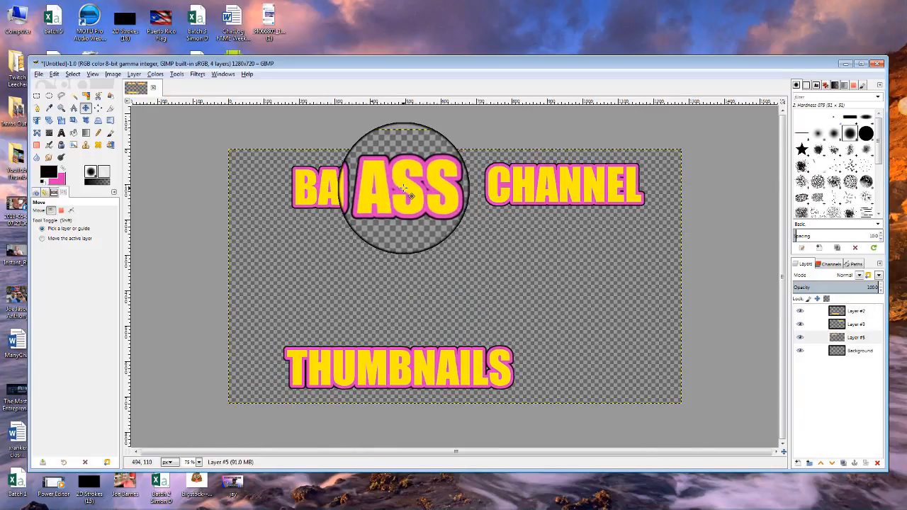
{"action": "left_click_drag", "start_coordinate": [417, 188], "coordinate": [357, 168]}
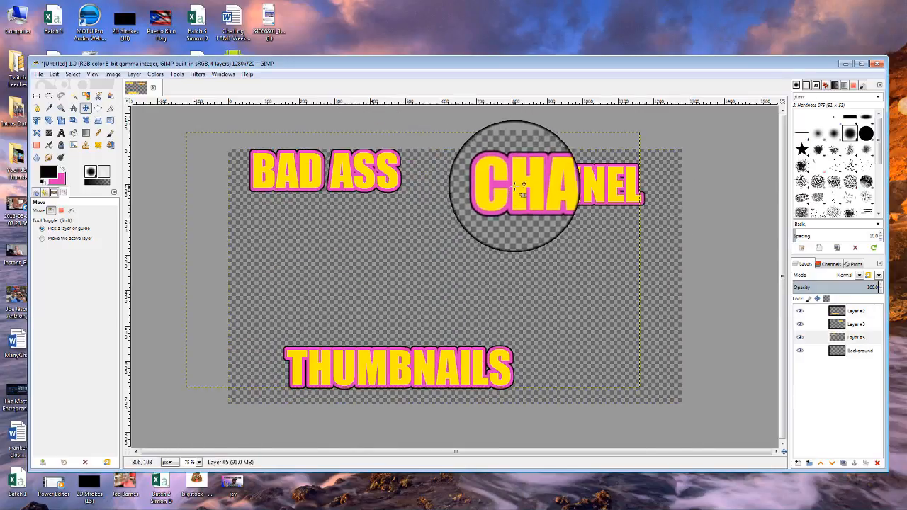
{"action": "mouse_move", "coordinate": [522, 178]}
{"action": "left_mouse_down"}
{"action": "mouse_move", "coordinate": [407, 239]}
{"action": "mouse_move", "coordinate": [306, 248]}
{"action": "mouse_move", "coordinate": [372, 275]}
{"action": "mouse_move", "coordinate": [533, 190]}
{"action": "mouse_move", "coordinate": [545, 164]}
{"action": "mouse_move", "coordinate": [539, 178]}
{"action": "left_mouse_up"}
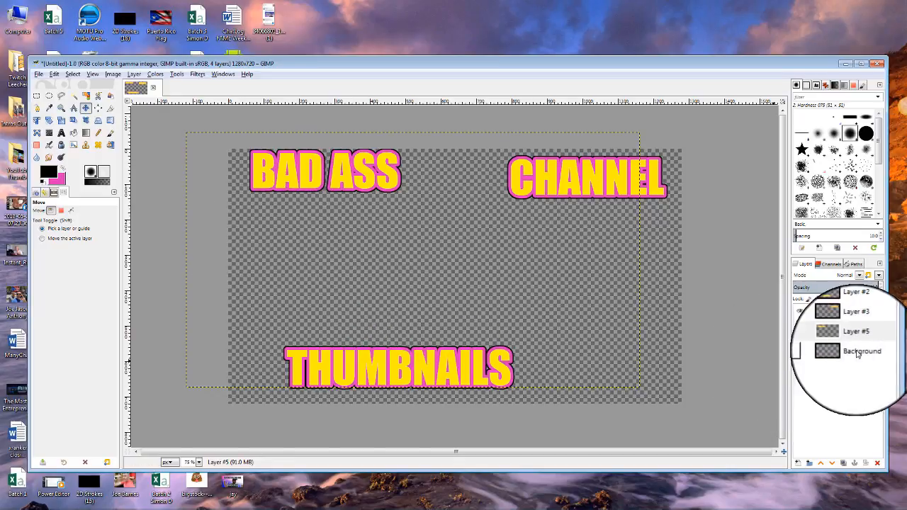
Add a new transparent layer and lower it beneath Layer #5.
{"action": "left_click", "coordinate": [797, 462]}
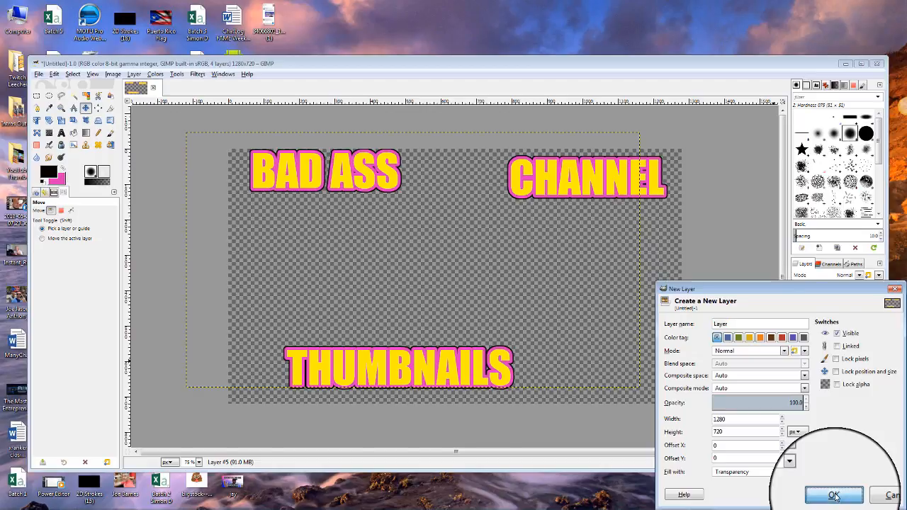
{"action": "left_click", "coordinate": [834, 495]}
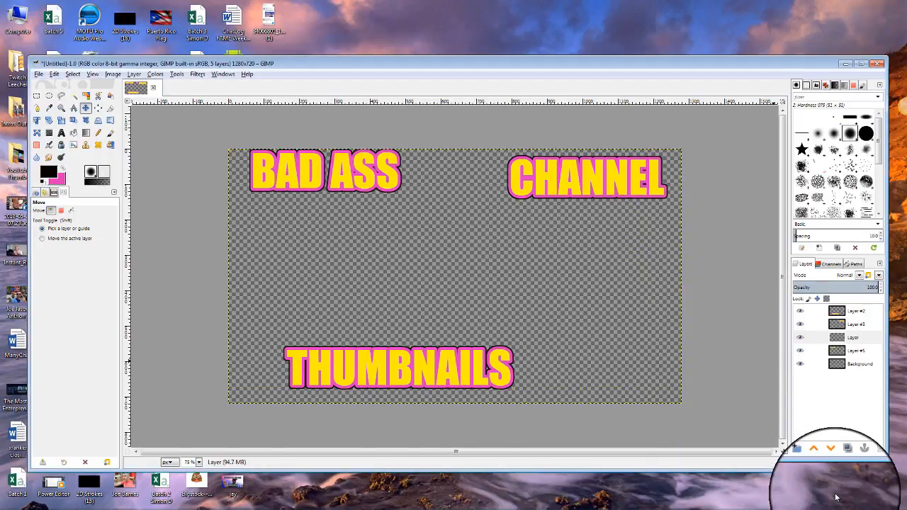
{"action": "left_click", "coordinate": [877, 339]}
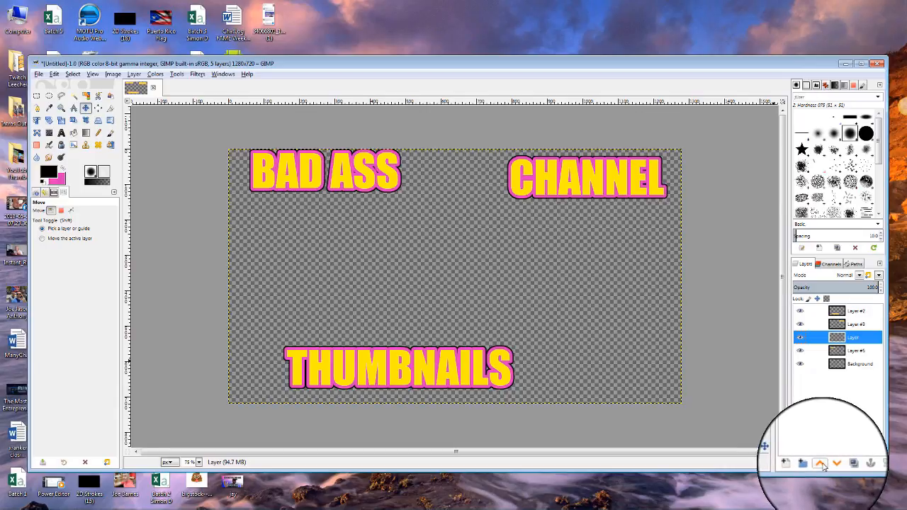
{"action": "left_click", "coordinate": [836, 463]}
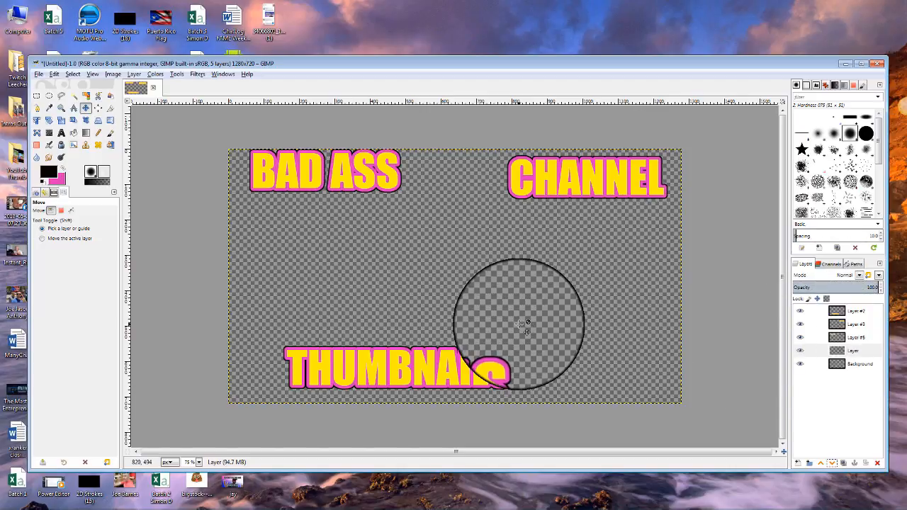
{"action": "left_click", "coordinate": [39, 97]}
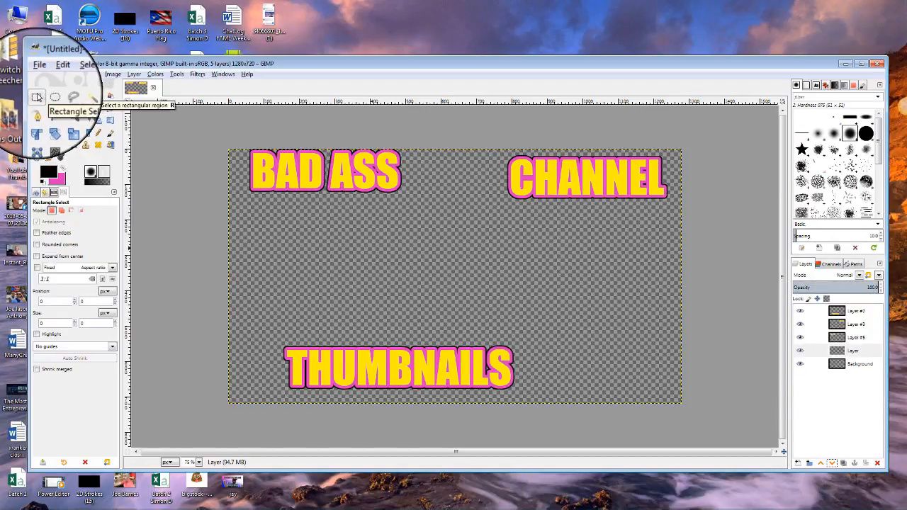
Select a wide band across the canvas middle and fill it with purple 782aea.
{"action": "left_click_drag", "start_coordinate": [258, 250], "coordinate": [520, 311]}
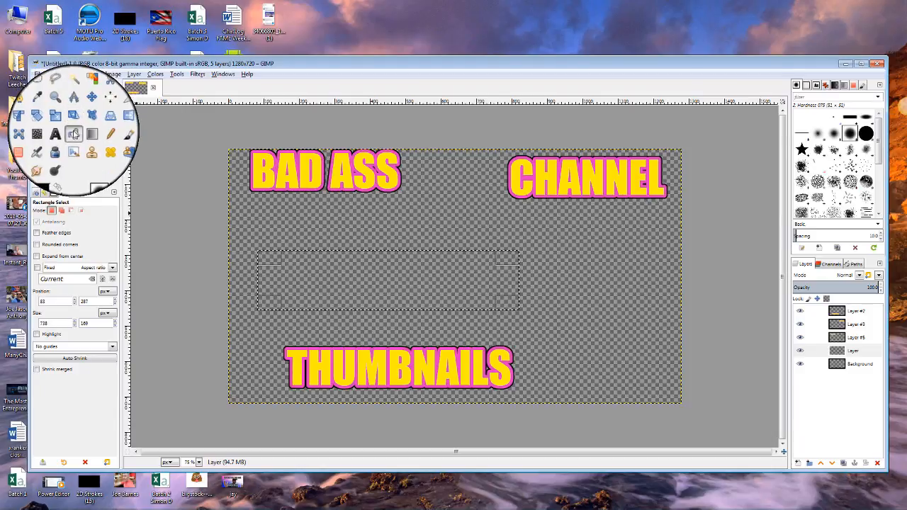
{"action": "left_click", "coordinate": [73, 132]}
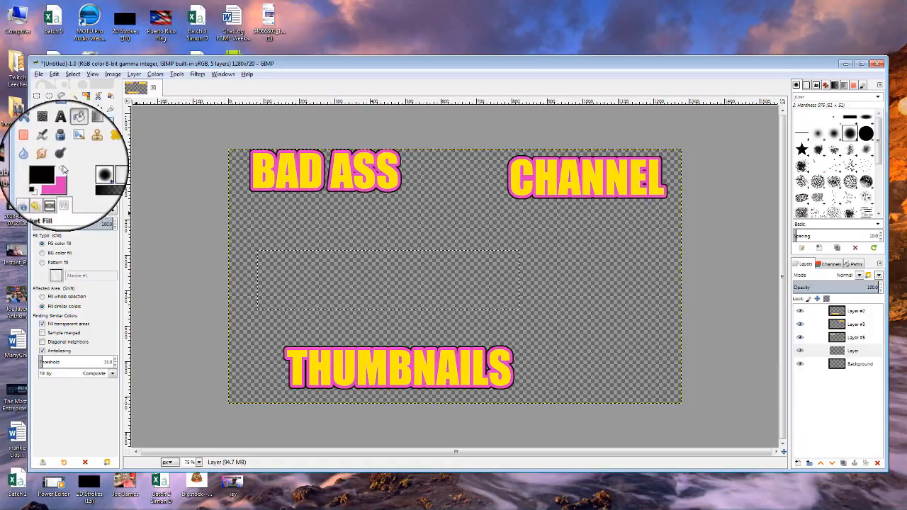
{"action": "left_click", "coordinate": [63, 169]}
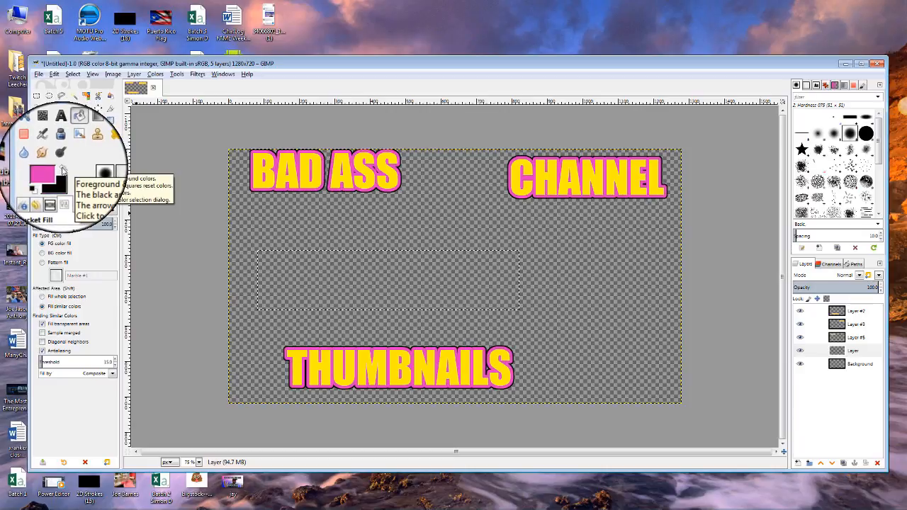
{"action": "left_click", "coordinate": [51, 170]}
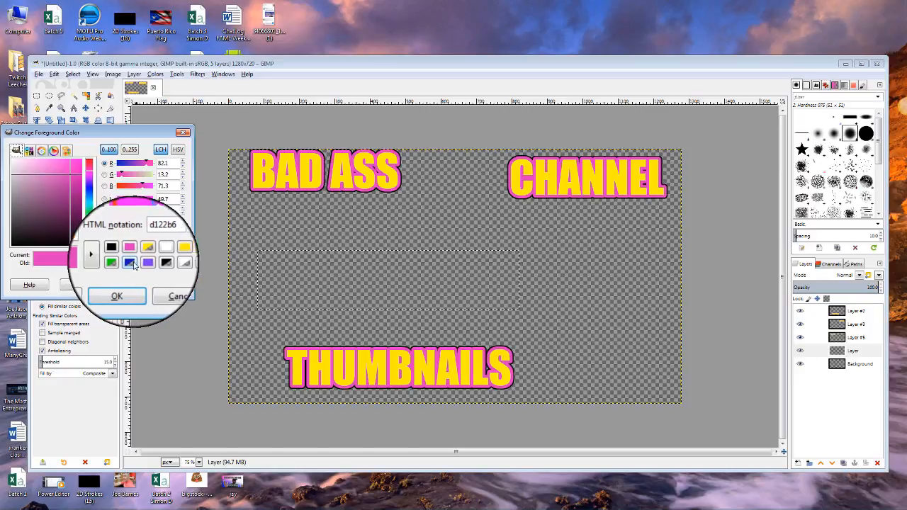
{"action": "left_click", "coordinate": [134, 264]}
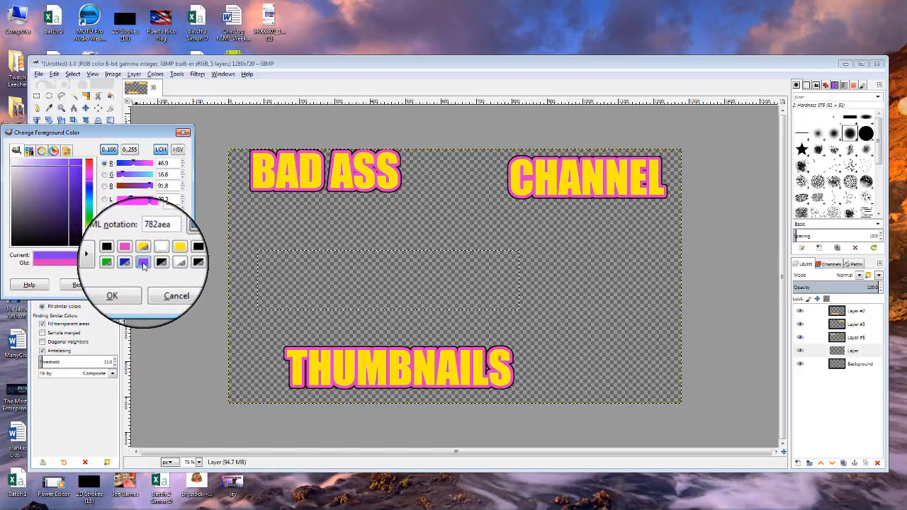
{"action": "left_click", "coordinate": [117, 296]}
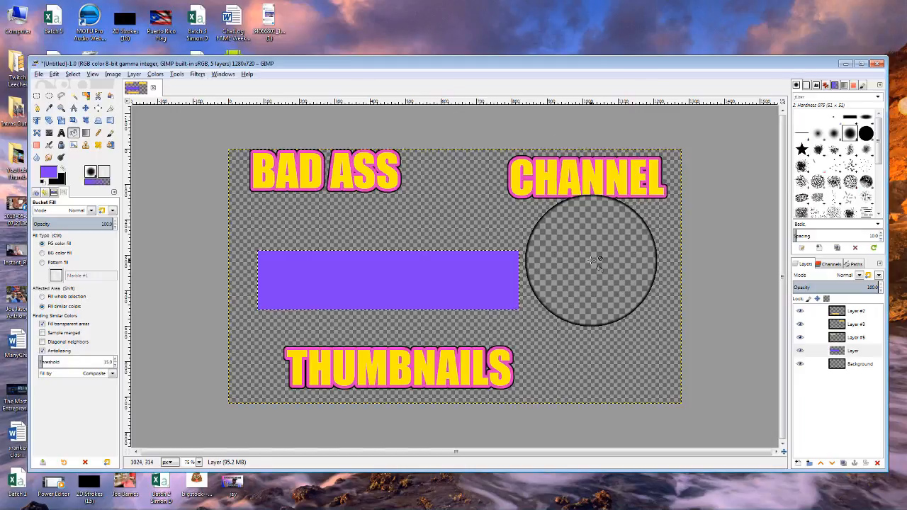
{"action": "key", "text": "shift+p"}
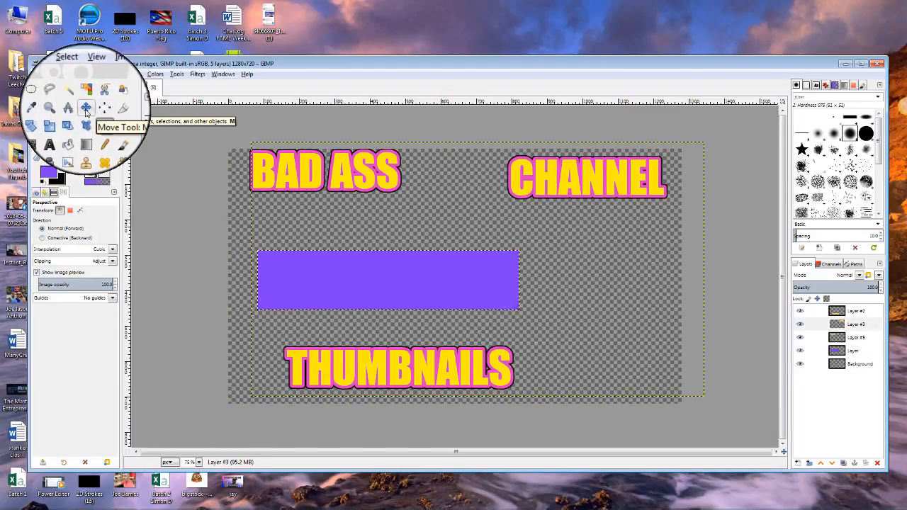
Deselect all, drag the CHANNEL text onto the purple bar, and activate Layer #3.
{"action": "left_click", "coordinate": [86, 109]}
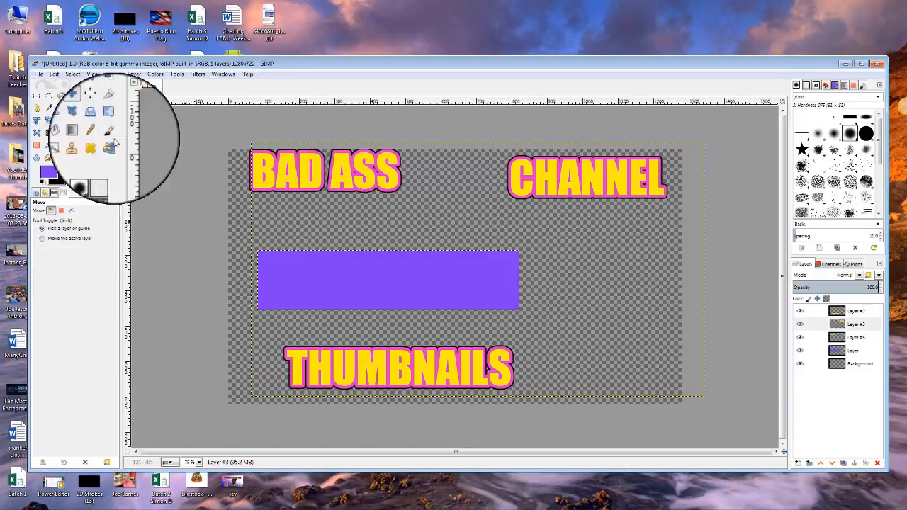
{"action": "left_click", "coordinate": [72, 74]}
{"action": "left_click", "coordinate": [85, 103]}
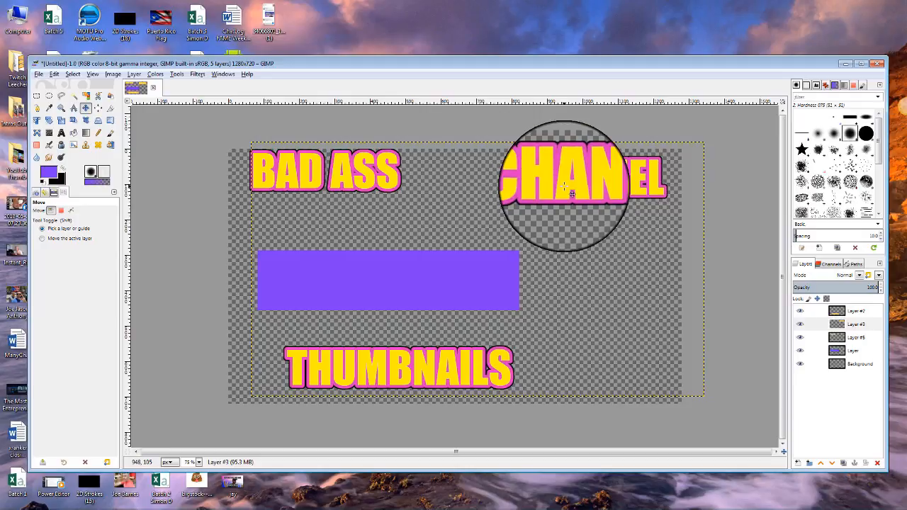
{"action": "left_click_drag", "start_coordinate": [585, 180], "coordinate": [398, 289]}
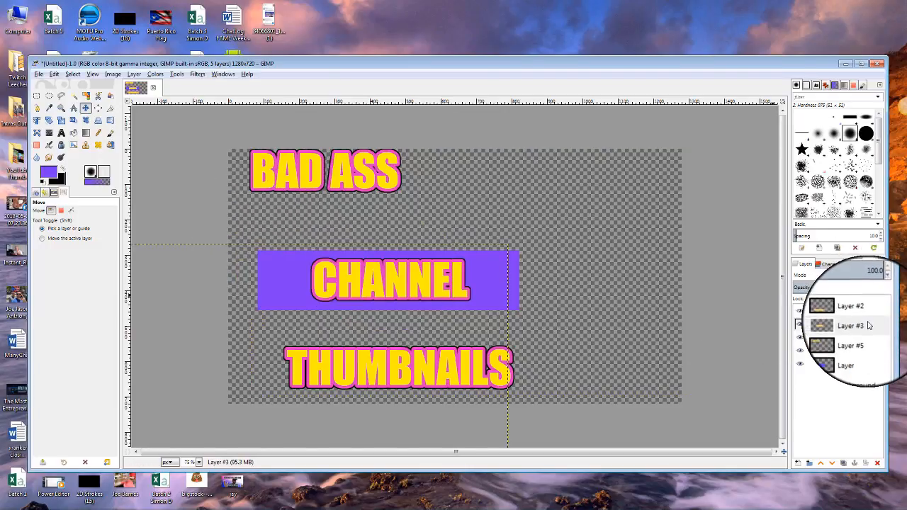
{"action": "left_click", "coordinate": [860, 324]}
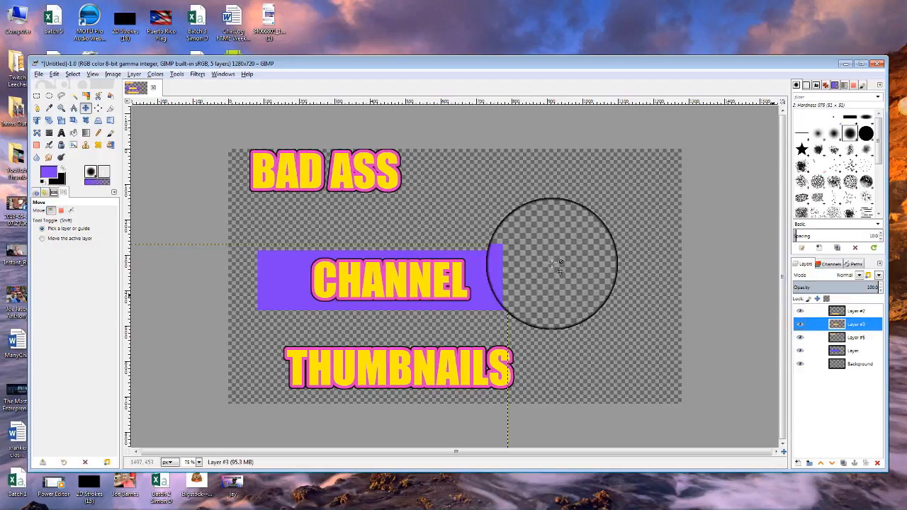
Skew CHANNEL by lifting its top-right corner, then nudge it right onto the purple bar.
{"action": "left_click", "coordinate": [98, 120]}
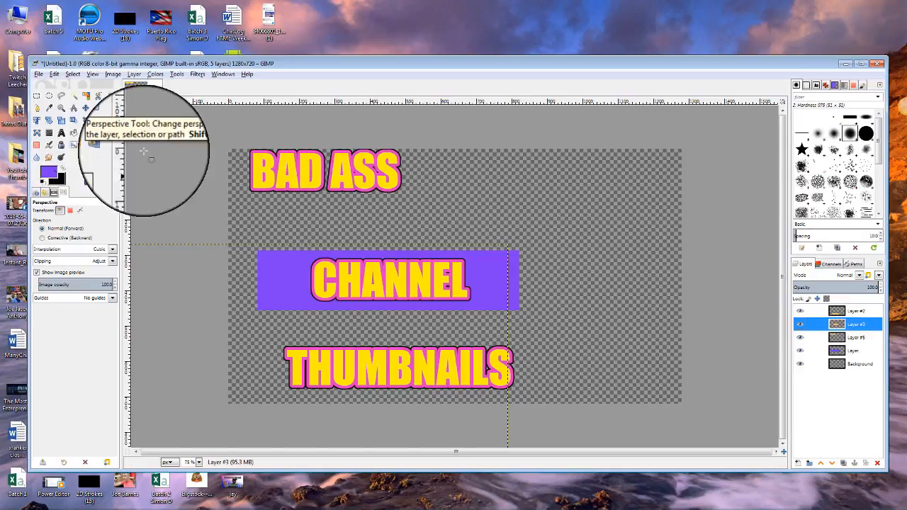
{"action": "left_click", "coordinate": [369, 280]}
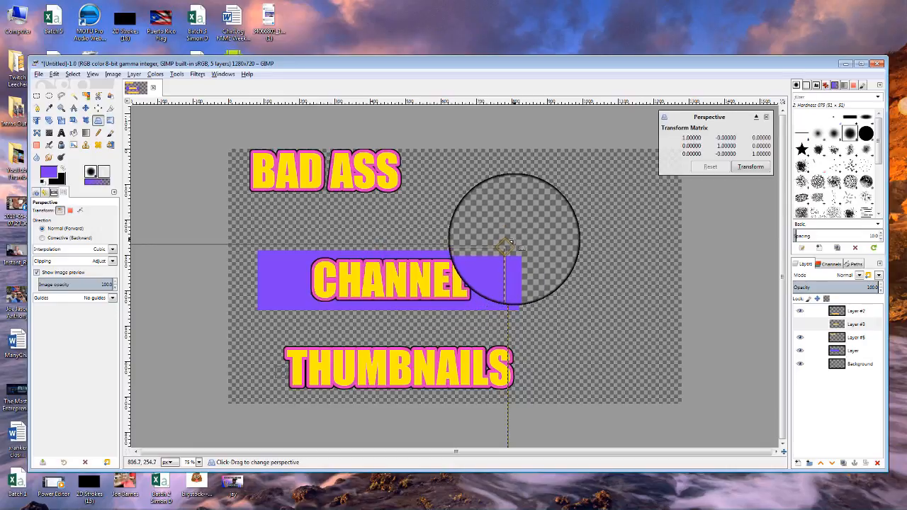
{"action": "mouse_move", "coordinate": [508, 244]}
{"action": "left_mouse_down"}
{"action": "mouse_move", "coordinate": [524, 211]}
{"action": "mouse_move", "coordinate": [512, 232]}
{"action": "mouse_move", "coordinate": [520, 228]}
{"action": "mouse_move", "coordinate": [512, 221]}
{"action": "mouse_move", "coordinate": [508, 230]}
{"action": "mouse_move", "coordinate": [496, 209]}
{"action": "mouse_move", "coordinate": [513, 233]}
{"action": "mouse_move", "coordinate": [493, 211]}
{"action": "mouse_move", "coordinate": [489, 235]}
{"action": "mouse_move", "coordinate": [493, 212]}
{"action": "mouse_move", "coordinate": [515, 218]}
{"action": "mouse_move", "coordinate": [492, 204]}
{"action": "mouse_move", "coordinate": [510, 231]}
{"action": "left_mouse_up"}
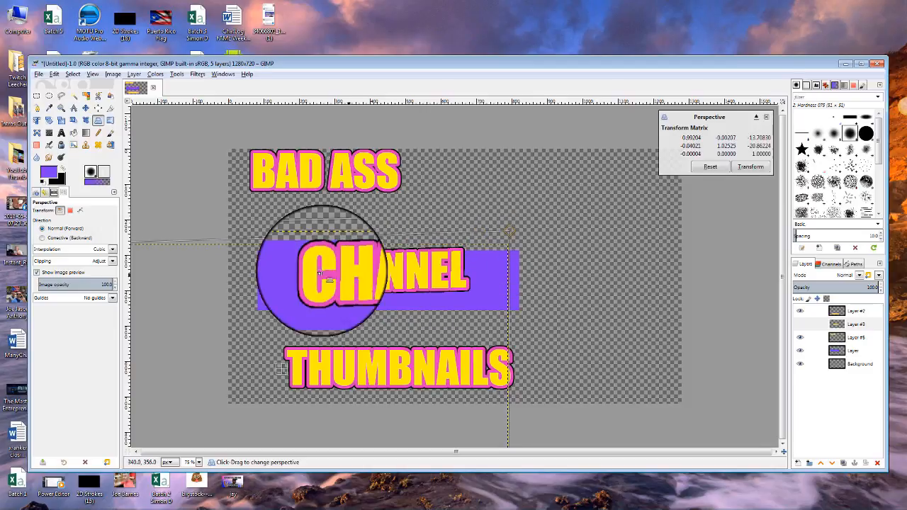
{"action": "left_click", "coordinate": [86, 108]}
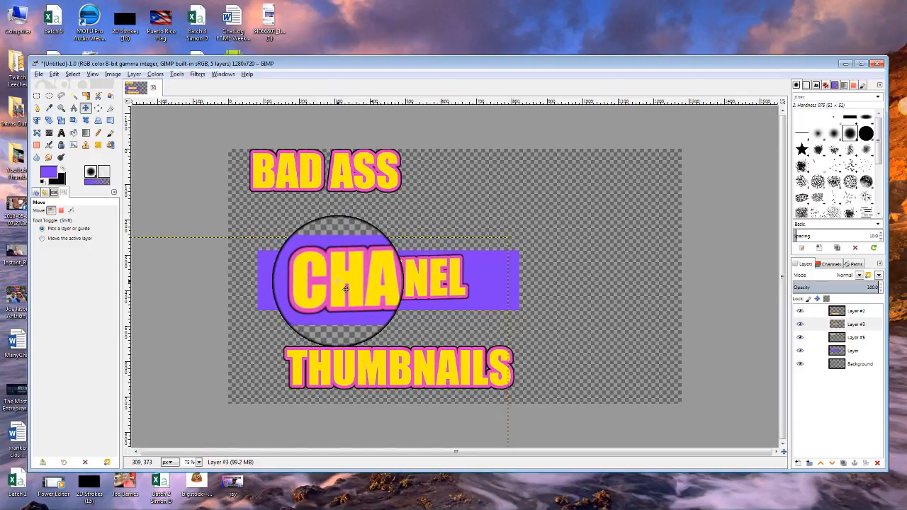
{"action": "left_click_drag", "start_coordinate": [346, 288], "coordinate": [401, 291]}
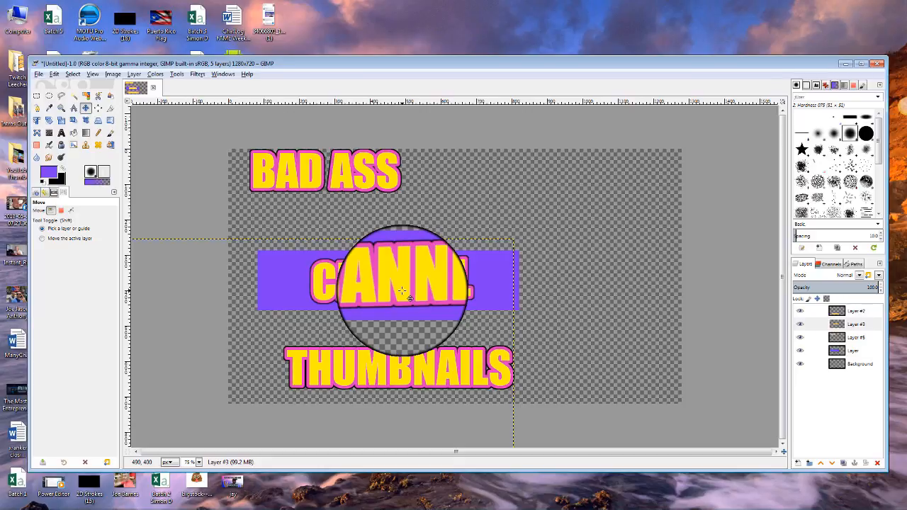
{"action": "left_click", "coordinate": [850, 324]}
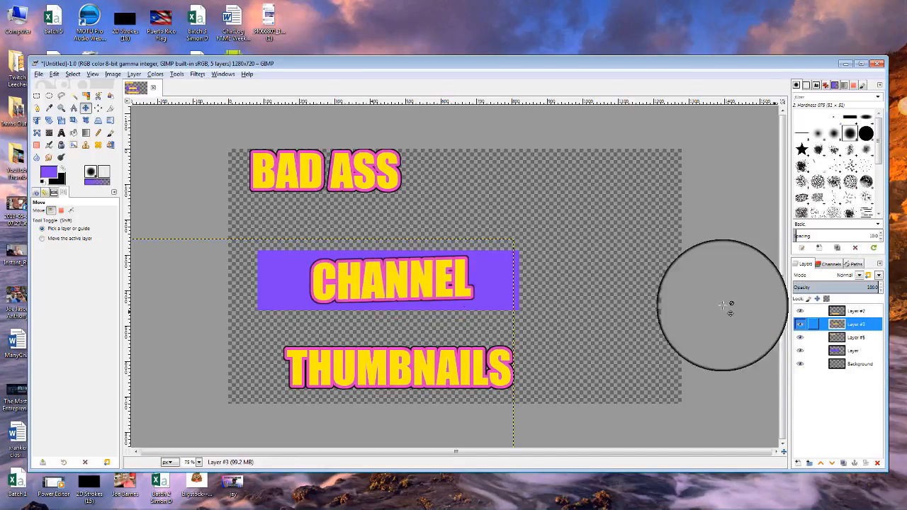
Sharpen the CHANNEL text layer with Unsharp Mask (Radius 5.0, Amount 0.50) and a raised Threshold.
{"action": "left_click", "coordinate": [197, 74]}
{"action": "mouse_move", "coordinate": [234, 127]}
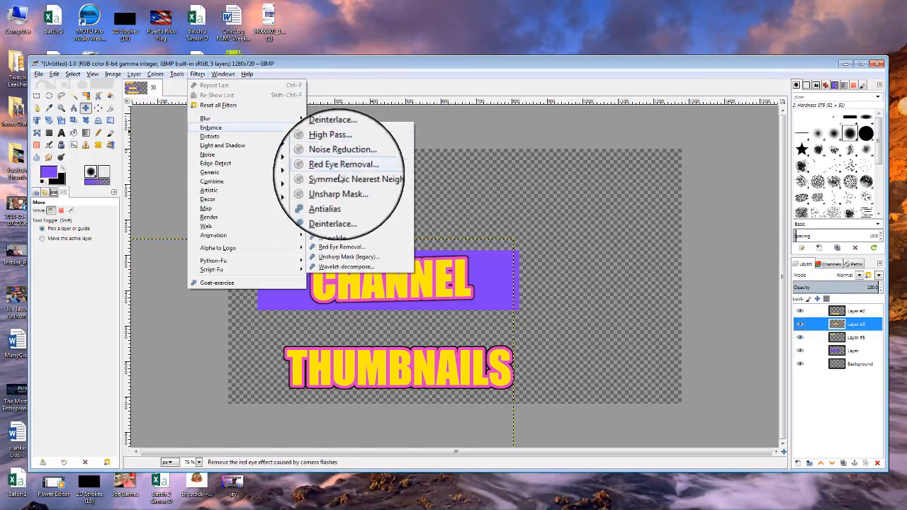
{"action": "left_click", "coordinate": [340, 258]}
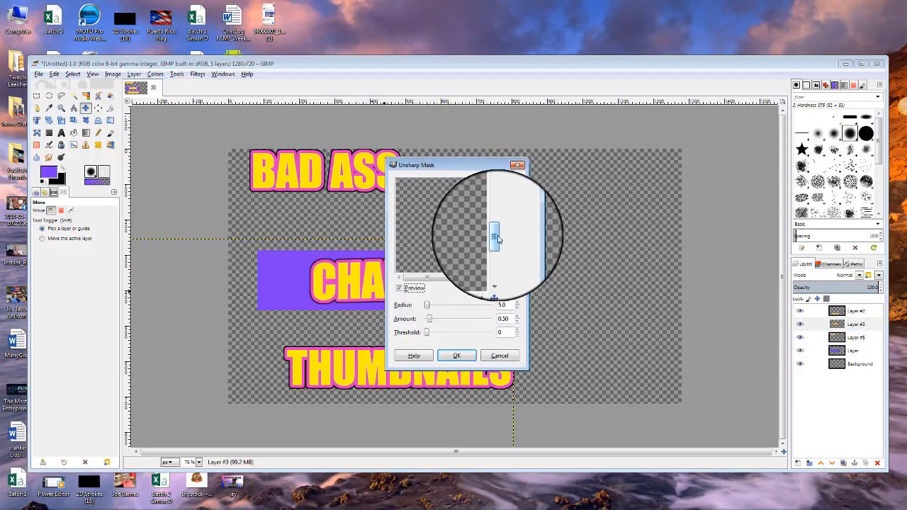
{"action": "mouse_move", "coordinate": [444, 275]}
{"action": "left_mouse_down"}
{"action": "mouse_move", "coordinate": [474, 273]}
{"action": "mouse_move", "coordinate": [453, 276]}
{"action": "left_mouse_up"}
{"action": "left_click_drag", "start_coordinate": [494, 240], "coordinate": [489, 162]}
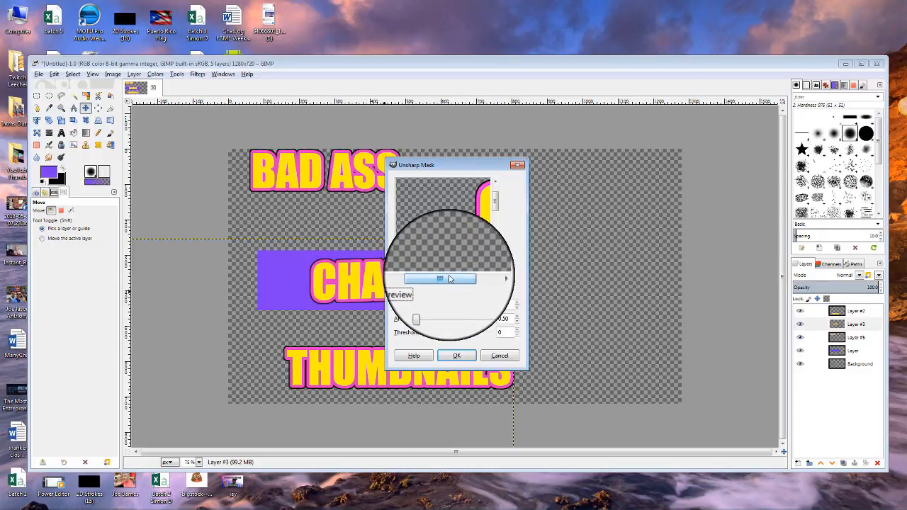
{"action": "left_click_drag", "start_coordinate": [449, 275], "coordinate": [492, 274]}
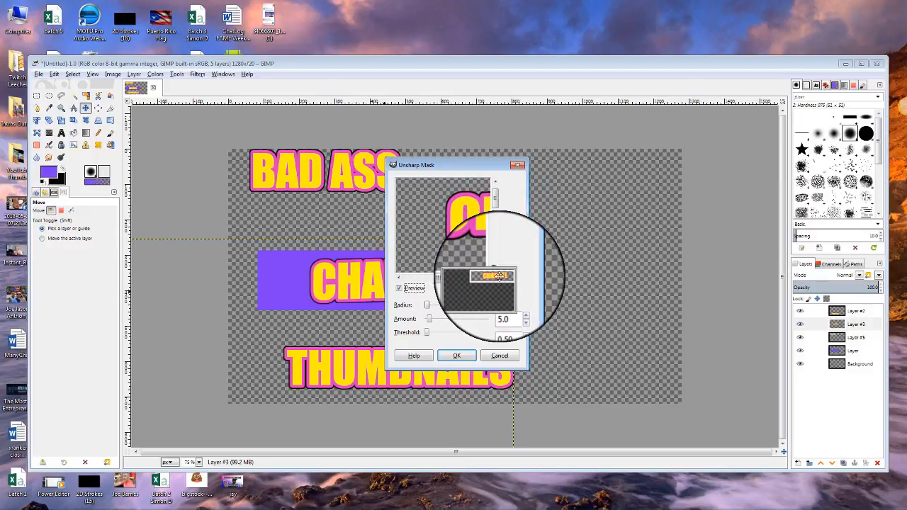
{"action": "left_click_drag", "start_coordinate": [485, 277], "coordinate": [504, 275]}
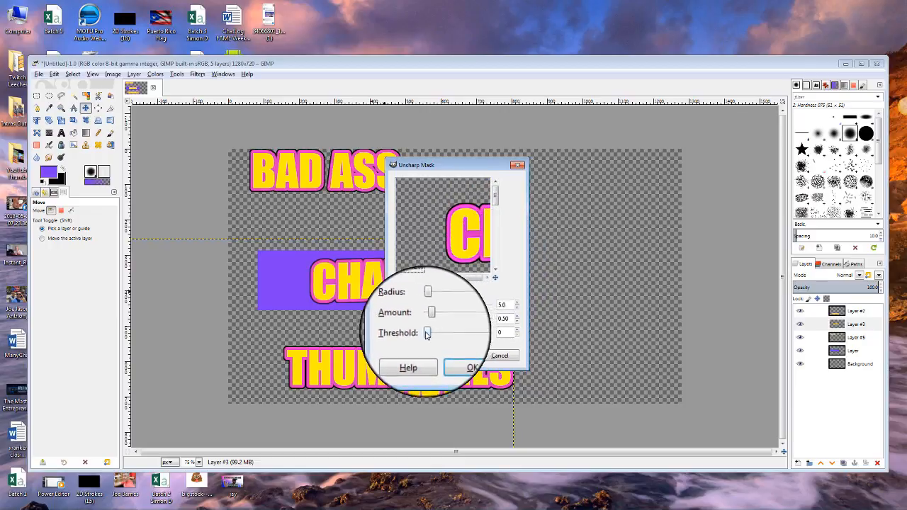
{"action": "mouse_move", "coordinate": [427, 334]}
{"action": "left_mouse_down"}
{"action": "mouse_move", "coordinate": [446, 331]}
{"action": "mouse_move", "coordinate": [427, 334]}
{"action": "left_mouse_up"}
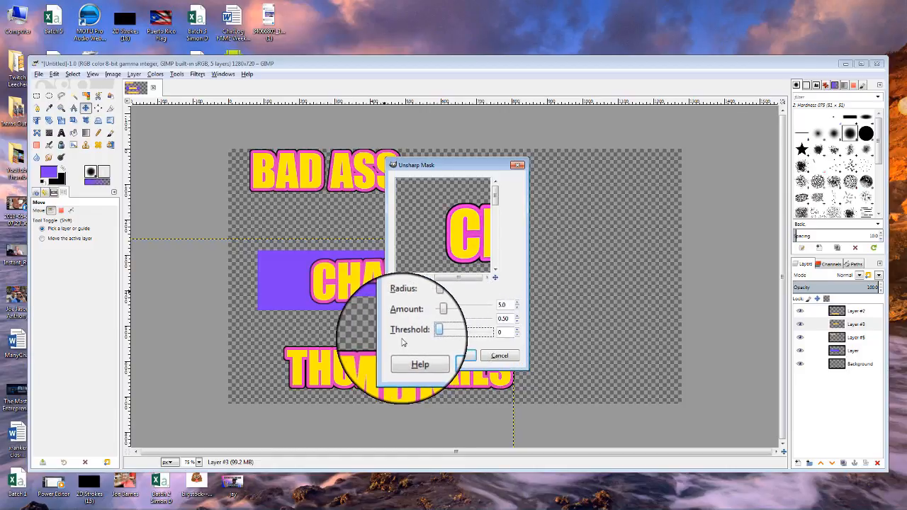
{"action": "left_click", "coordinate": [461, 356]}
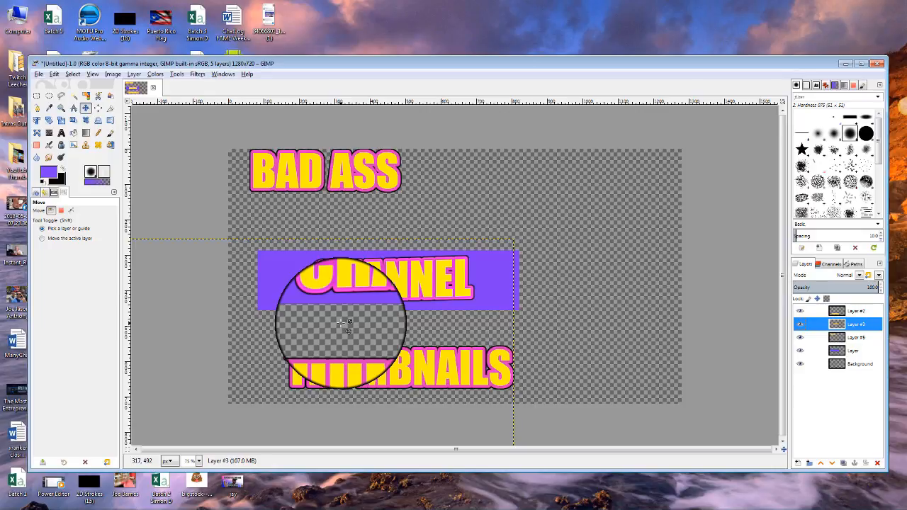
Nudge the CHANNEL text on the bar, then merge Layer #3 down into the purple bar layer.
{"action": "left_click", "coordinate": [873, 353]}
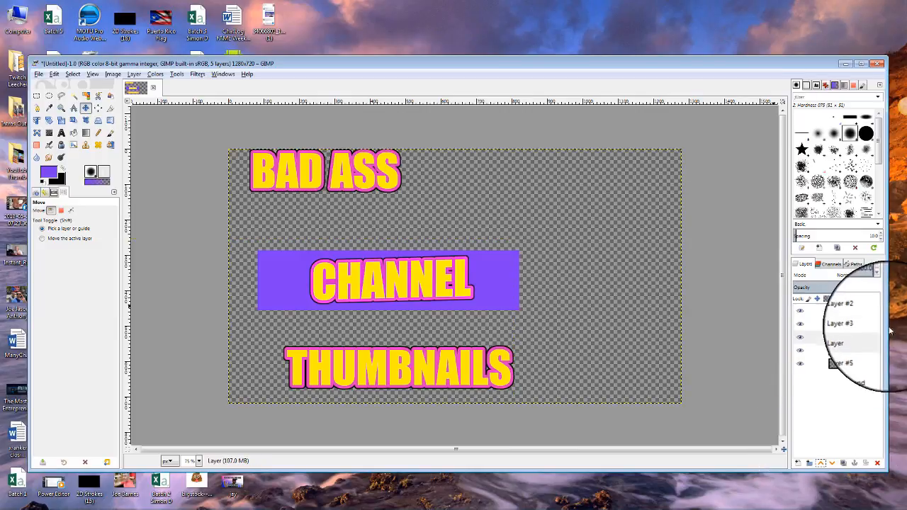
{"action": "left_click", "coordinate": [861, 324]}
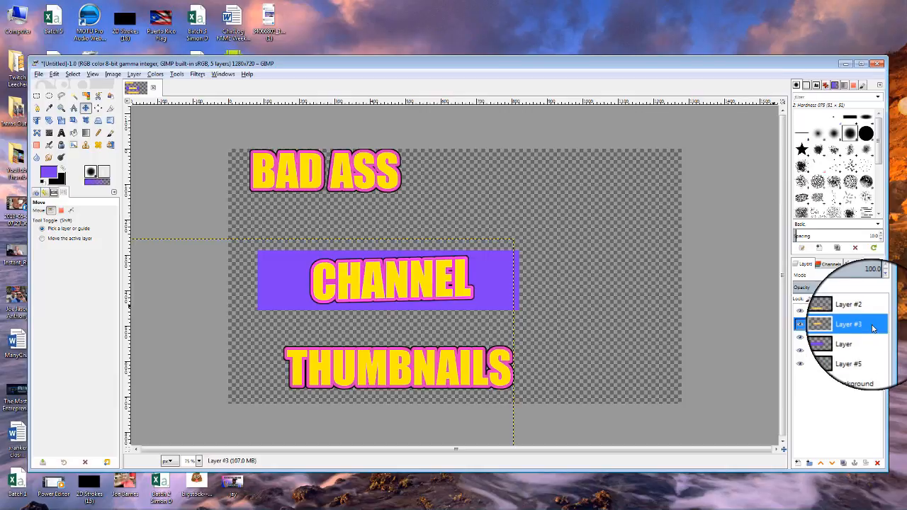
{"action": "right_click", "coordinate": [873, 326]}
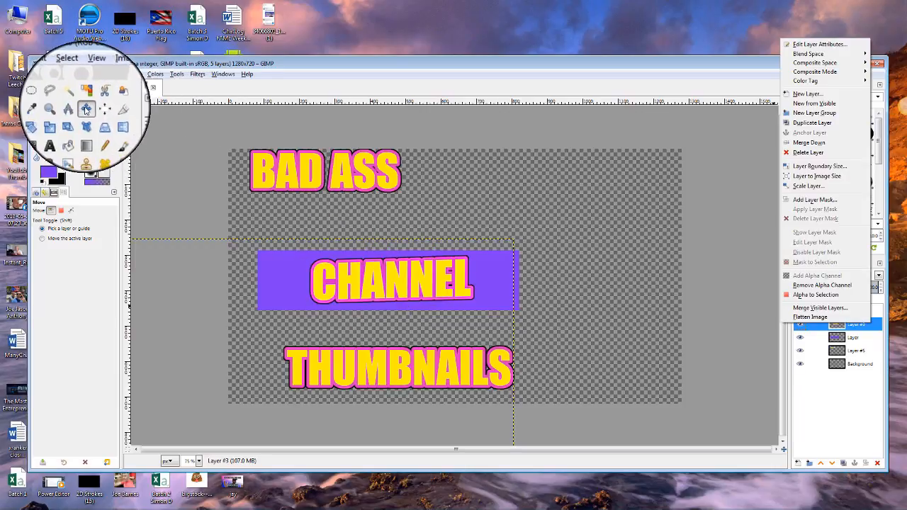
{"action": "left_click", "coordinate": [347, 280]}
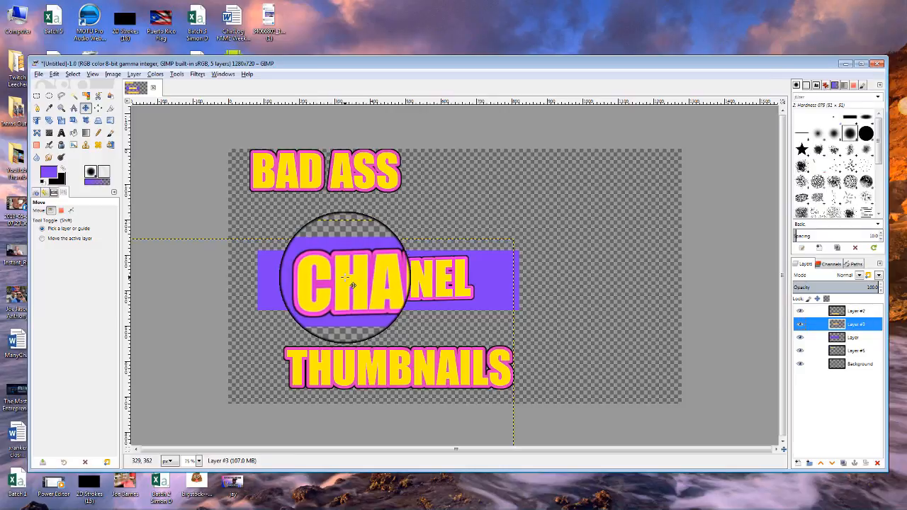
{"action": "left_click_drag", "start_coordinate": [347, 279], "coordinate": [351, 285]}
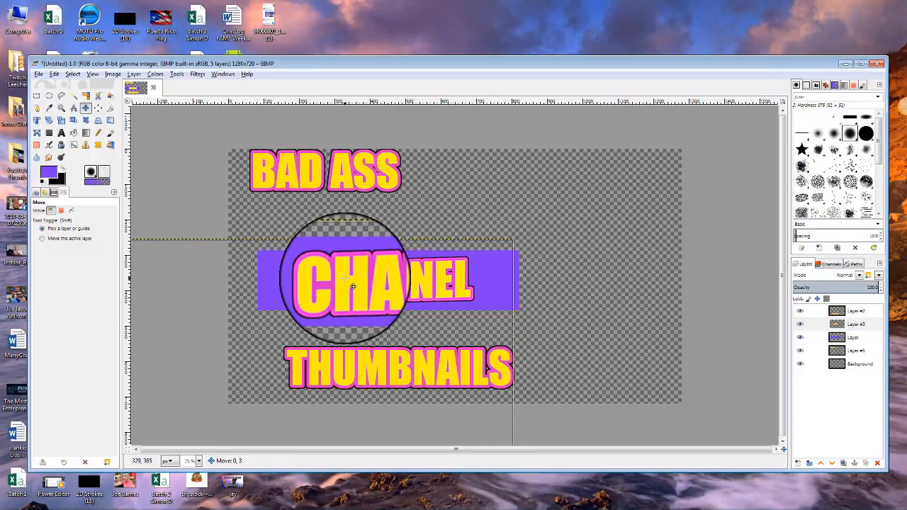
{"action": "right_click", "coordinate": [864, 327]}
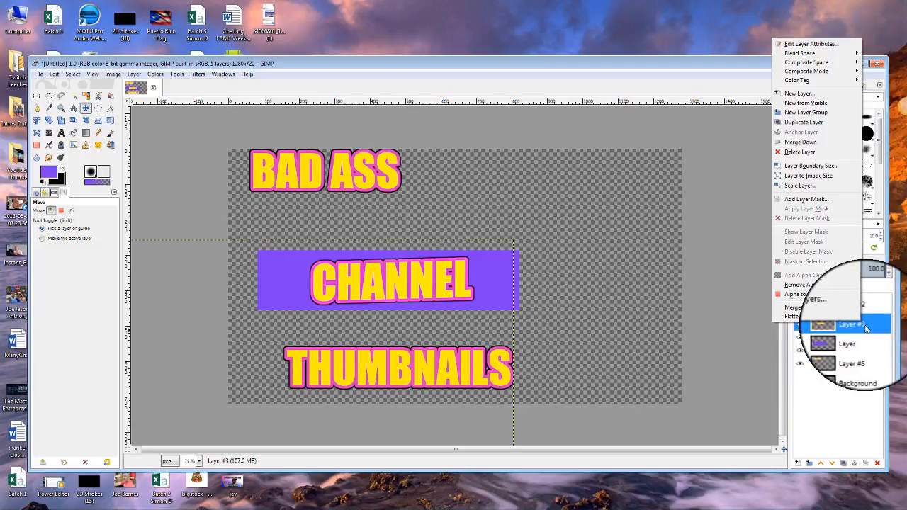
{"action": "left_click", "coordinate": [819, 145]}
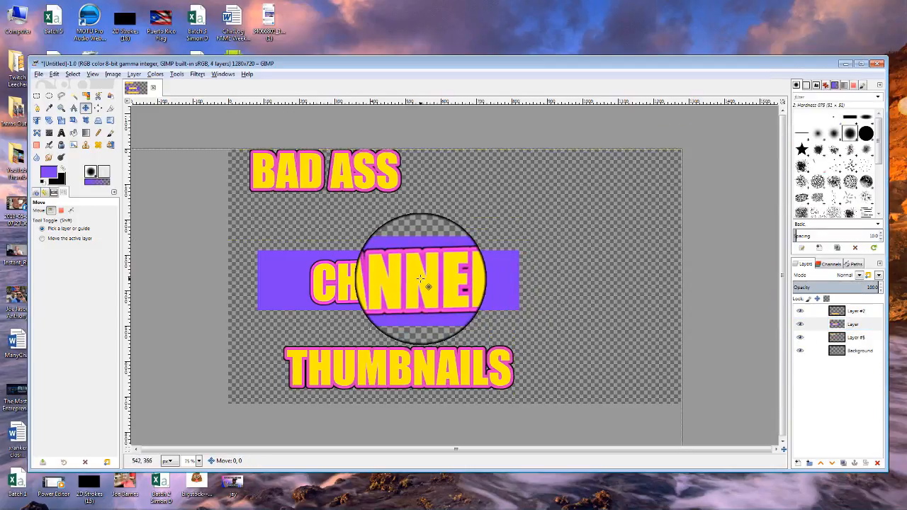
Move the CHANNEL banner up, BAD ASS down-right and THUMBNAILS up-left into a tight stack.
{"action": "mouse_move", "coordinate": [421, 279]}
{"action": "left_mouse_down"}
{"action": "mouse_move", "coordinate": [432, 258]}
{"action": "mouse_move", "coordinate": [481, 266]}
{"action": "mouse_move", "coordinate": [420, 276]}
{"action": "mouse_move", "coordinate": [418, 259]}
{"action": "mouse_move", "coordinate": [411, 267]}
{"action": "left_mouse_up"}
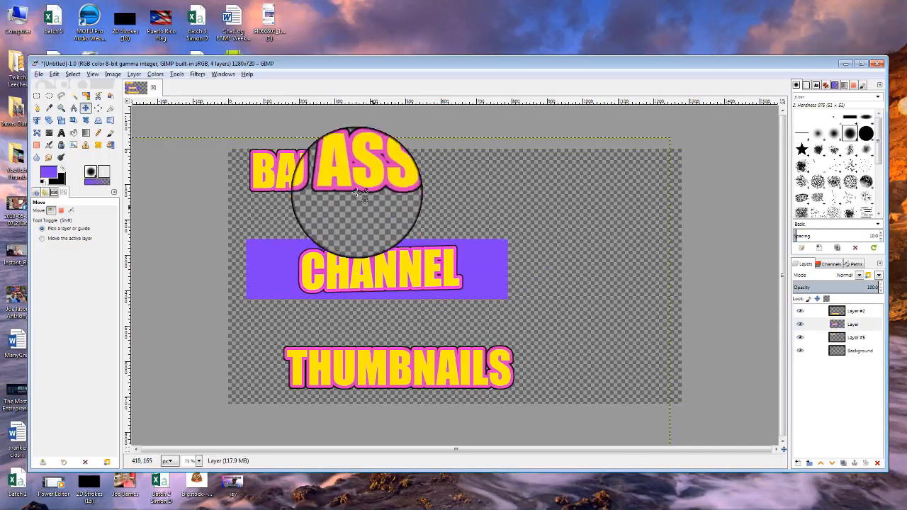
{"action": "left_click_drag", "start_coordinate": [349, 176], "coordinate": [401, 214]}
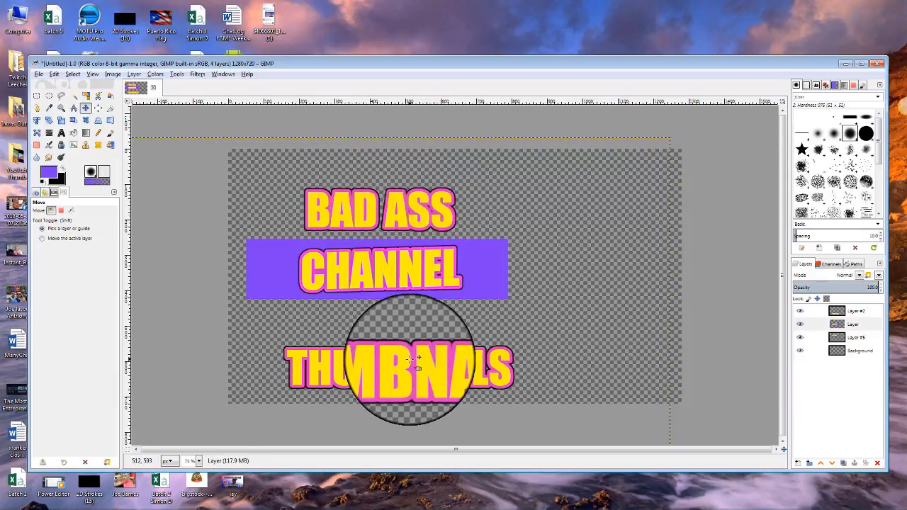
{"action": "left_click_drag", "start_coordinate": [407, 365], "coordinate": [394, 328]}
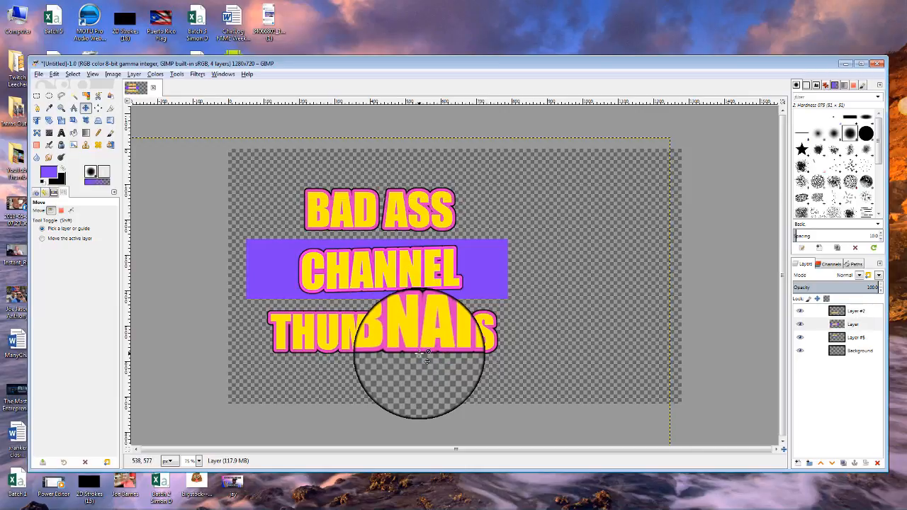
{"action": "left_click_drag", "start_coordinate": [575, 325], "coordinate": [488, 267]}
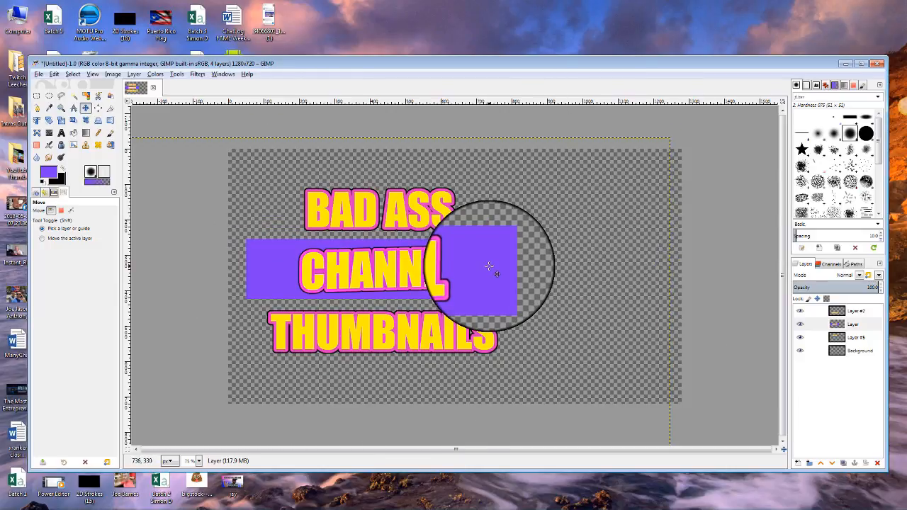
{"action": "left_click", "coordinate": [843, 324]}
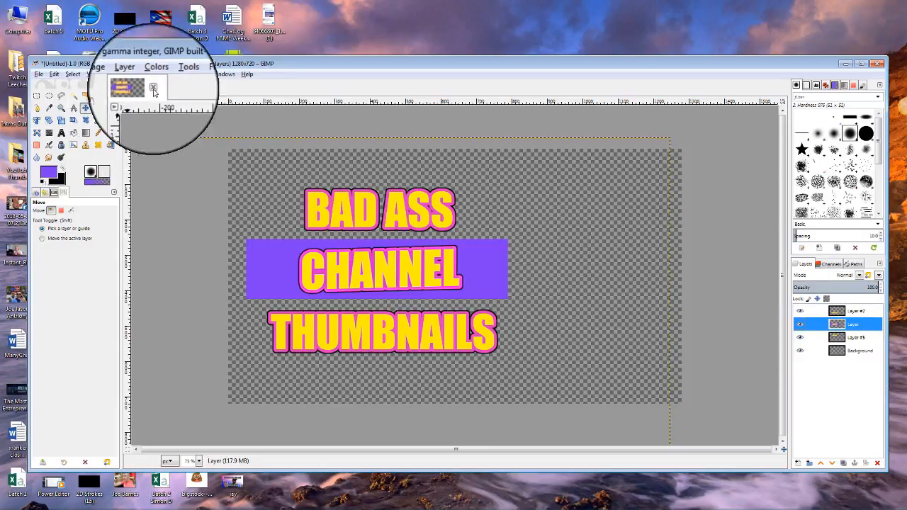
Apply Unsharp Mask with default settings to the purple CHANNEL banner layer.
{"action": "left_click", "coordinate": [199, 74]}
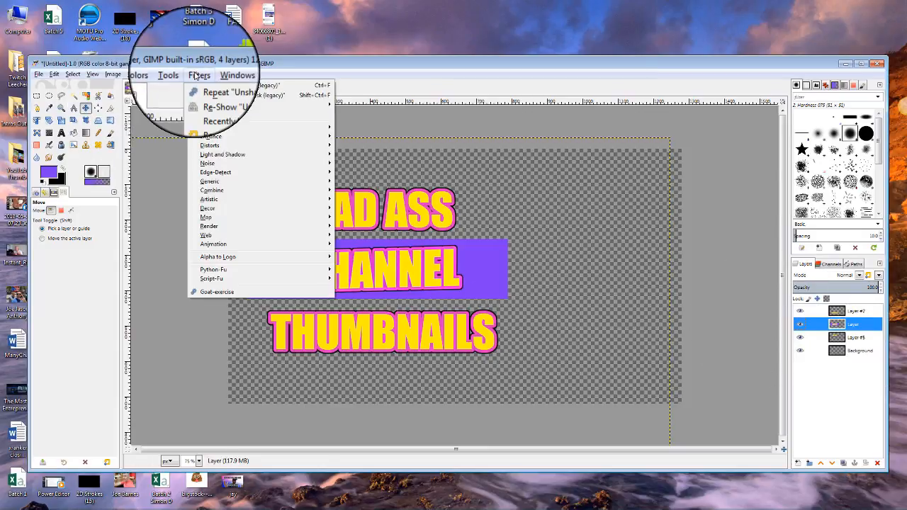
{"action": "mouse_move", "coordinate": [211, 136]}
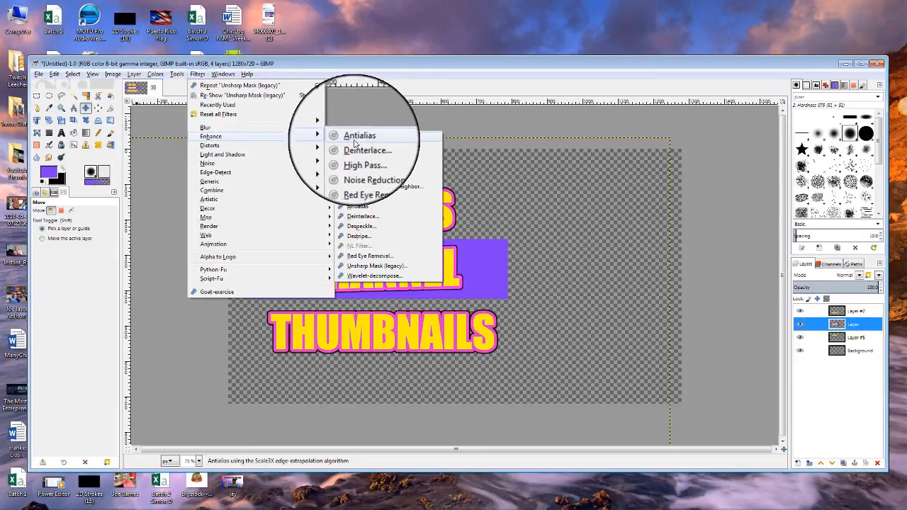
{"action": "left_click", "coordinate": [374, 268]}
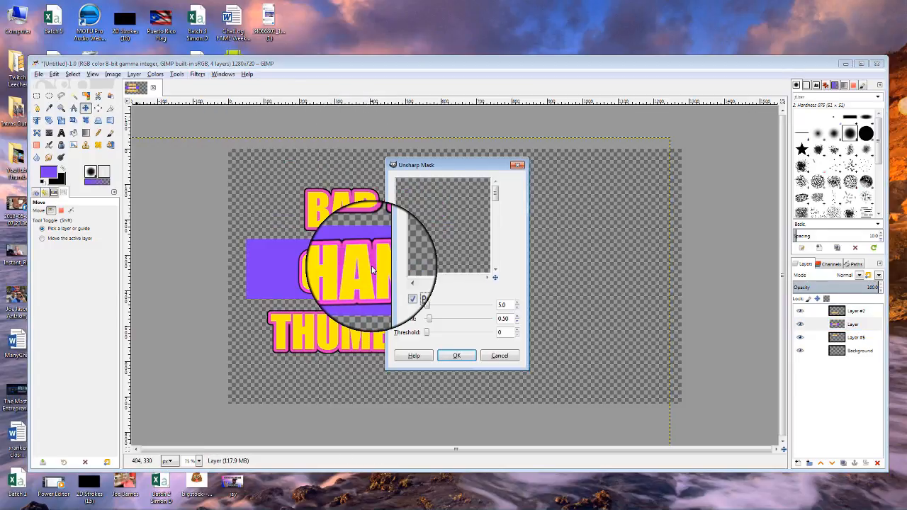
{"action": "left_click", "coordinate": [457, 360]}
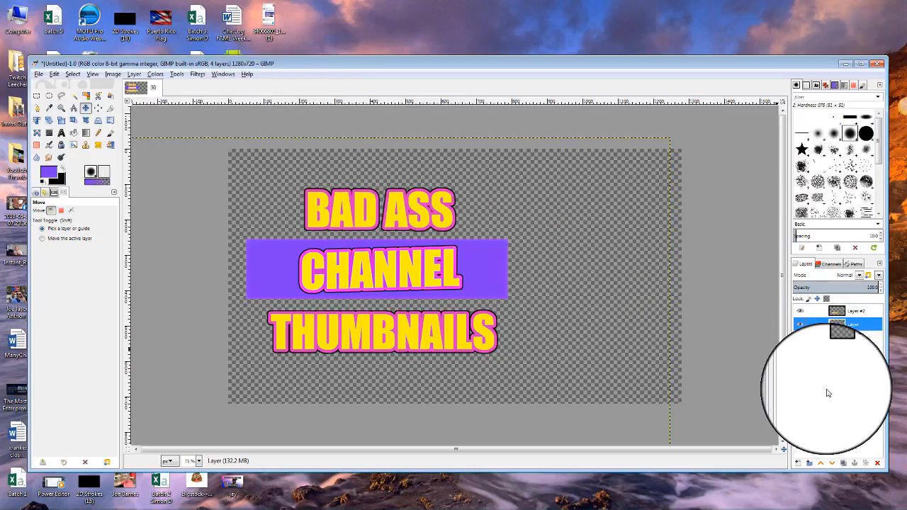
Open Puerto Rico Flag.jpg (1600×1068) from the Desktop as a second image.
{"action": "left_click", "coordinate": [39, 74]}
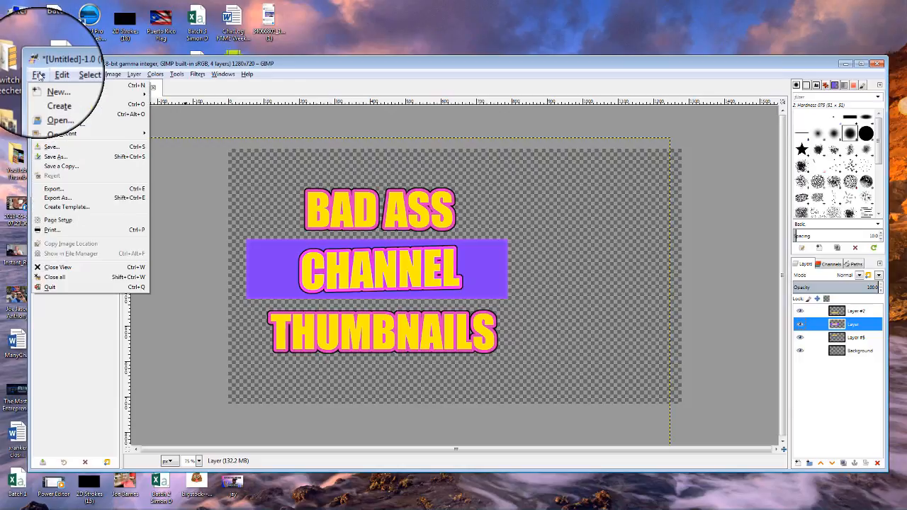
{"action": "left_click", "coordinate": [55, 106]}
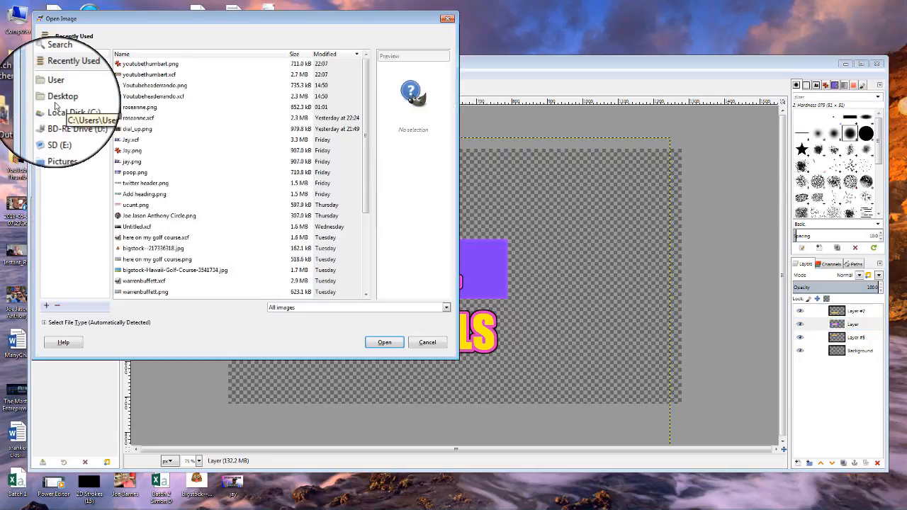
{"action": "left_click", "coordinate": [62, 99]}
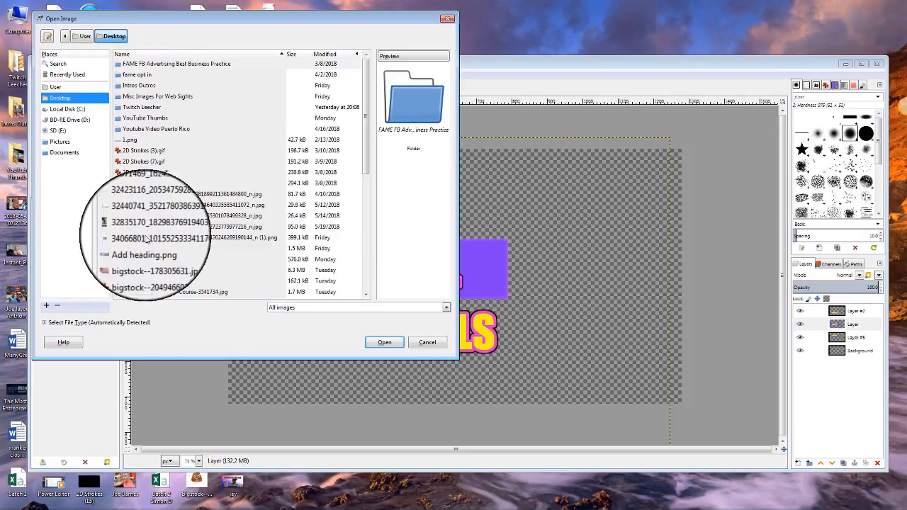
{"action": "scroll", "coordinate": [151, 253], "scroll_direction": "down", "scroll_amount": 3}
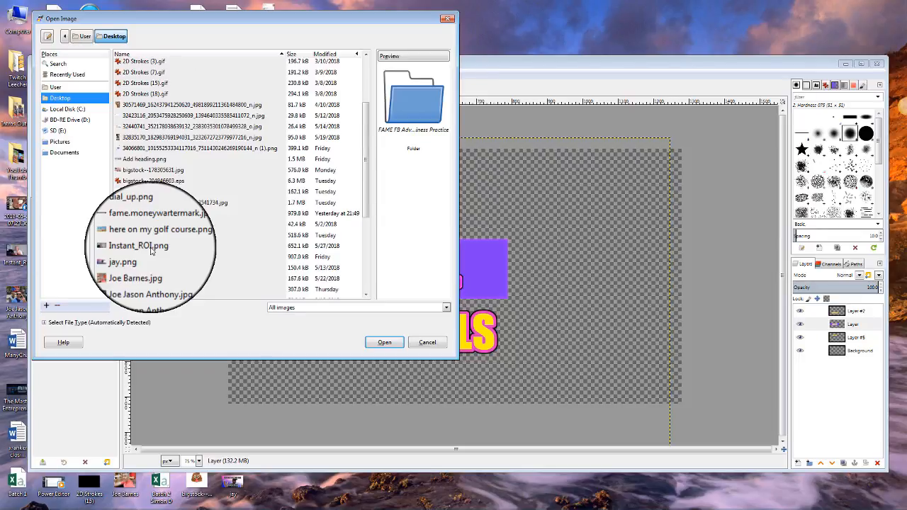
{"action": "scroll", "coordinate": [150, 252], "scroll_direction": "down", "scroll_amount": 1}
{"action": "scroll", "coordinate": [151, 251], "scroll_direction": "down", "scroll_amount": 1}
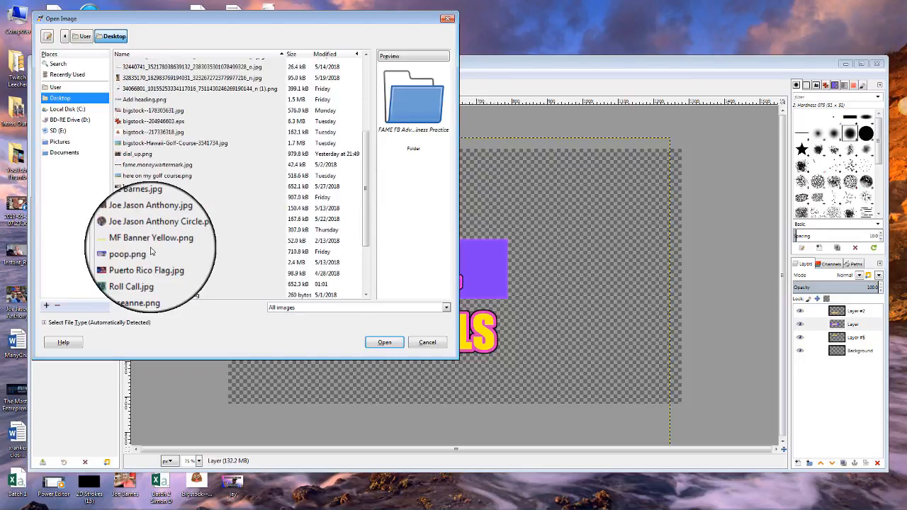
{"action": "left_click", "coordinate": [151, 263]}
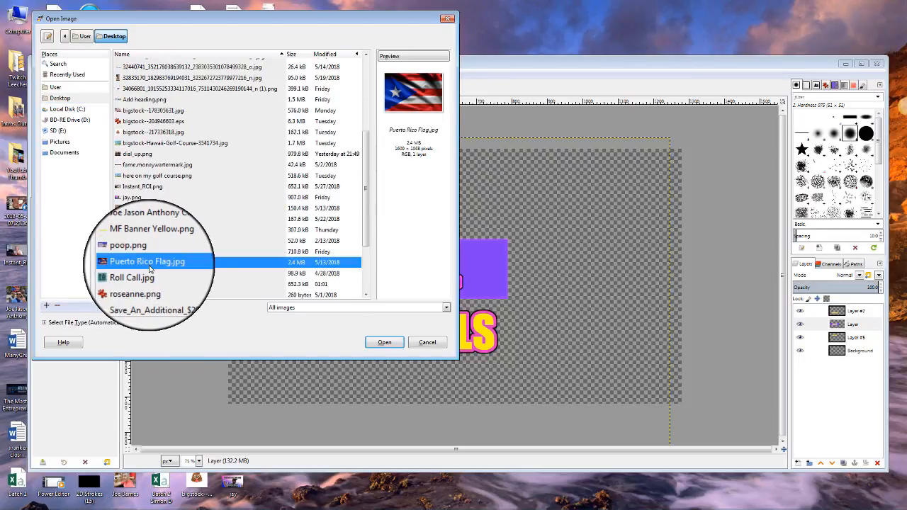
{"action": "left_click", "coordinate": [388, 343]}
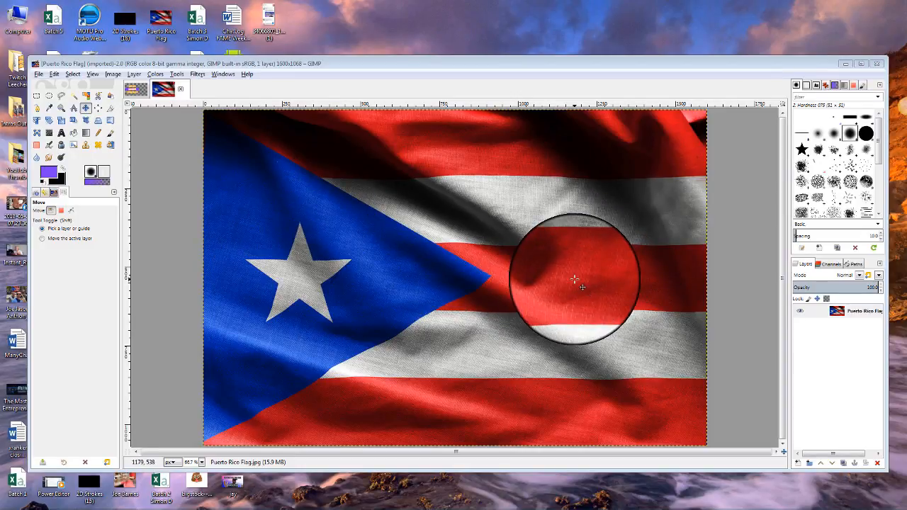
{"action": "left_click", "coordinate": [112, 74]}
Scale the flag image to width 1280 and height 720 pixels.
{"action": "left_click", "coordinate": [131, 177]}
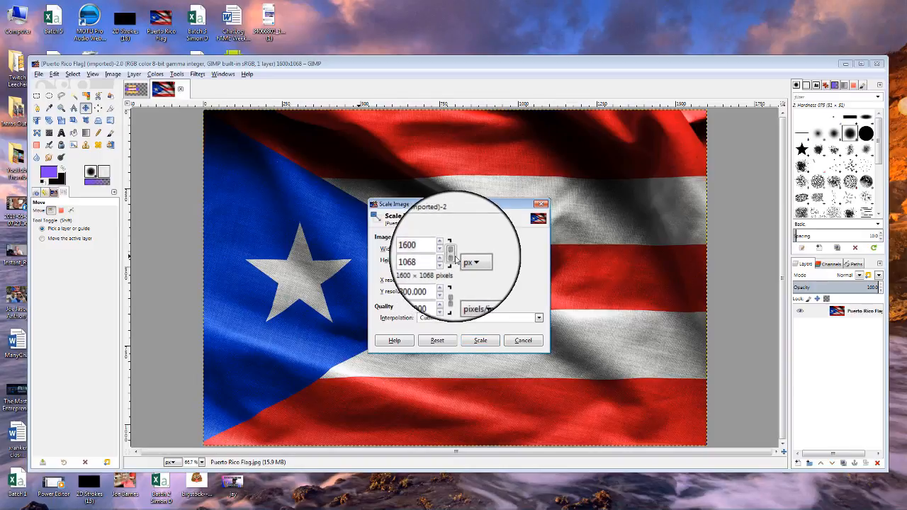
{"action": "left_click_drag", "start_coordinate": [435, 250], "coordinate": [396, 247]}
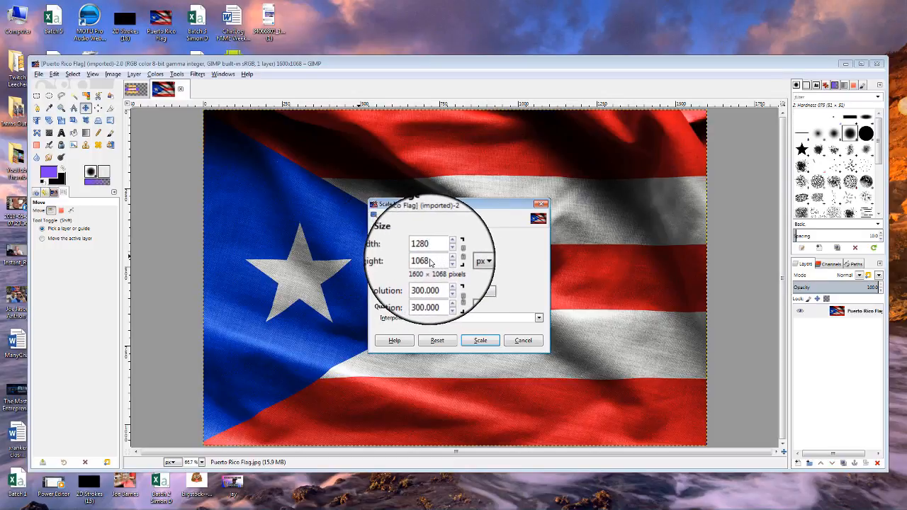
{"action": "left_click_drag", "start_coordinate": [430, 259], "coordinate": [417, 260]}
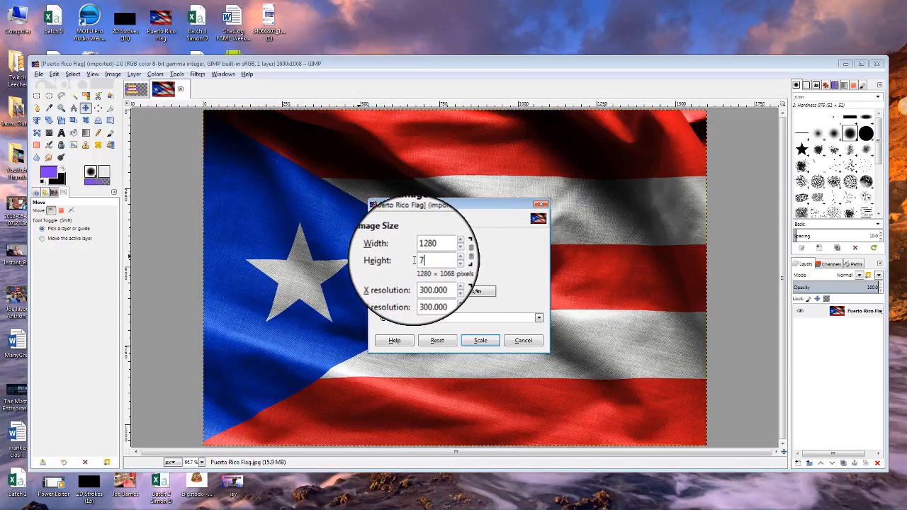
{"action": "left_click", "coordinate": [476, 341]}
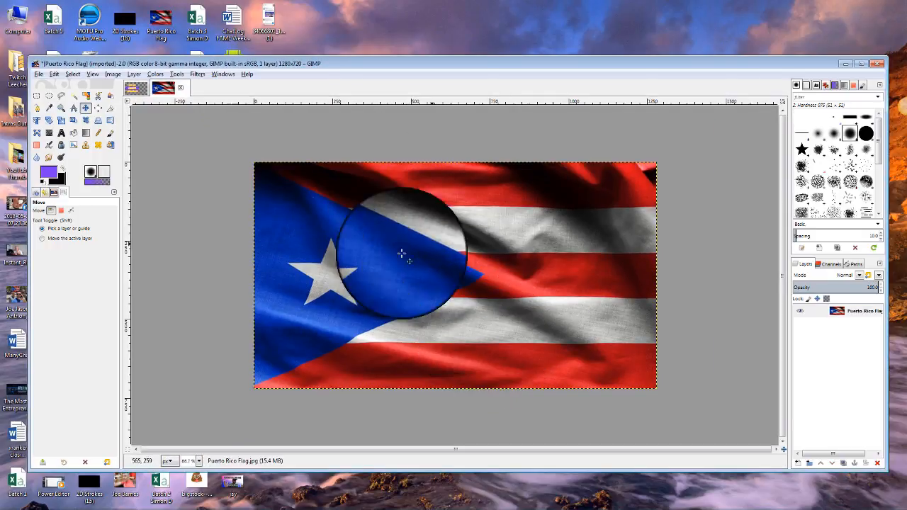
In the thumbnail, add a new Layer #1 and raise it to the top of the stack.
{"action": "left_click", "coordinate": [137, 87]}
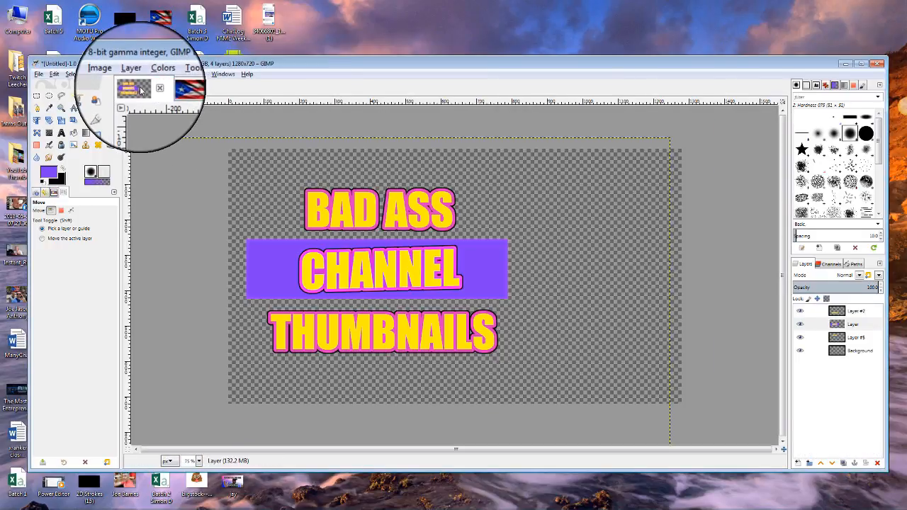
{"action": "left_click", "coordinate": [164, 87]}
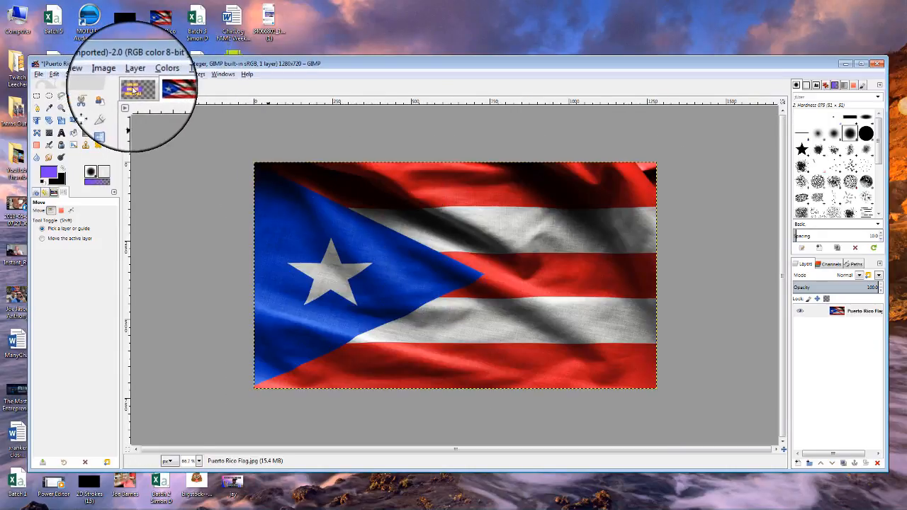
{"action": "left_click", "coordinate": [134, 88]}
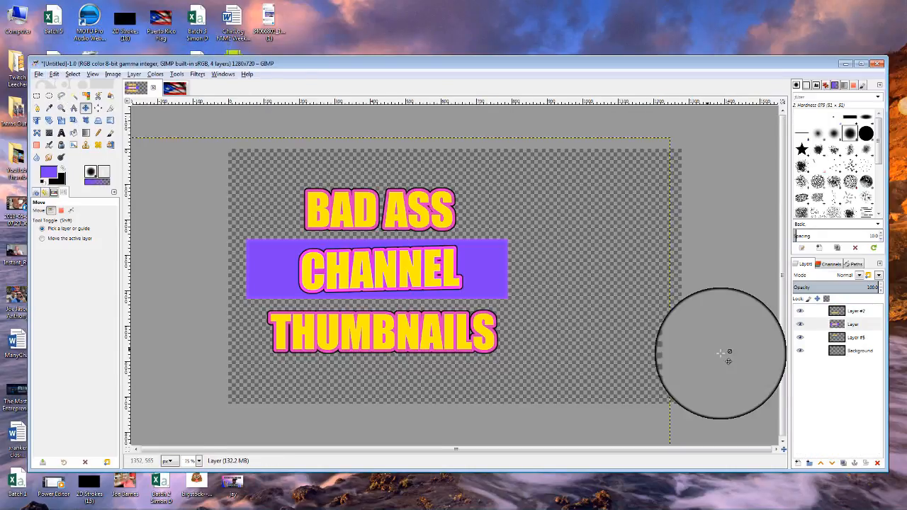
{"action": "left_click", "coordinate": [798, 464]}
{"action": "left_click", "coordinate": [830, 492]}
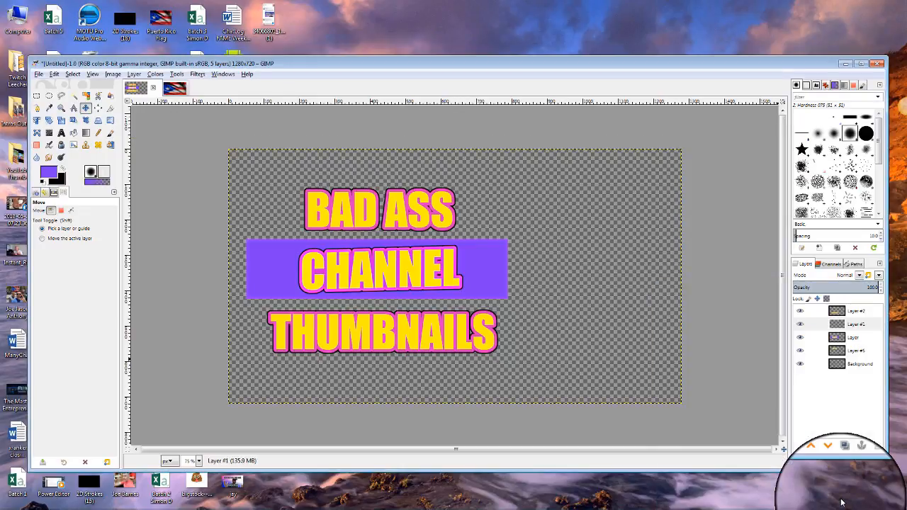
{"action": "left_click", "coordinate": [853, 324]}
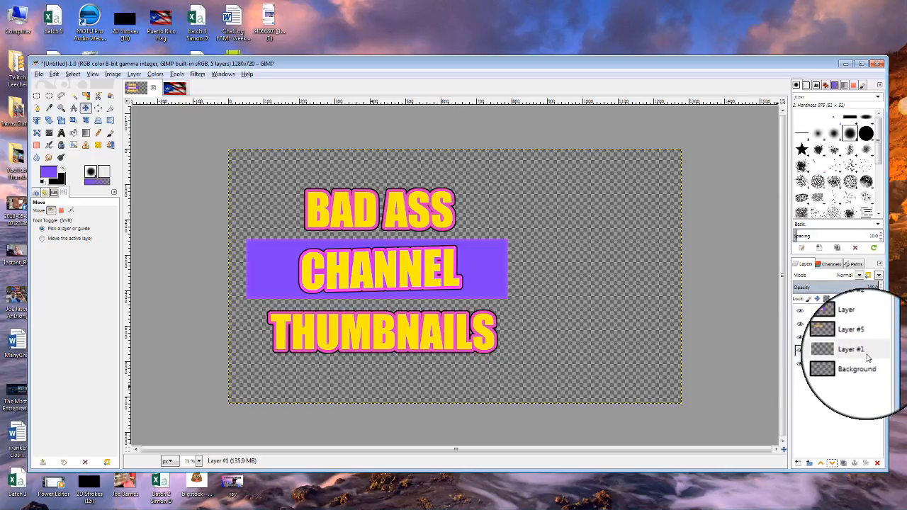
{"action": "left_click", "coordinate": [820, 464]}
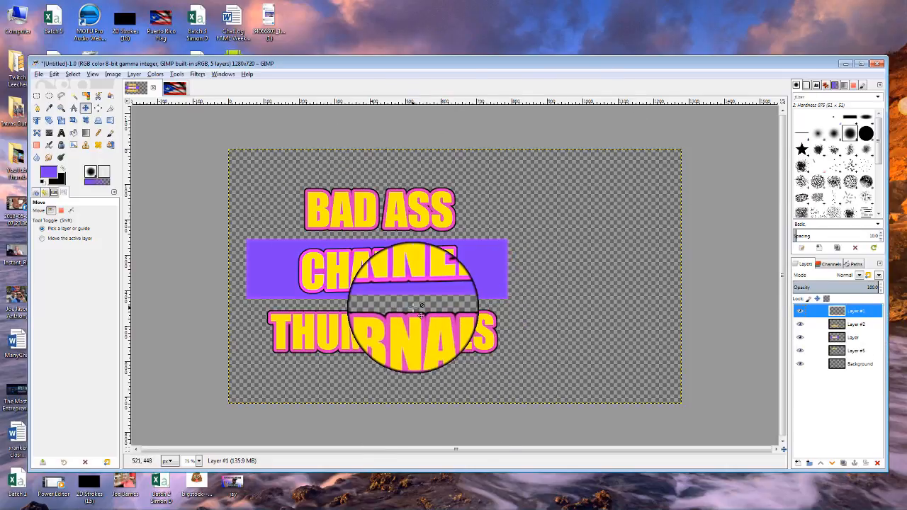
Copy the scaled flag and paste it onto Layer #1 in the thumbnail.
{"action": "left_click", "coordinate": [163, 87]}
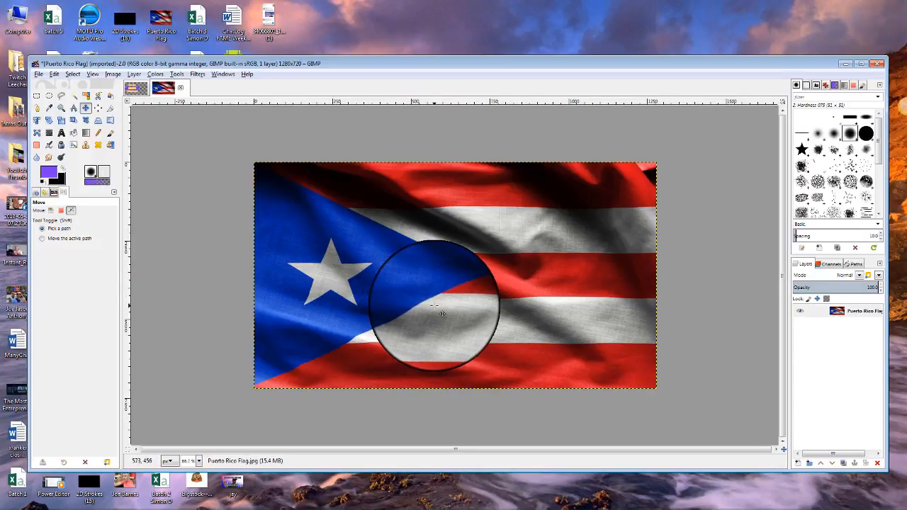
{"action": "left_click", "coordinate": [135, 87]}
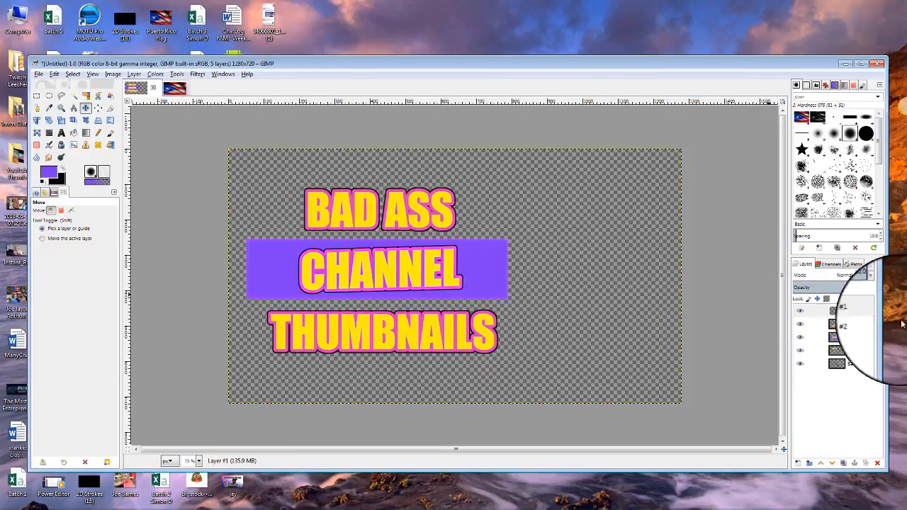
{"action": "left_click", "coordinate": [854, 311]}
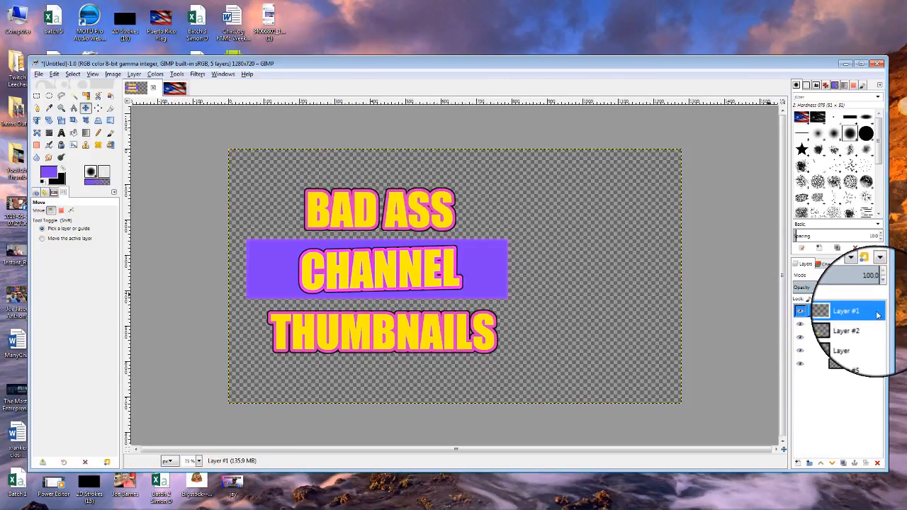
{"action": "right_click", "coordinate": [556, 234]}
{"action": "mouse_move", "coordinate": [573, 255]}
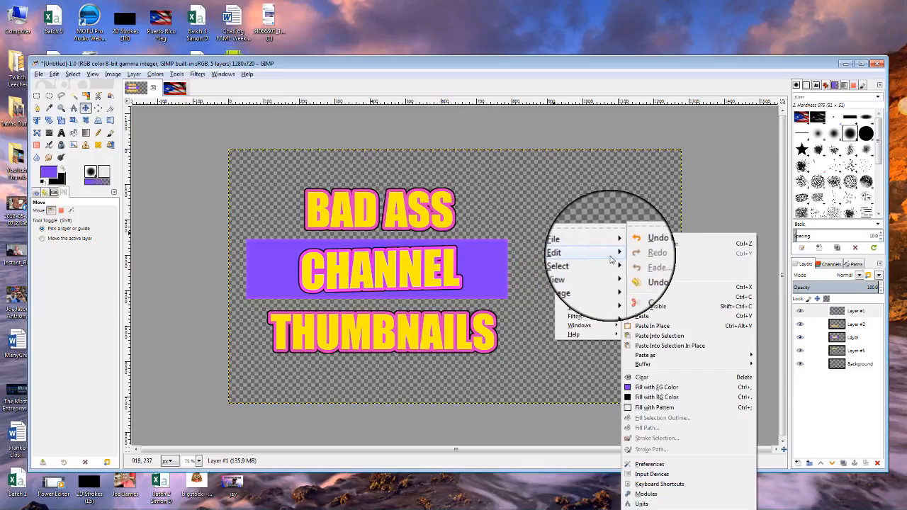
{"action": "left_click", "coordinate": [653, 316]}
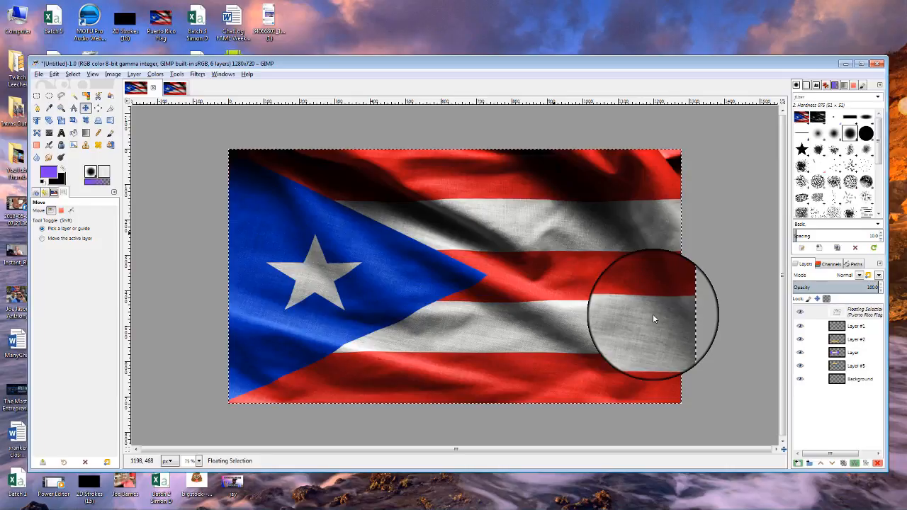
Anchor the pasted flag and lower its layer three times, beneath all the text layers.
{"action": "right_click", "coordinate": [857, 317]}
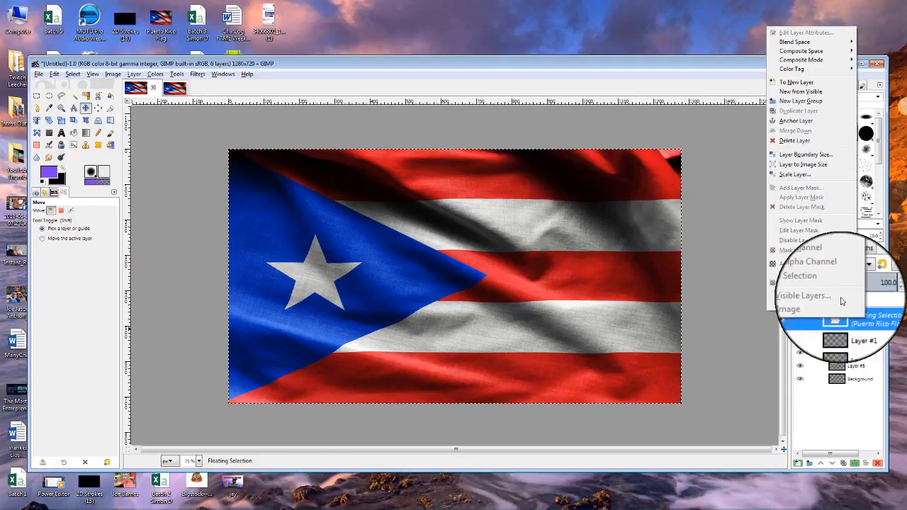
{"action": "left_click", "coordinate": [808, 126]}
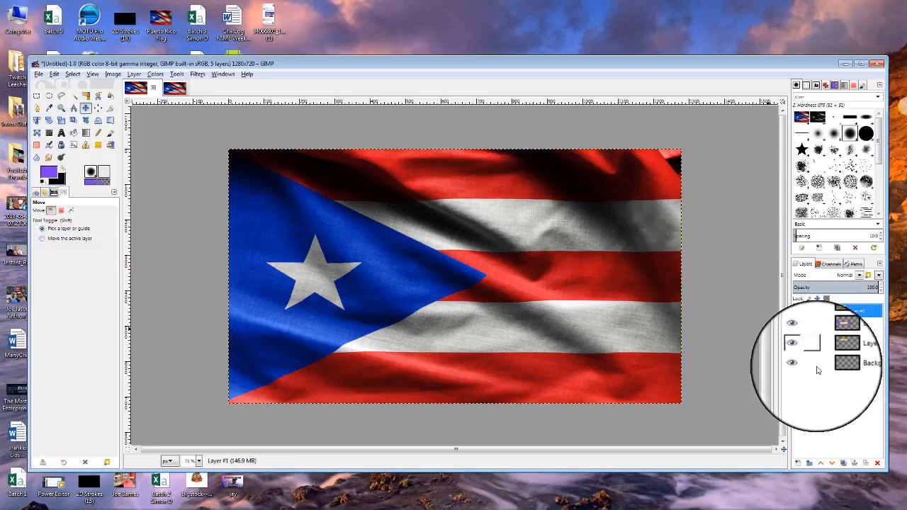
{"action": "left_click", "coordinate": [832, 462]}
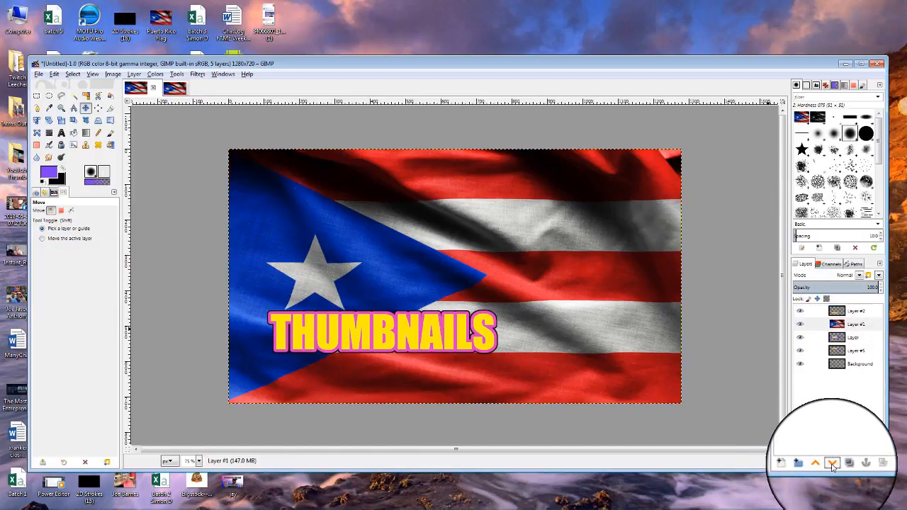
{"action": "left_click", "coordinate": [832, 463]}
{"action": "left_click", "coordinate": [832, 463]}
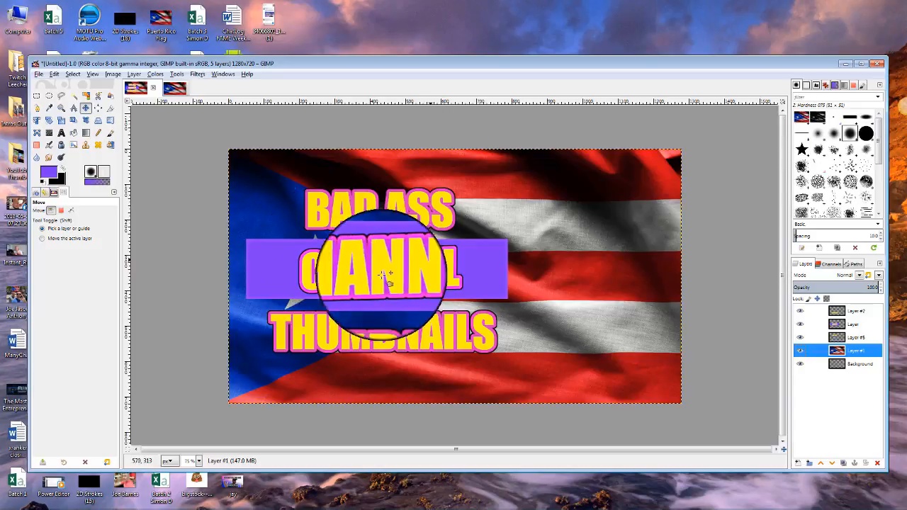
Hide the BAD ASS, CHANNEL and THUMBNAILS layers so only the flag shows.
{"action": "left_click", "coordinate": [800, 337]}
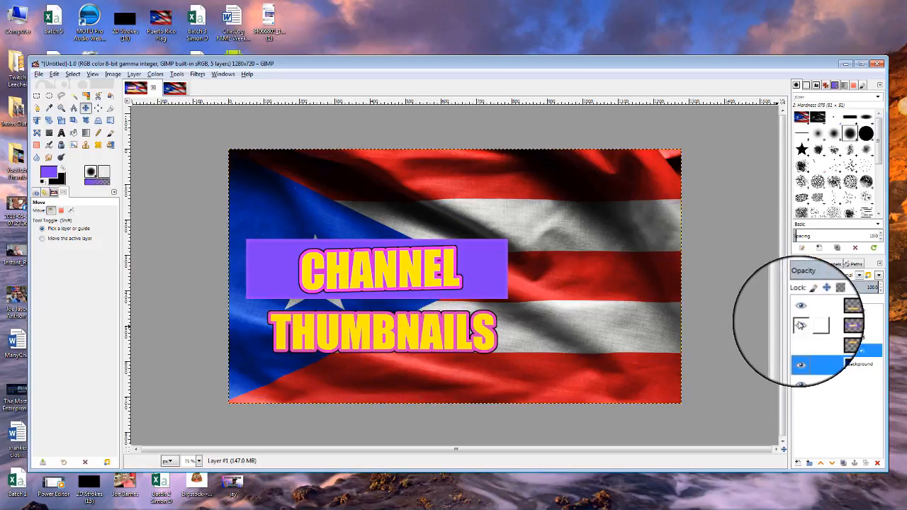
{"action": "left_click", "coordinate": [799, 323]}
{"action": "left_click", "coordinate": [800, 310]}
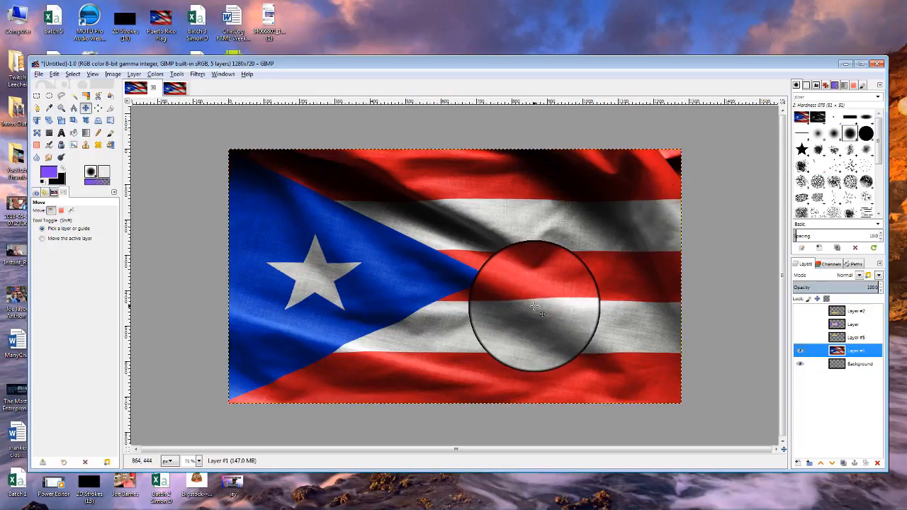
{"action": "left_click", "coordinate": [800, 338]}
{"action": "left_click", "coordinate": [800, 324]}
{"action": "left_click", "coordinate": [800, 311]}
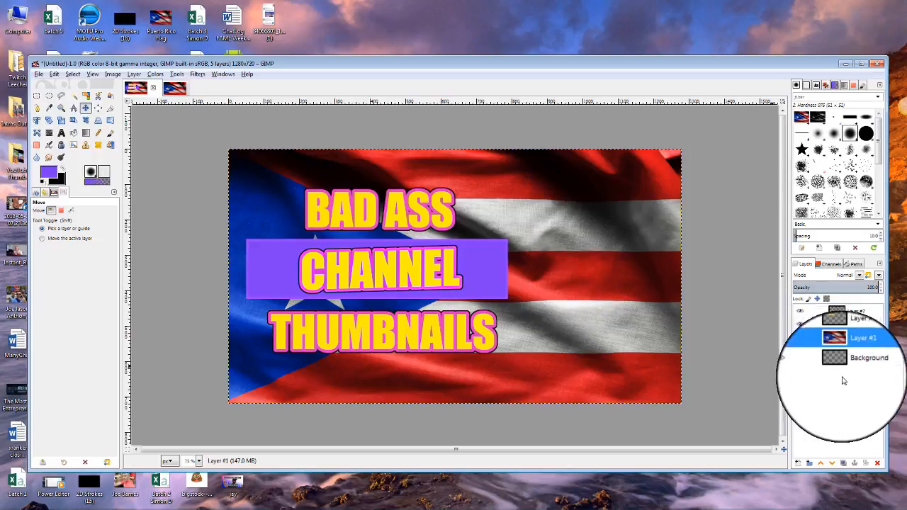
{"action": "left_click", "coordinate": [800, 323]}
{"action": "left_click", "coordinate": [800, 310]}
{"action": "left_click", "coordinate": [800, 311]}
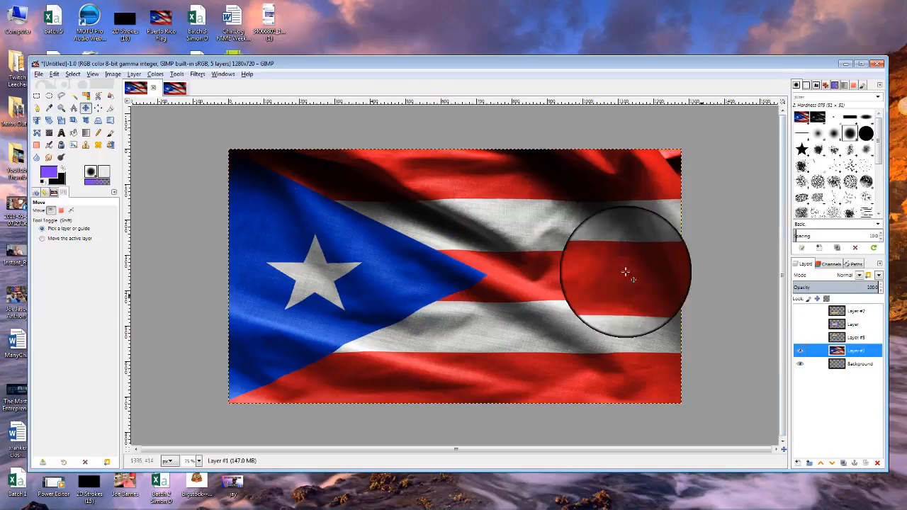
Apply a heavy Gaussian Blur, size around 20, to the flag layer.
{"action": "left_click", "coordinate": [195, 78]}
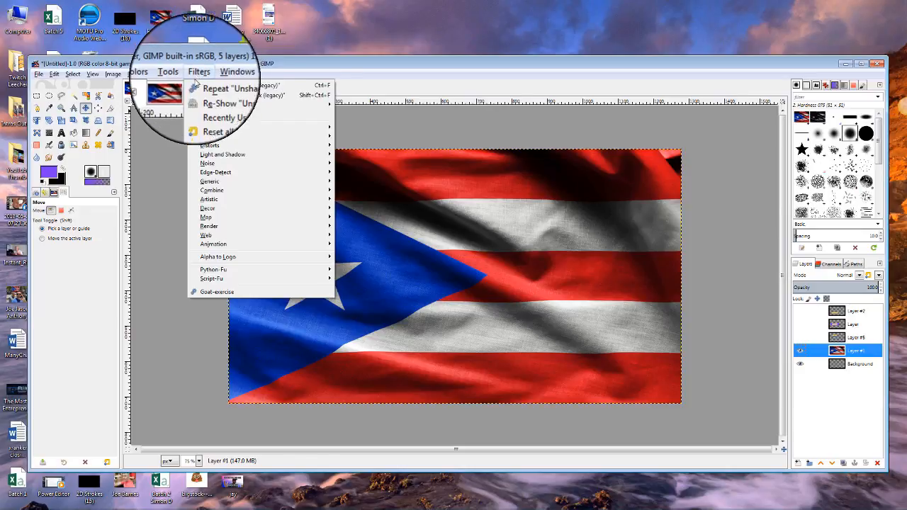
{"action": "mouse_move", "coordinate": [258, 128]}
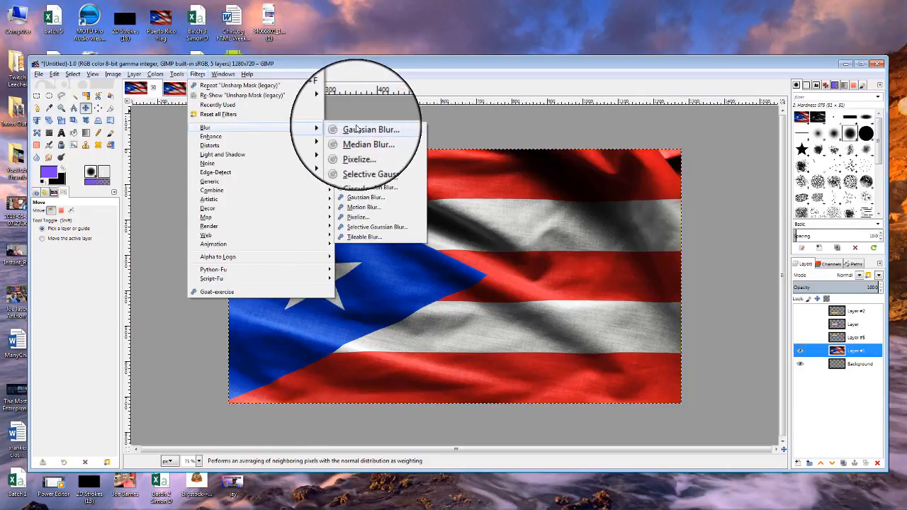
{"action": "left_click", "coordinate": [360, 128]}
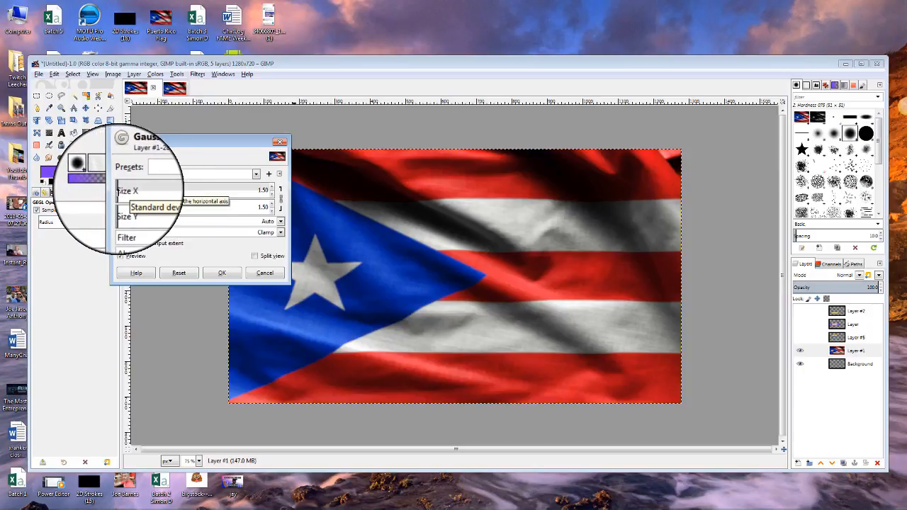
{"action": "left_click", "coordinate": [131, 190]}
{"action": "left_click_drag", "start_coordinate": [133, 190], "coordinate": [146, 191]}
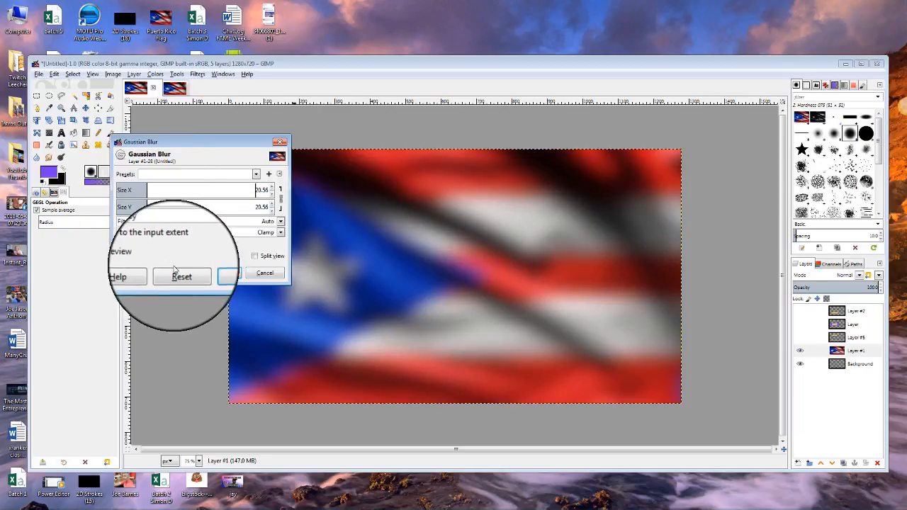
{"action": "left_click", "coordinate": [222, 272]}
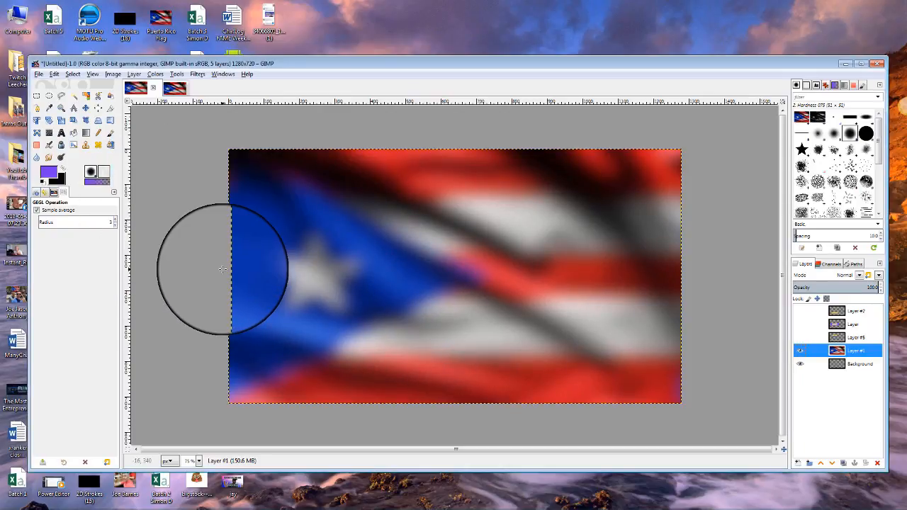
Make the BAD ASS, CHANNEL and THUMBNAILS layers visible again over the blurred flag.
{"action": "left_click", "coordinate": [800, 337]}
{"action": "left_click", "coordinate": [800, 324]}
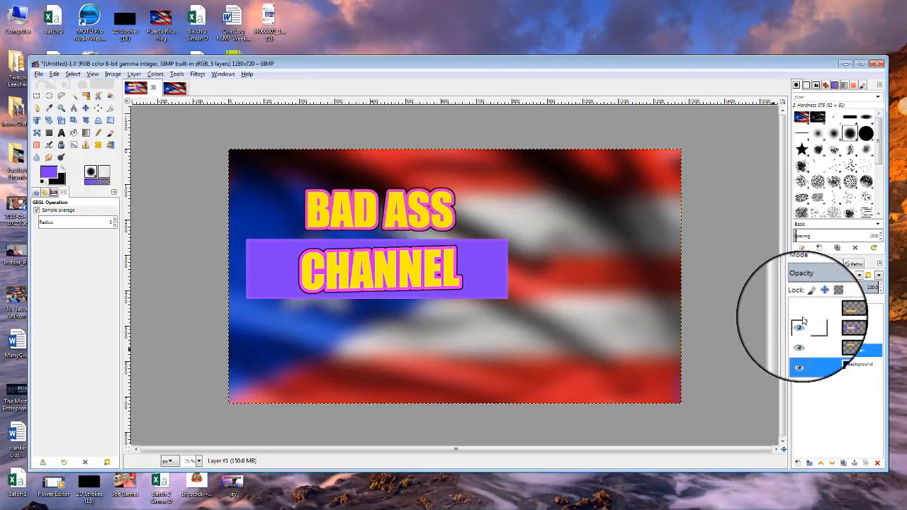
{"action": "left_click", "coordinate": [800, 310]}
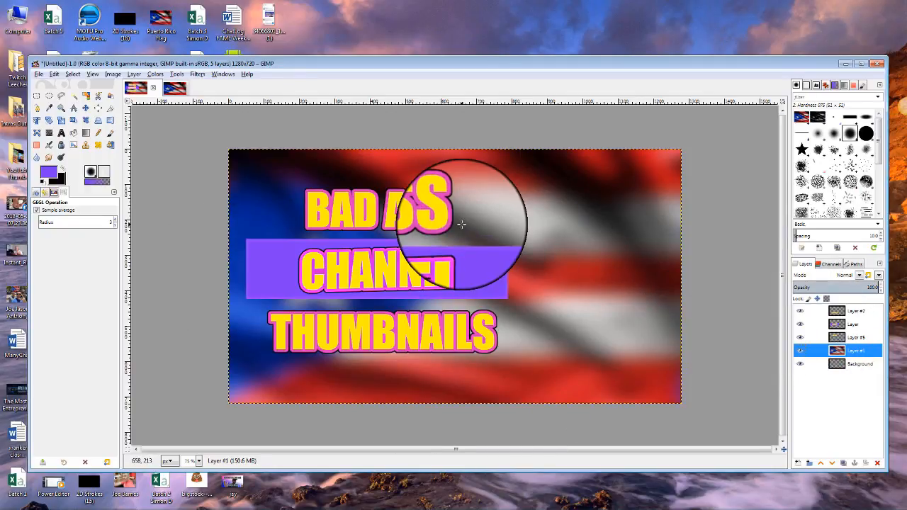
{"action": "left_click", "coordinate": [370, 212]}
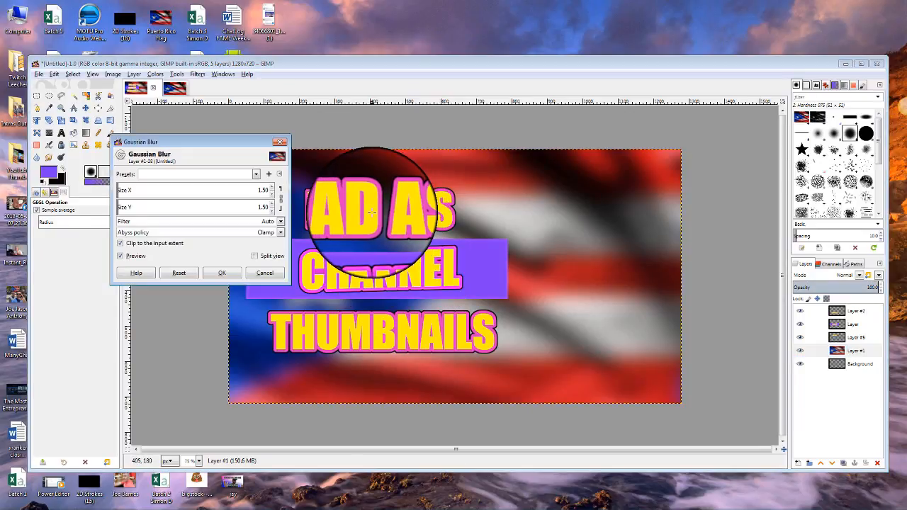
{"action": "left_click", "coordinate": [282, 142]}
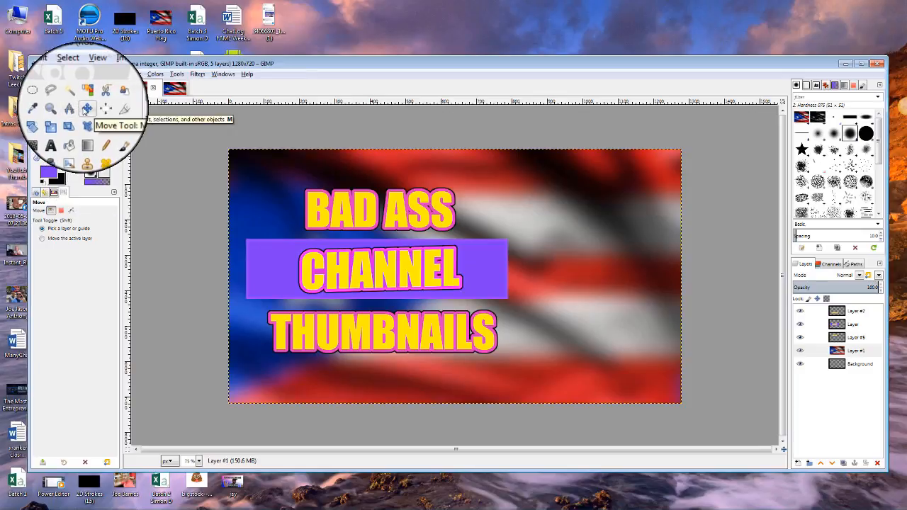
Shift BAD ASS slightly left, then nudge the CHANNEL bar and THUMBNAILS up and left.
{"action": "left_click", "coordinate": [367, 218]}
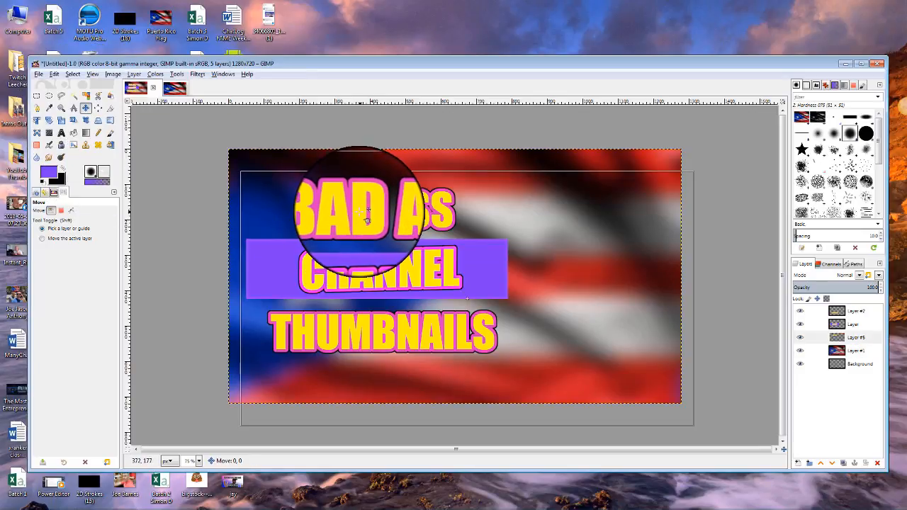
{"action": "left_click_drag", "start_coordinate": [367, 218], "coordinate": [361, 221]}
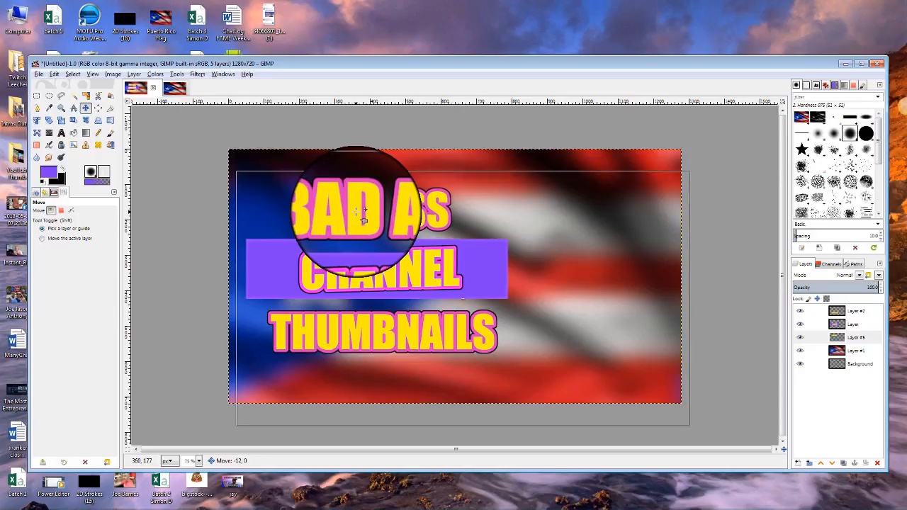
{"action": "left_click", "coordinate": [364, 262]}
{"action": "left_click_drag", "start_coordinate": [363, 260], "coordinate": [366, 323]}
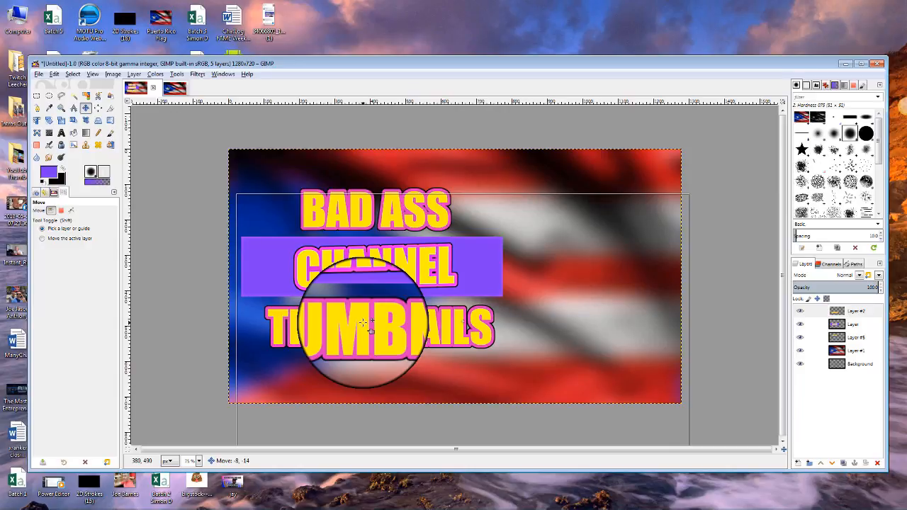
{"action": "left_click_drag", "start_coordinate": [362, 323], "coordinate": [362, 323]}
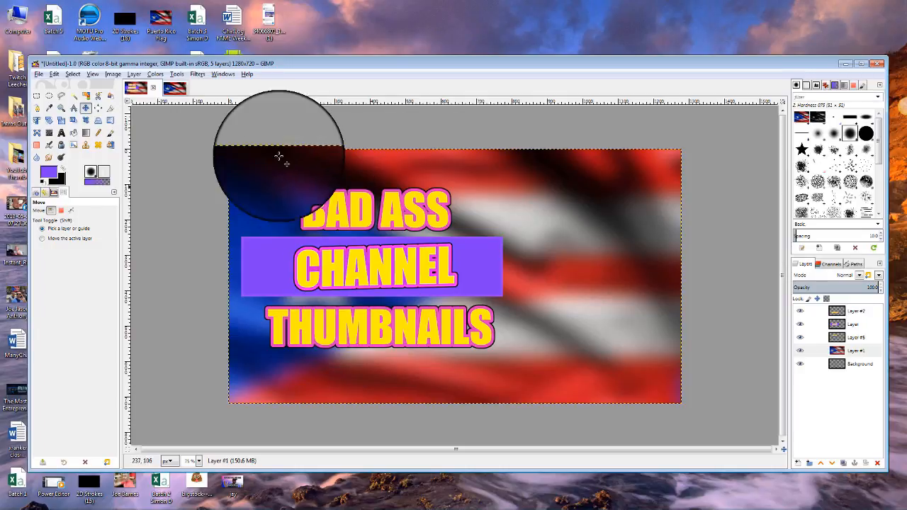
Open the 1000×1000 restaurant selfie from the Desktop, converting it to the sRGB working space.
{"action": "left_click", "coordinate": [39, 74]}
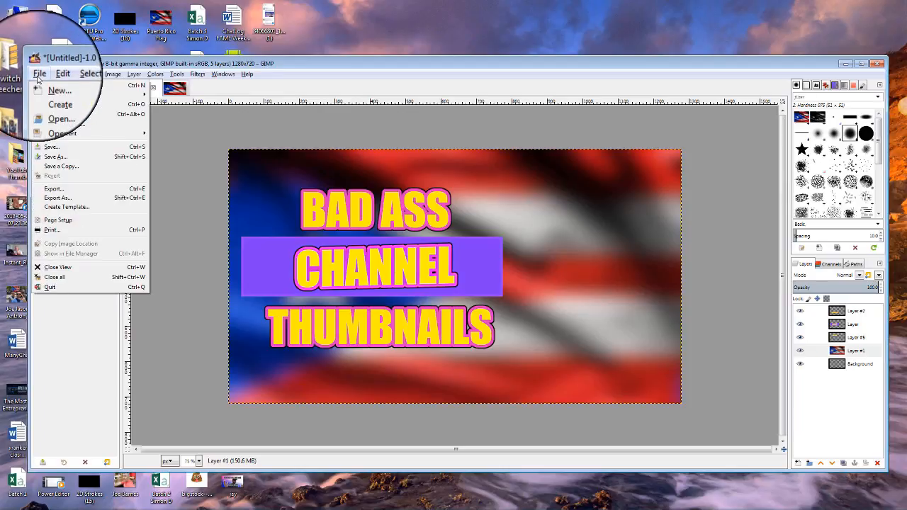
{"action": "left_click", "coordinate": [54, 106]}
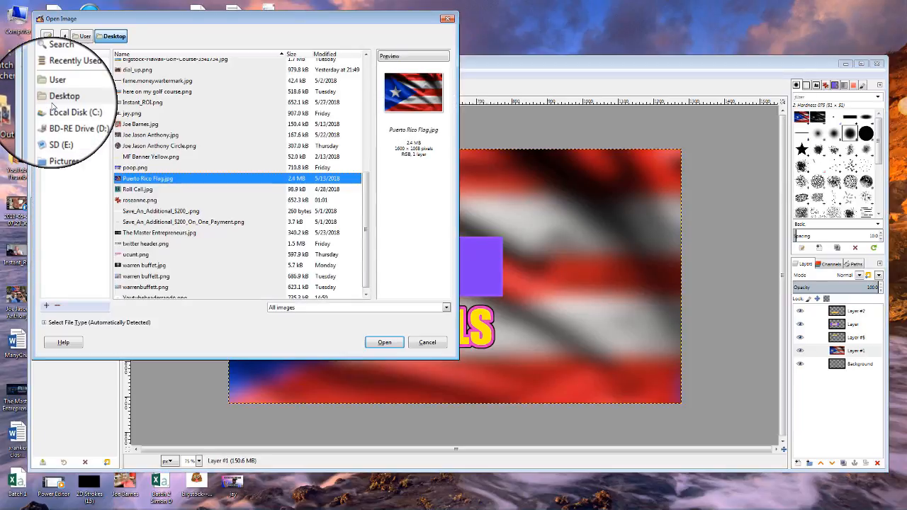
{"action": "left_click", "coordinate": [139, 125]}
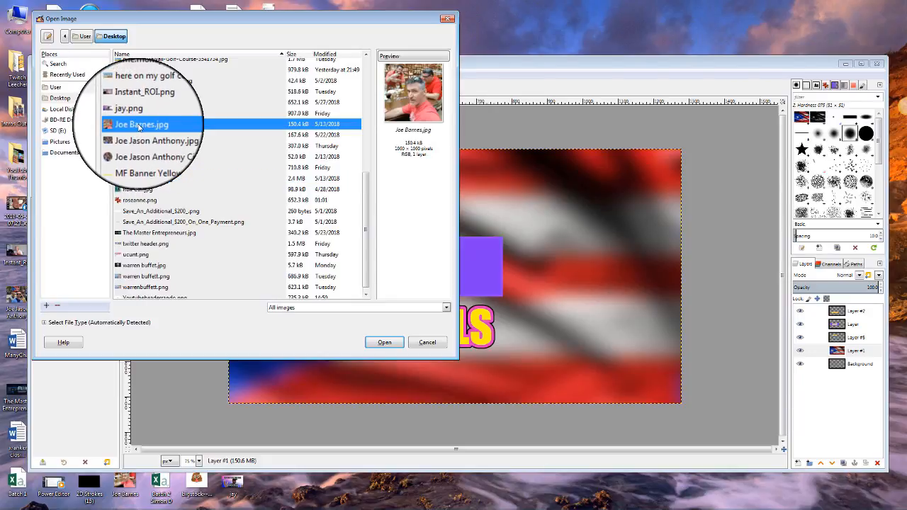
{"action": "left_click", "coordinate": [385, 344]}
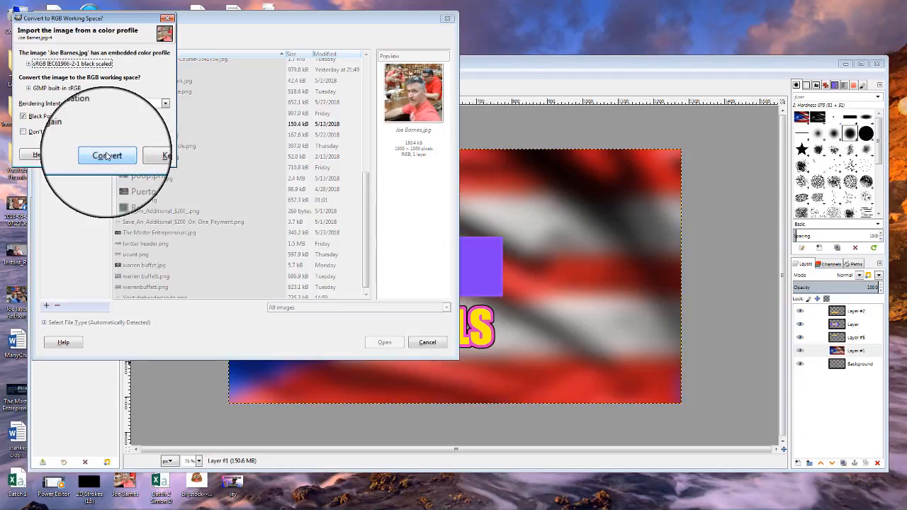
{"action": "left_click", "coordinate": [106, 155]}
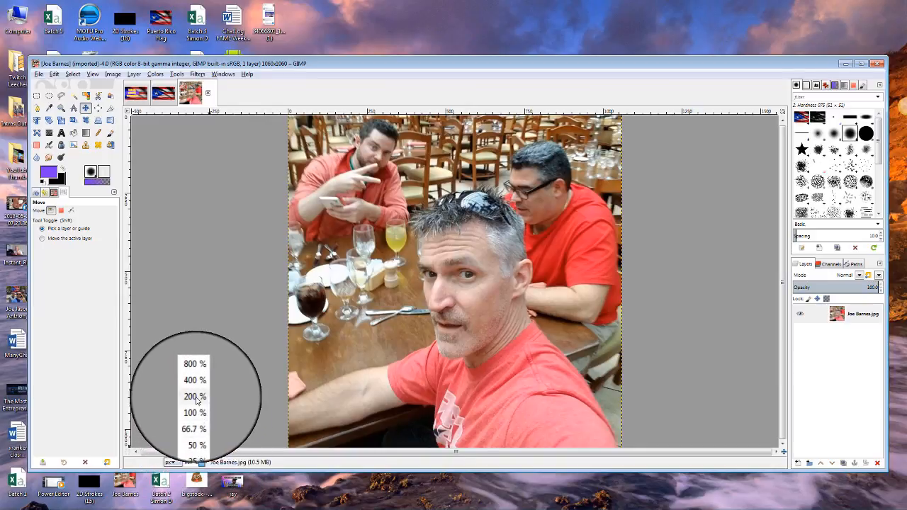
Zoom the selfie to 275% and scroll to the man's arm.
{"action": "left_click", "coordinate": [196, 399]}
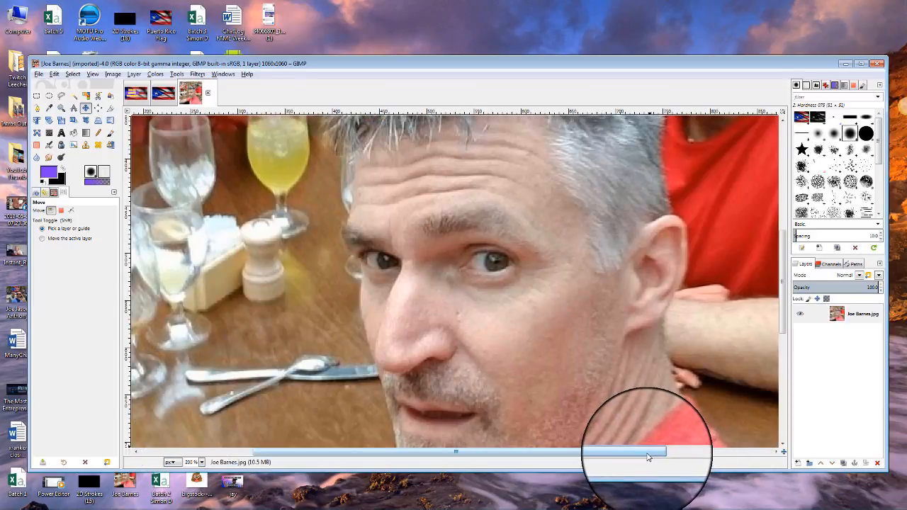
{"action": "left_click_drag", "start_coordinate": [648, 452], "coordinate": [556, 461]}
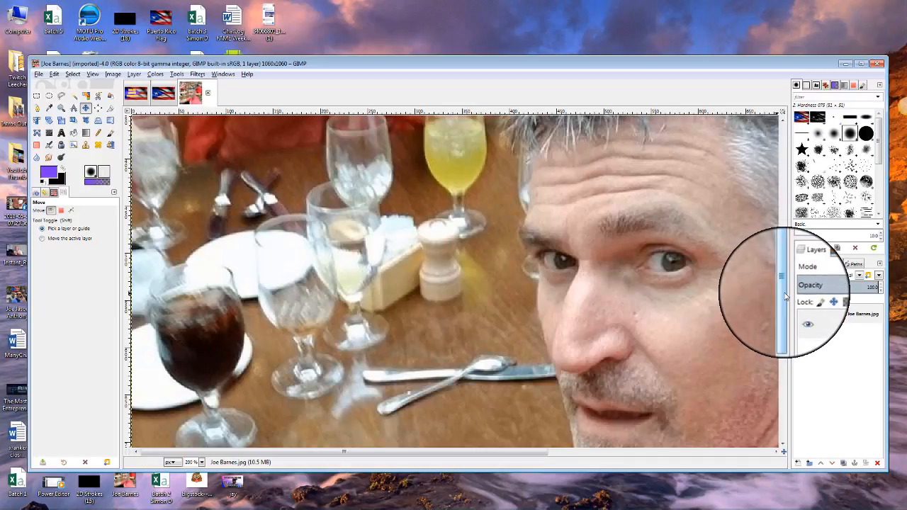
{"action": "left_click_drag", "start_coordinate": [779, 293], "coordinate": [789, 404]}
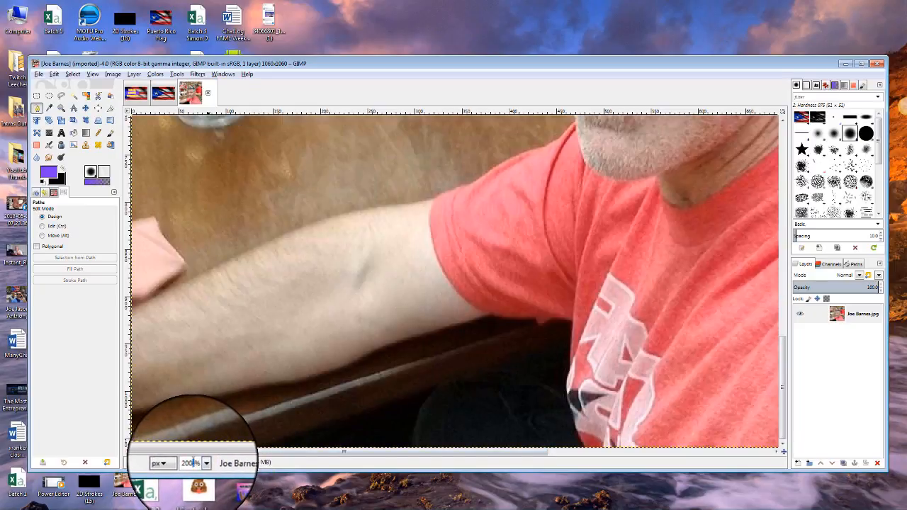
{"action": "double_click", "coordinate": [188, 462]}
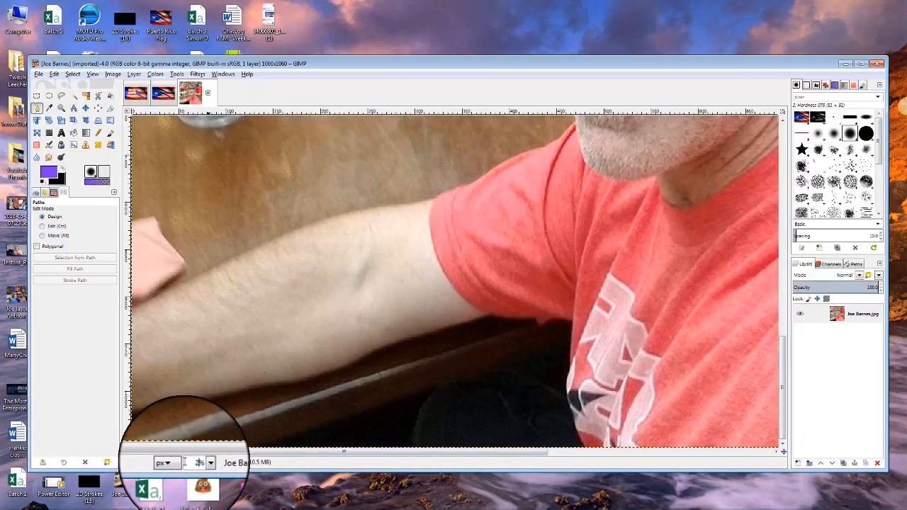
{"action": "type", "text": "275"}
{"action": "key", "text": "Return"}
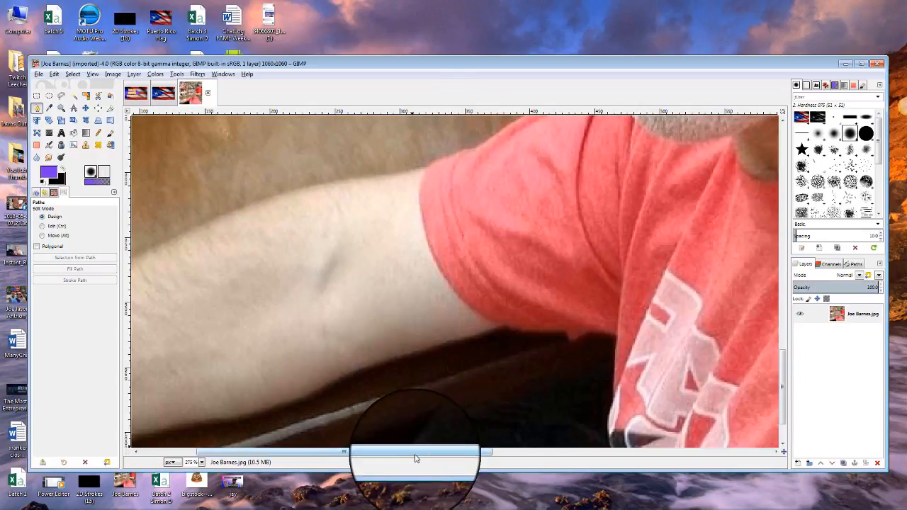
{"action": "left_click_drag", "start_coordinate": [416, 456], "coordinate": [328, 458]}
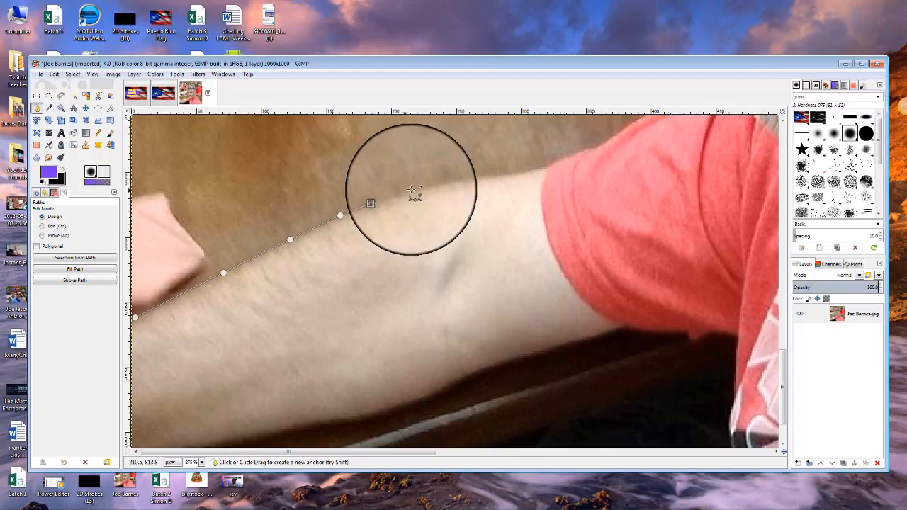
Place path anchors along the top of the man's upper arm and shoulder.
{"action": "left_click_drag", "start_coordinate": [438, 185], "coordinate": [458, 182]}
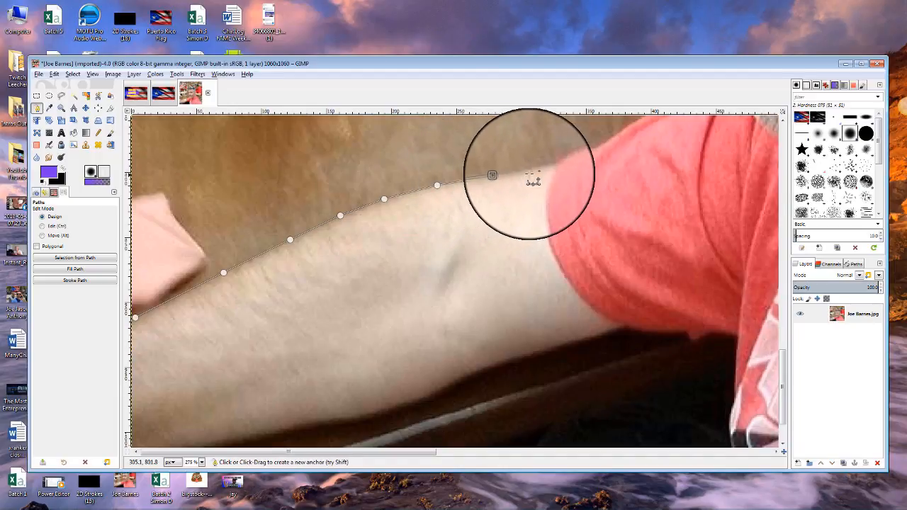
{"action": "key", "text": "ctrl+z"}
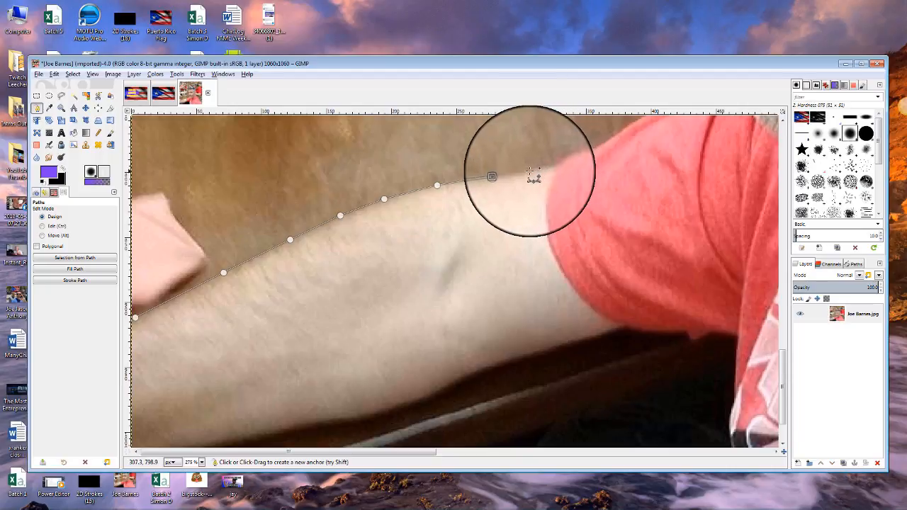
{"action": "left_click", "coordinate": [528, 172]}
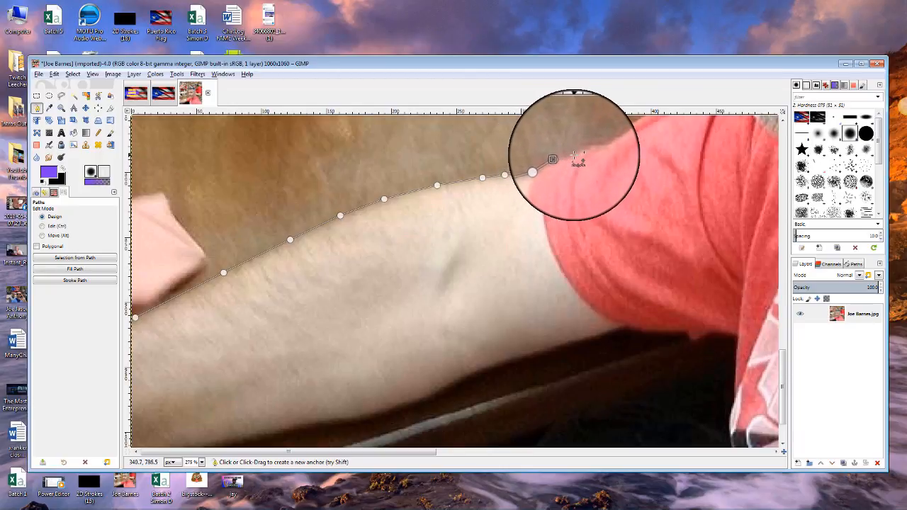
{"action": "left_click", "coordinate": [575, 155]}
{"action": "left_click", "coordinate": [587, 148]}
{"action": "left_click", "coordinate": [600, 147]}
{"action": "left_click", "coordinate": [613, 136]}
Continue the path toward the chin and up the jaw and cheek.
{"action": "left_click_drag", "start_coordinate": [412, 452], "coordinate": [515, 452]}
{"action": "mouse_move", "coordinate": [781, 390]}
{"action": "left_mouse_down"}
{"action": "mouse_move", "coordinate": [774, 326]}
{"action": "mouse_move", "coordinate": [781, 241]}
{"action": "left_mouse_up"}
{"action": "left_click", "coordinate": [417, 406]}
{"action": "left_click", "coordinate": [519, 303]}
{"action": "left_click", "coordinate": [495, 221]}
{"action": "left_click", "coordinate": [485, 191]}
{"action": "left_click", "coordinate": [481, 172]}
{"action": "left_click", "coordinate": [475, 154]}
Trace the path beside the eye, over the brow and forehead to the hairline.
{"action": "left_click", "coordinate": [479, 317]}
{"action": "left_click", "coordinate": [474, 302]}
{"action": "left_click", "coordinate": [467, 294]}
{"action": "left_click", "coordinate": [457, 280]}
{"action": "left_click", "coordinate": [448, 254]}
{"action": "left_click", "coordinate": [457, 235]}
{"action": "left_click", "coordinate": [462, 210]}
{"action": "left_click", "coordinate": [460, 193]}
{"action": "left_click", "coordinate": [469, 161]}
{"action": "left_click", "coordinate": [462, 145]}
Add path anchors along the edge of the man's hair.
{"action": "left_click", "coordinate": [447, 305]}
{"action": "left_click", "coordinate": [440, 303]}
{"action": "left_click", "coordinate": [435, 295]}
{"action": "left_click", "coordinate": [429, 289]}
{"action": "left_click", "coordinate": [422, 280]}
{"action": "left_click", "coordinate": [420, 260]}
{"action": "left_click", "coordinate": [411, 241]}
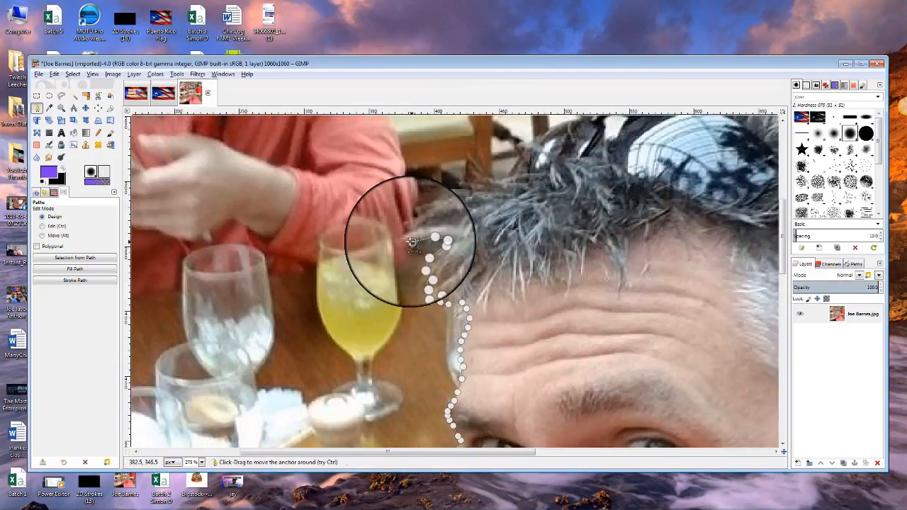
Add path anchors along the top of the hair and the sunglasses.
{"action": "left_click", "coordinate": [463, 189]}
{"action": "left_click", "coordinate": [472, 189]}
{"action": "left_click", "coordinate": [469, 181]}
{"action": "left_click", "coordinate": [473, 175]}
{"action": "left_click", "coordinate": [486, 175]}
{"action": "left_click", "coordinate": [500, 178]}
{"action": "left_click", "coordinate": [508, 174]}
{"action": "left_click", "coordinate": [517, 167]}
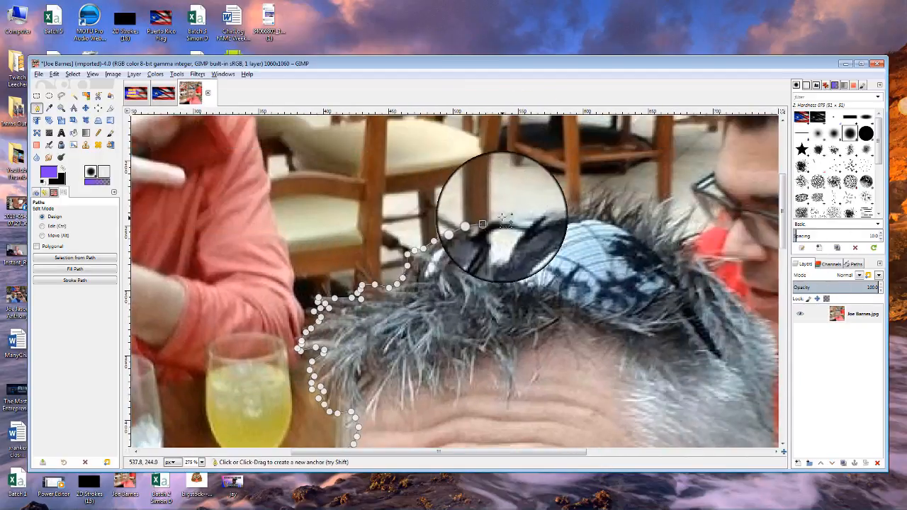
Trace the path across the top of the hair.
{"action": "left_click", "coordinate": [504, 216]}
{"action": "left_click", "coordinate": [537, 217]}
{"action": "left_click", "coordinate": [569, 211]}
{"action": "left_click", "coordinate": [601, 194]}
{"action": "left_click", "coordinate": [622, 204]}
{"action": "left_click", "coordinate": [636, 191]}
{"action": "left_click", "coordinate": [680, 213]}
{"action": "left_click", "coordinate": [693, 230]}
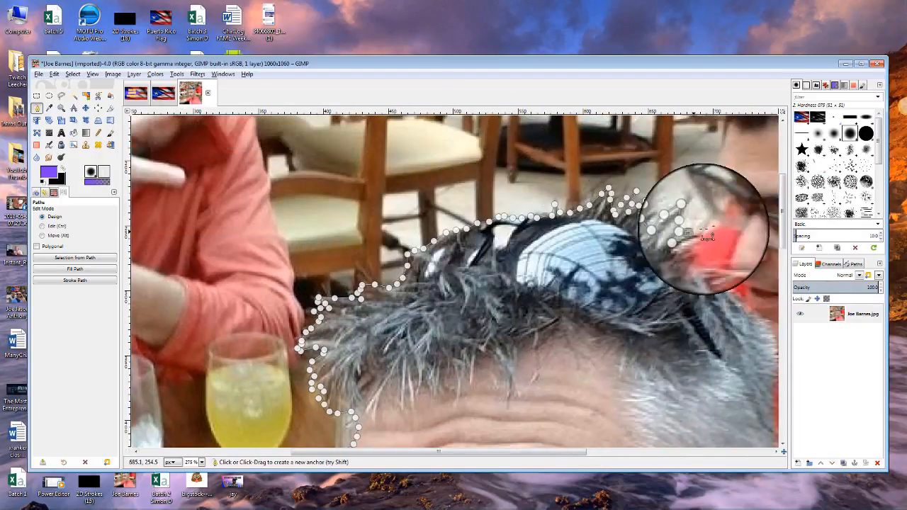
Trace the path down the side of the hair toward the ear.
{"action": "left_click", "coordinate": [682, 255]}
{"action": "left_click", "coordinate": [708, 255]}
{"action": "left_click", "coordinate": [716, 274]}
{"action": "left_click", "coordinate": [728, 290]}
{"action": "left_click_drag", "start_coordinate": [507, 452], "coordinate": [642, 452]}
{"action": "left_click_drag", "start_coordinate": [782, 213], "coordinate": [783, 238]}
{"action": "left_click", "coordinate": [480, 221]}
{"action": "left_click", "coordinate": [485, 253]}
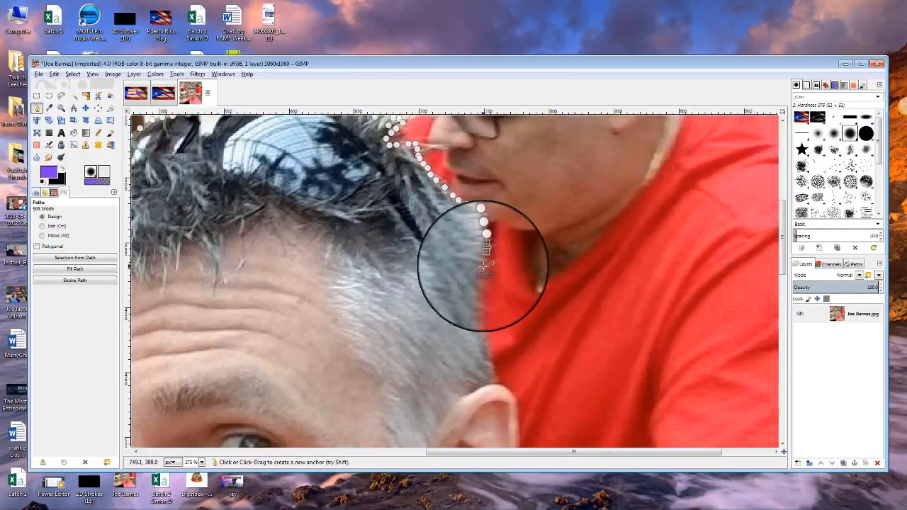
{"action": "left_click", "coordinate": [482, 273]}
{"action": "left_click", "coordinate": [481, 297]}
{"action": "left_click", "coordinate": [483, 334]}
{"action": "left_click", "coordinate": [492, 366]}
Add path anchors around the ear and down the neck.
{"action": "left_click_drag", "start_coordinate": [580, 452], "coordinate": [630, 452]}
{"action": "left_click_drag", "start_coordinate": [783, 241], "coordinate": [783, 369]}
{"action": "left_click", "coordinate": [402, 178]}
{"action": "left_click", "coordinate": [409, 205]}
{"action": "left_click", "coordinate": [407, 228]}
{"action": "left_click", "coordinate": [407, 251]}
{"action": "left_click", "coordinate": [390, 285]}
{"action": "left_click", "coordinate": [371, 320]}
{"action": "left_click", "coordinate": [379, 343]}
{"action": "left_click", "coordinate": [386, 380]}
{"action": "left_click", "coordinate": [406, 423]}
Trace the path down the red-shirted shoulder to the photo's bottom edge.
{"action": "left_click", "coordinate": [412, 180]}
{"action": "left_click", "coordinate": [429, 205]}
{"action": "left_click", "coordinate": [457, 241]}
{"action": "left_click", "coordinate": [493, 281]}
{"action": "left_click", "coordinate": [543, 329]}
{"action": "left_click", "coordinate": [591, 382]}
{"action": "left_click", "coordinate": [632, 441]}
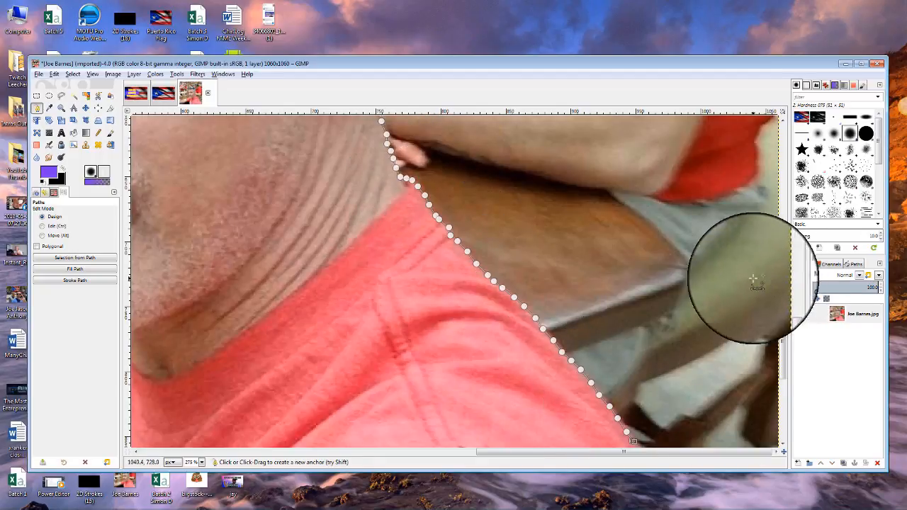
{"action": "scroll", "coordinate": [753, 279], "scroll_direction": "down", "scroll_amount": 5}
{"action": "left_click", "coordinate": [654, 219]}
{"action": "left_click", "coordinate": [736, 367]}
{"action": "left_click", "coordinate": [755, 428]}
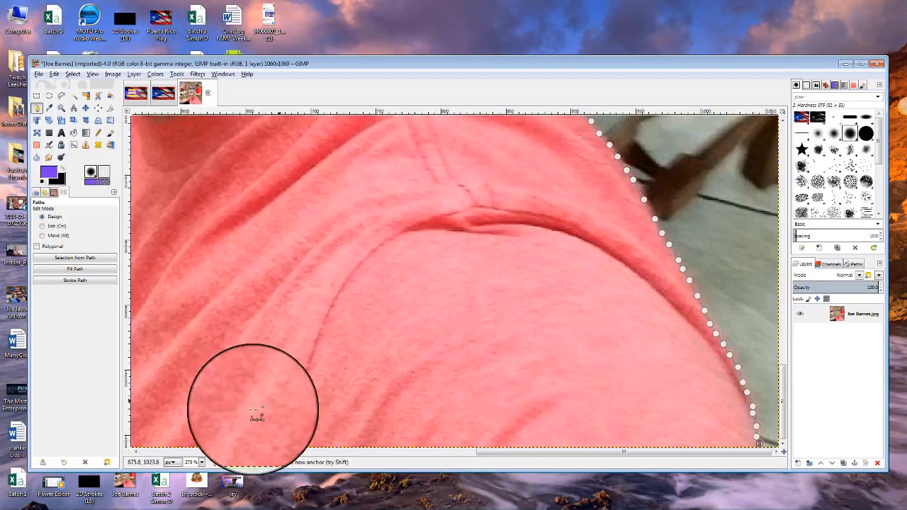
{"action": "left_click", "coordinate": [202, 464]}
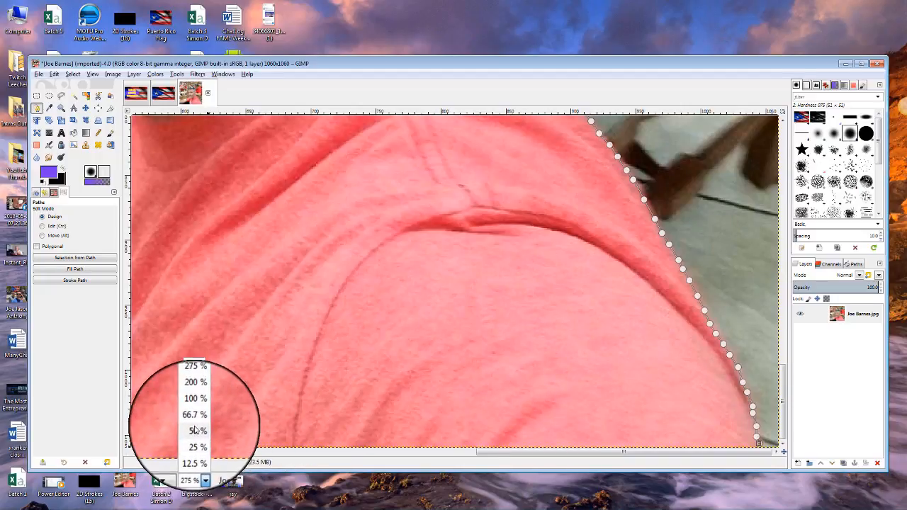
At 66.7% zoom, add three path anchors running left beneath the photo, then return to 275%.
{"action": "left_click", "coordinate": [189, 417]}
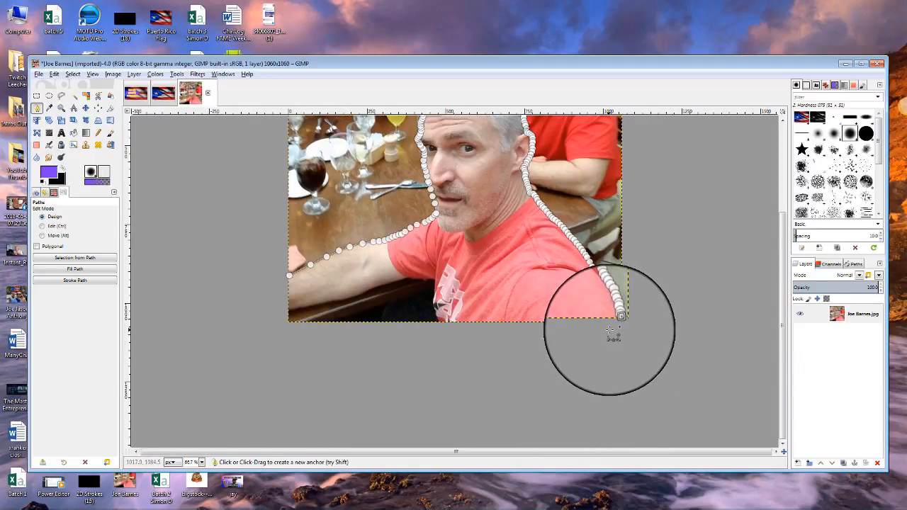
{"action": "left_click", "coordinate": [554, 340]}
{"action": "left_click", "coordinate": [475, 340]}
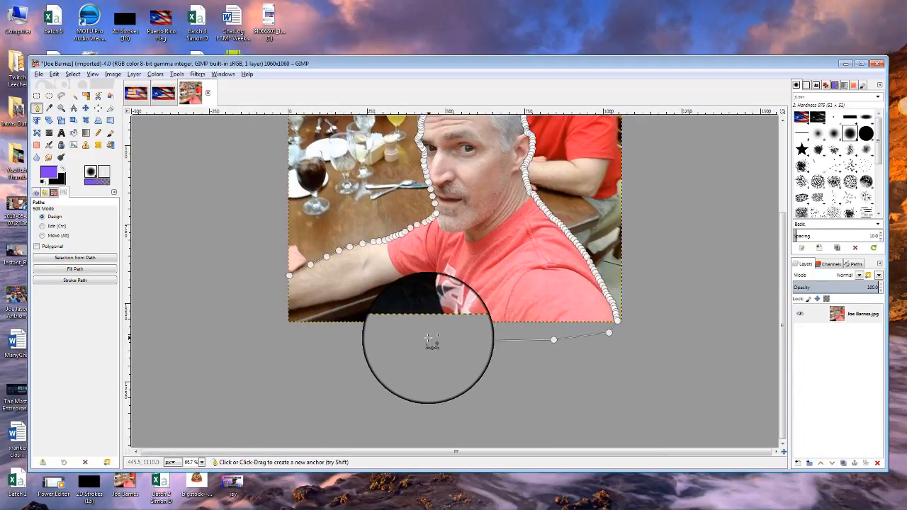
{"action": "left_click", "coordinate": [428, 338]}
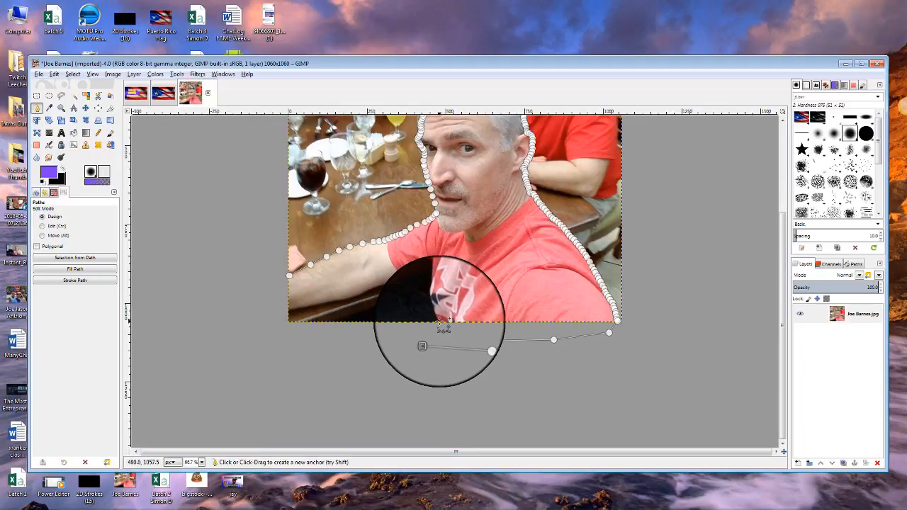
{"action": "left_click", "coordinate": [201, 462]}
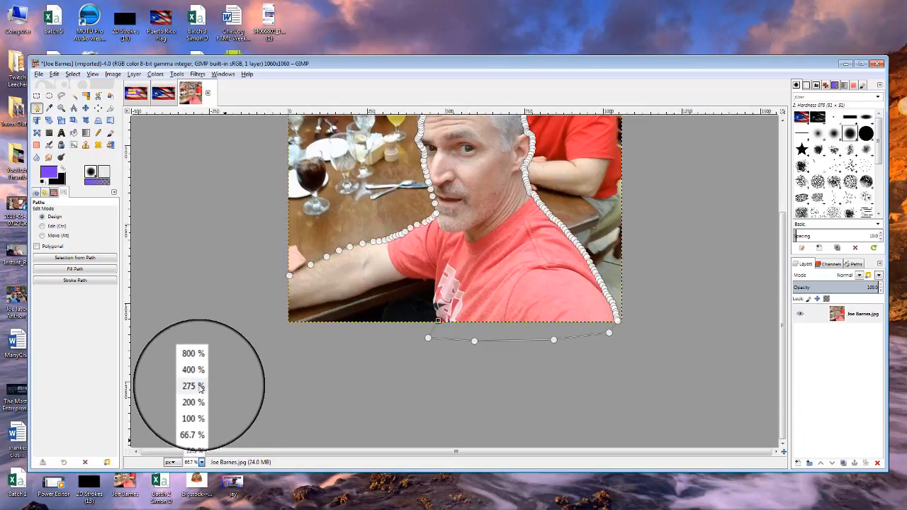
{"action": "left_click", "coordinate": [201, 387]}
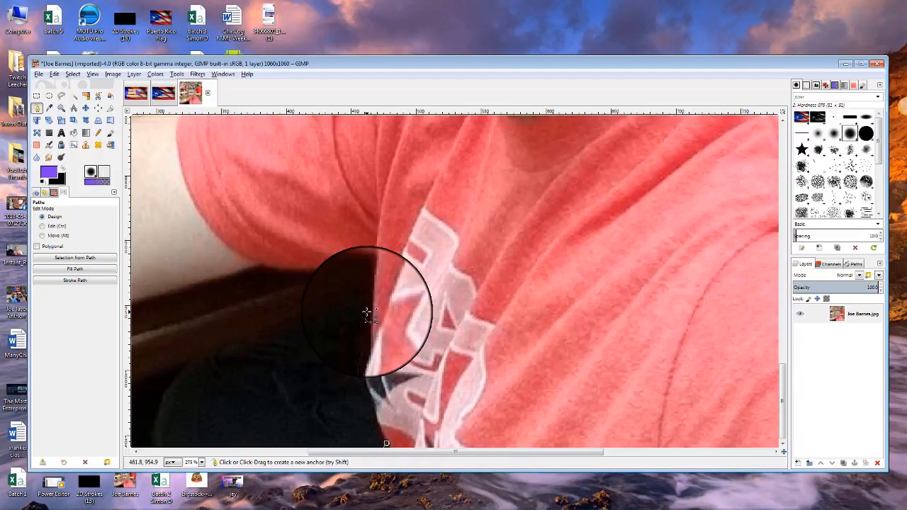
Trace the path up the shirt edge and along the sleeve.
{"action": "left_click", "coordinate": [377, 415]}
{"action": "left_click", "coordinate": [373, 396]}
{"action": "left_click", "coordinate": [367, 377]}
{"action": "left_click", "coordinate": [366, 356]}
{"action": "left_click", "coordinate": [372, 340]}
{"action": "left_click", "coordinate": [372, 320]}
{"action": "left_click", "coordinate": [372, 293]}
{"action": "left_click", "coordinate": [374, 281]}
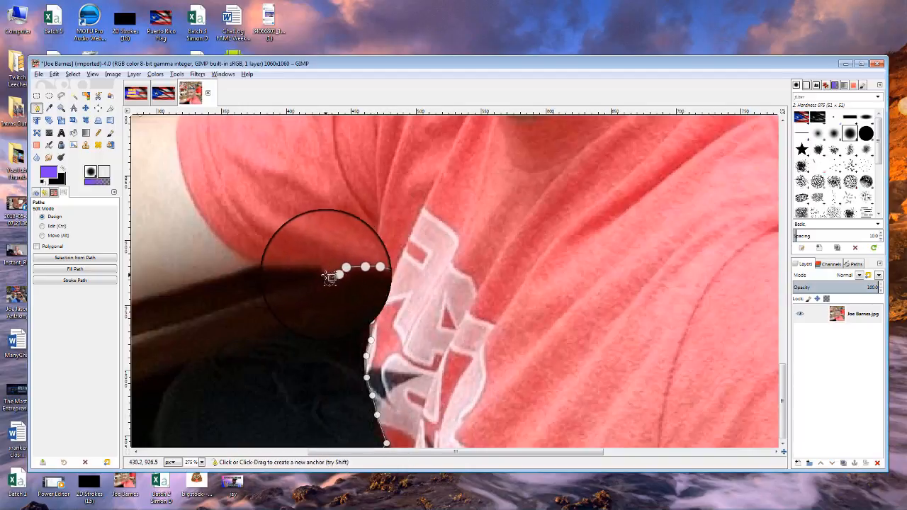
Trace the path along the underside of the man's arm.
{"action": "left_click", "coordinate": [627, 265]}
{"action": "left_click", "coordinate": [514, 296]}
{"action": "left_click", "coordinate": [433, 331]}
{"action": "left_click", "coordinate": [341, 358]}
{"action": "left_click", "coordinate": [266, 371]}
{"action": "left_click", "coordinate": [184, 388]}
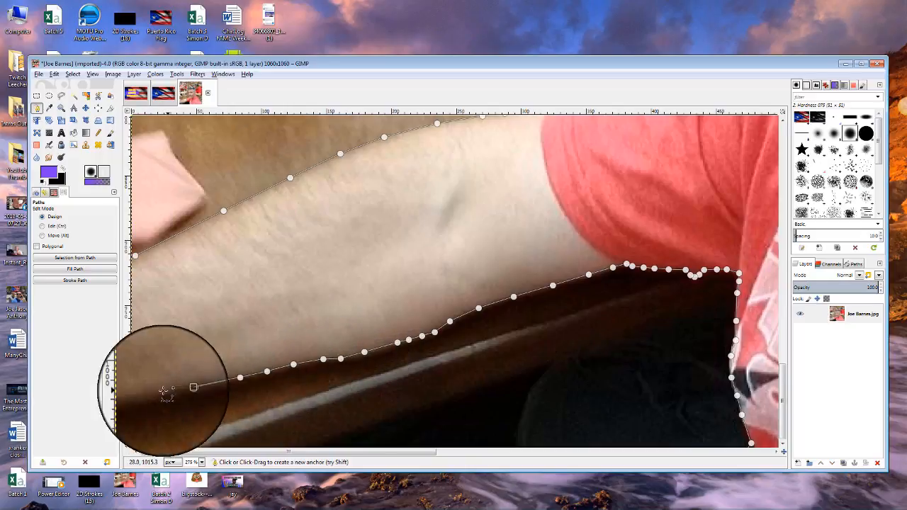
{"action": "left_click", "coordinate": [138, 397]}
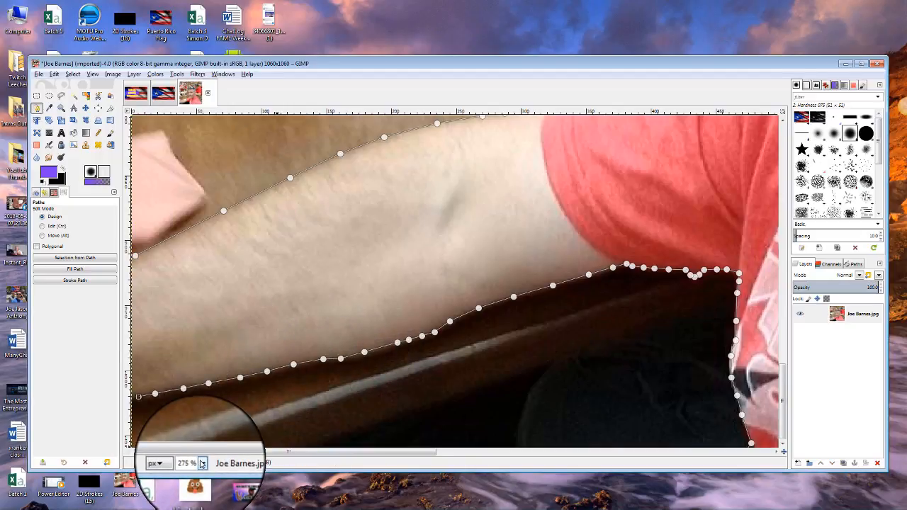
At 66.7% zoom, add two anchors past the left edge and close the path on the first anchor.
{"action": "left_click", "coordinate": [202, 463]}
{"action": "left_click", "coordinate": [190, 420]}
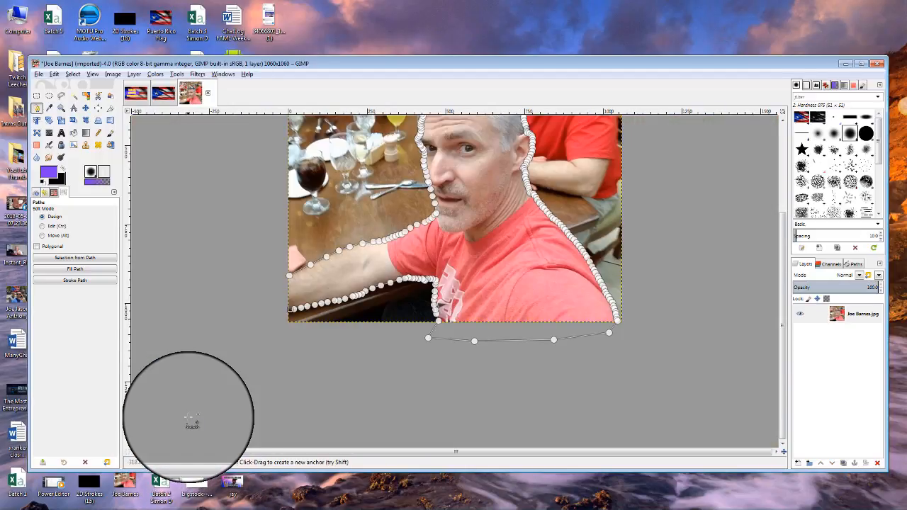
{"action": "left_click", "coordinate": [271, 304]}
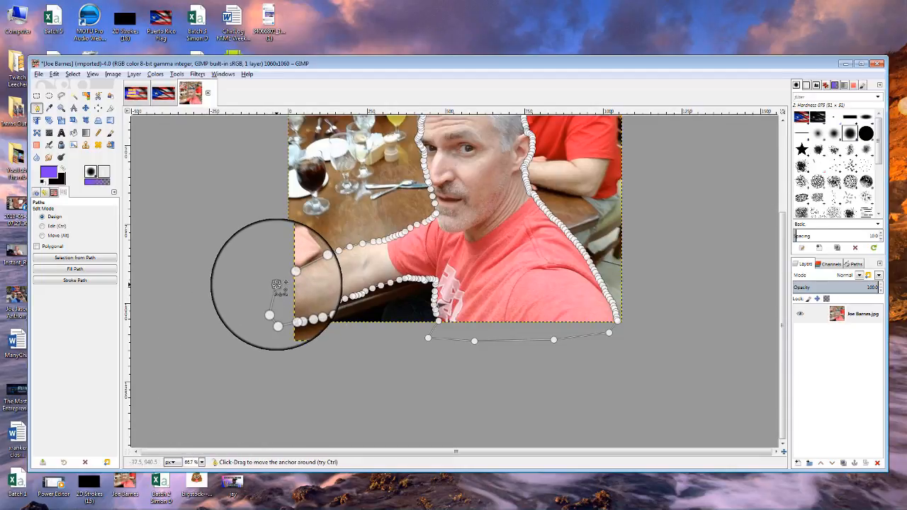
{"action": "left_click", "coordinate": [276, 284]}
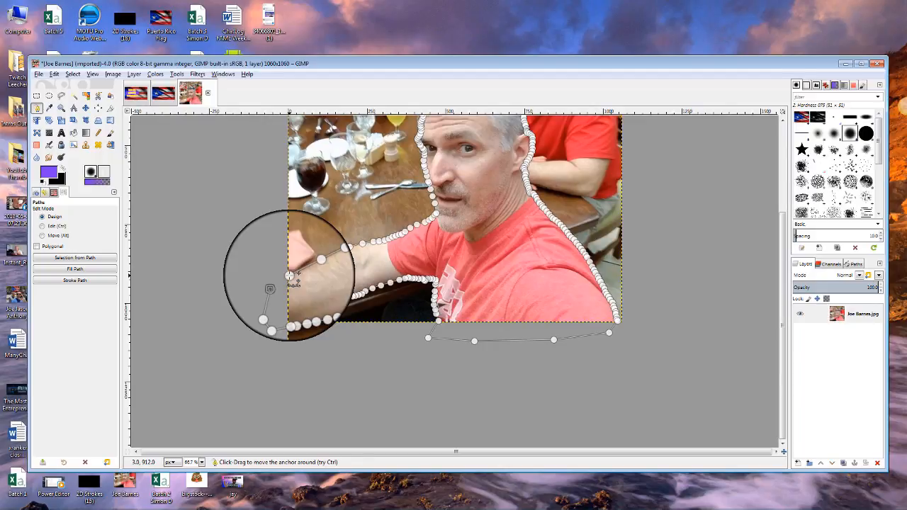
{"action": "left_click", "coordinate": [289, 275], "text": "ctrl"}
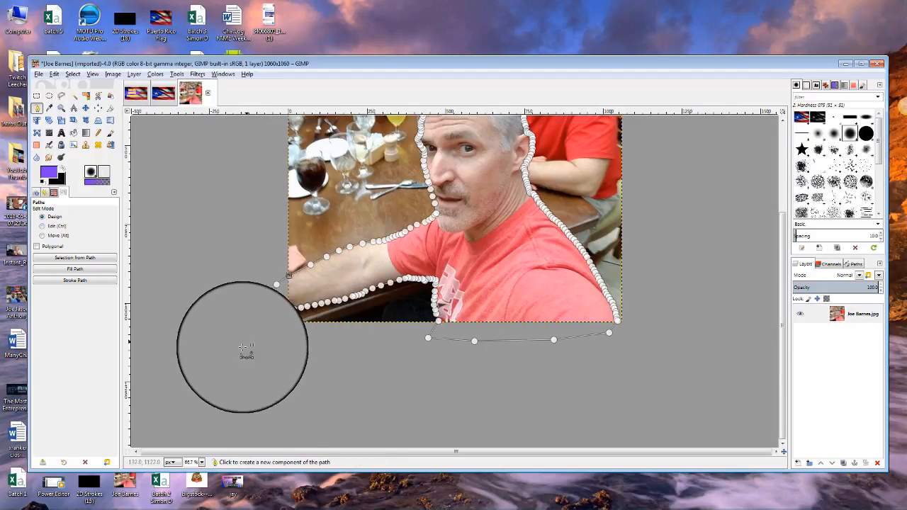
Apply Alpha to Selection on the photo layer, then make a selection from the traced path.
{"action": "right_click", "coordinate": [863, 315]}
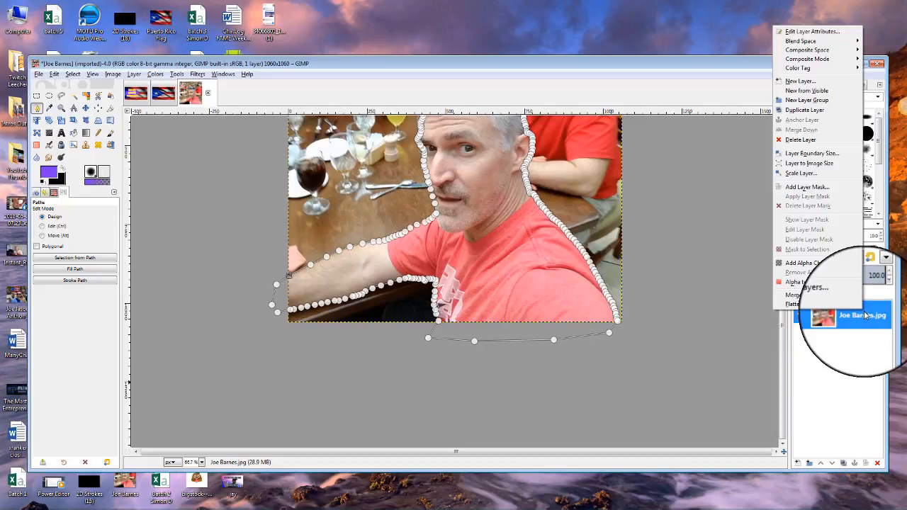
{"action": "left_click", "coordinate": [829, 283]}
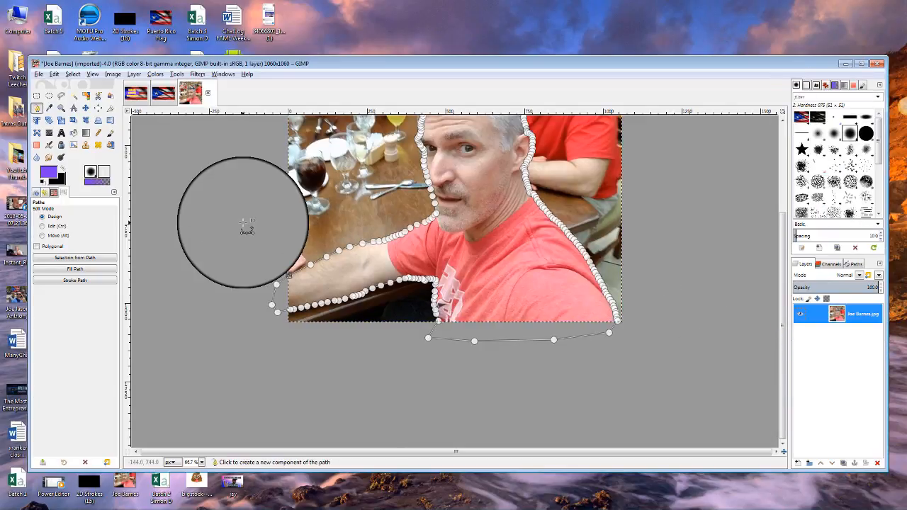
{"action": "left_click", "coordinate": [80, 258]}
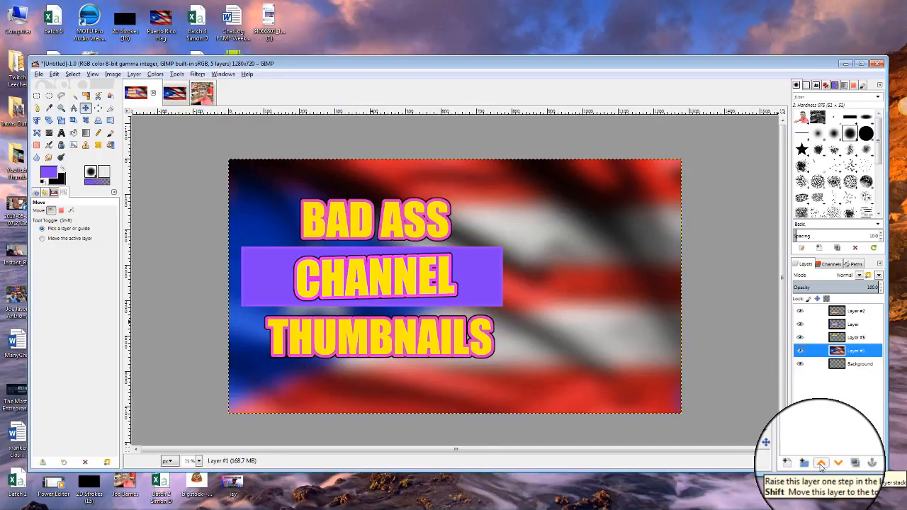
Add a new transparent layer to the thumbnail and select it.
{"action": "left_click", "coordinate": [798, 464]}
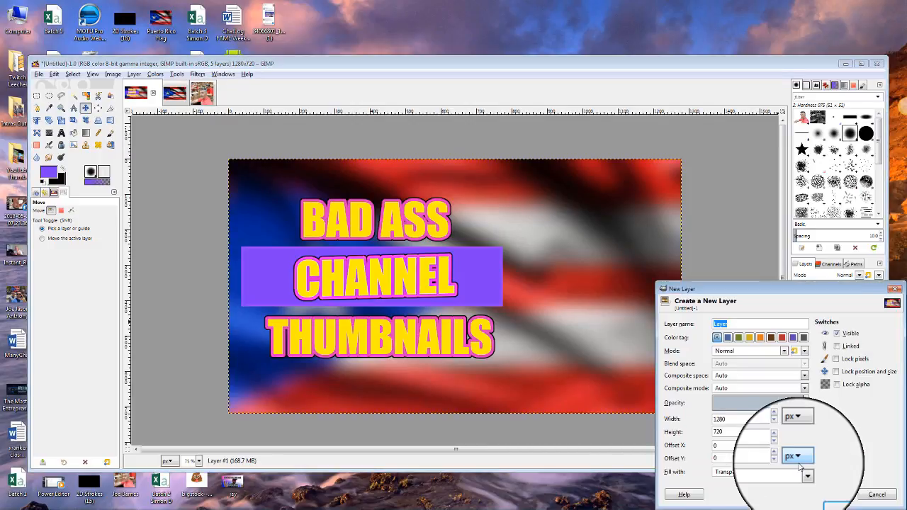
{"action": "left_click", "coordinate": [833, 496]}
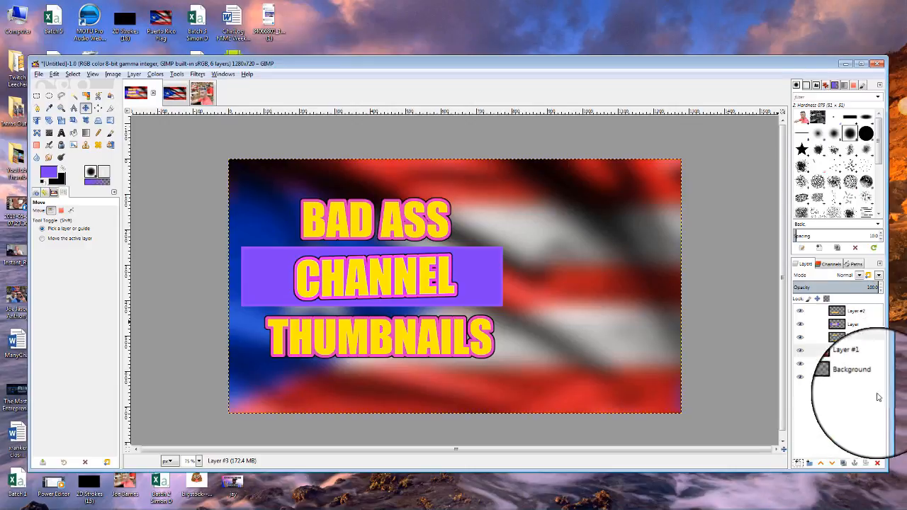
{"action": "left_click", "coordinate": [862, 352]}
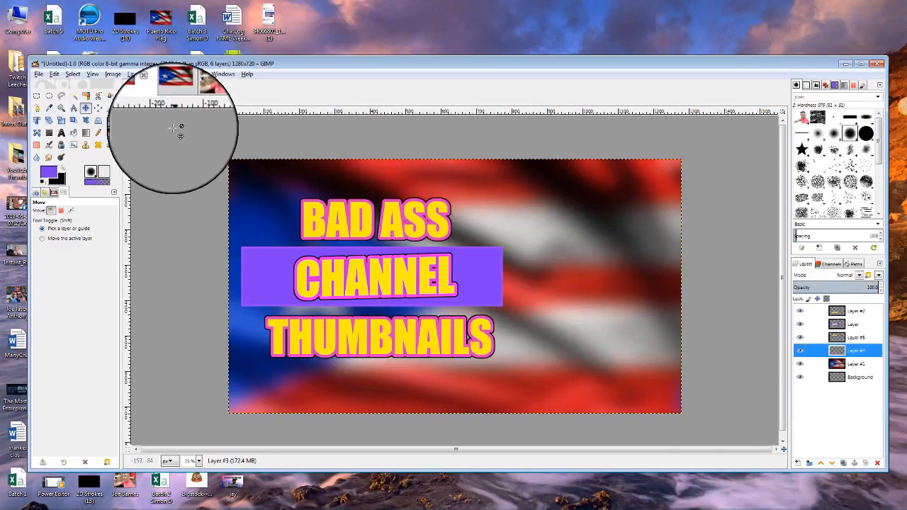
Paste the cut-out man and drag him to the right beside the title.
{"action": "left_click", "coordinate": [39, 73]}
{"action": "mouse_move", "coordinate": [55, 73]}
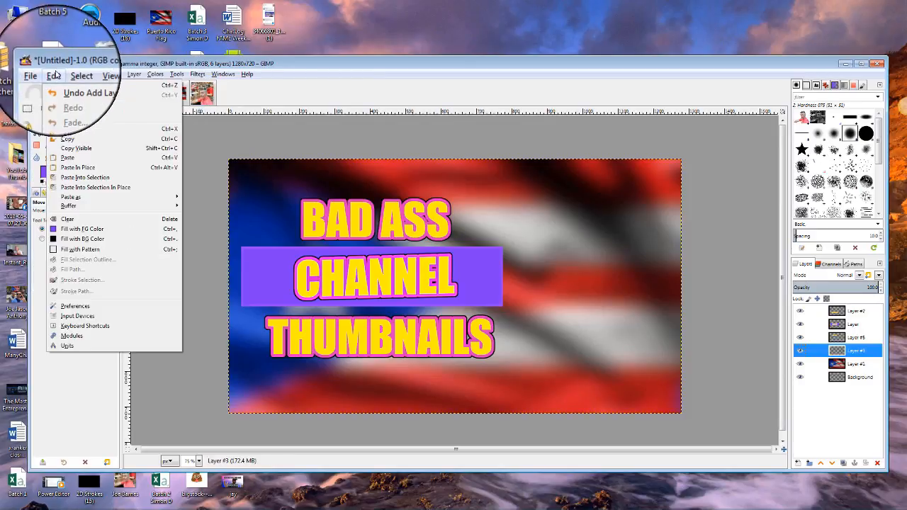
{"action": "left_click", "coordinate": [65, 157]}
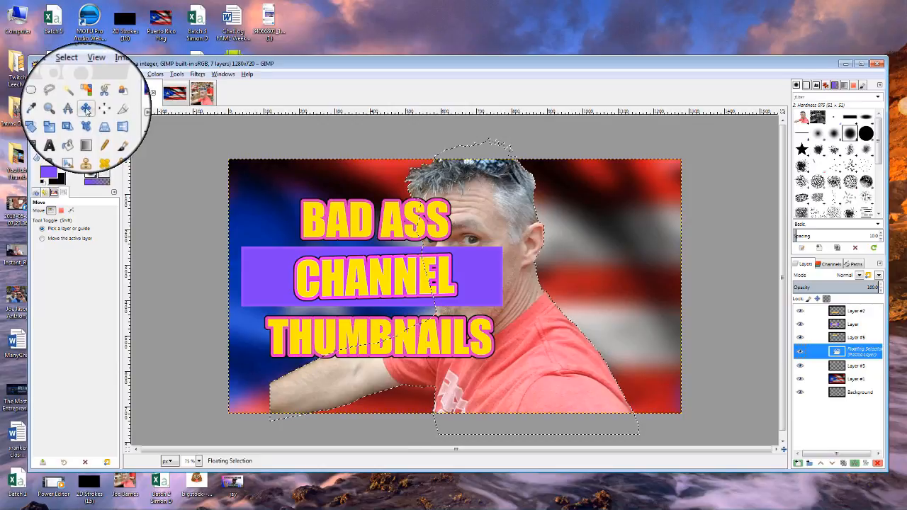
{"action": "left_click_drag", "start_coordinate": [523, 315], "coordinate": [624, 355]}
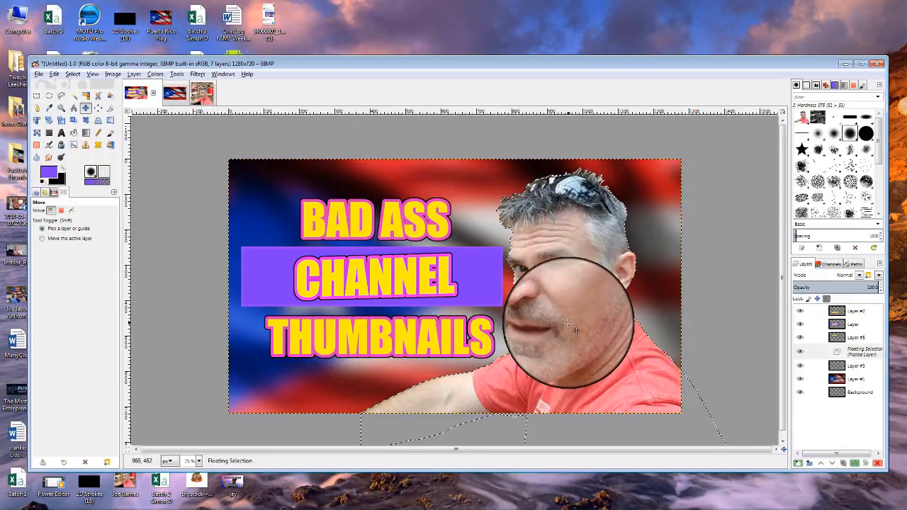
Anchor the floating cut-out of the man onto Layer #3.
{"action": "right_click", "coordinate": [855, 351]}
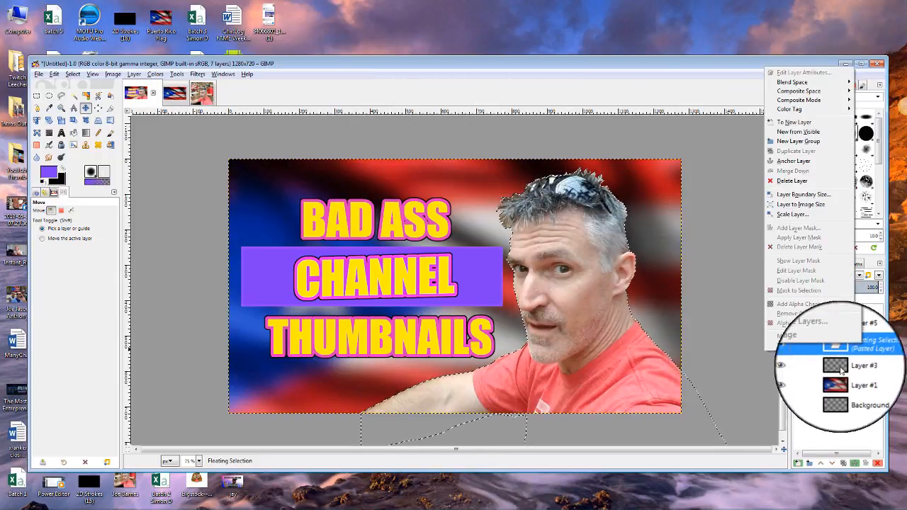
{"action": "left_click", "coordinate": [795, 160]}
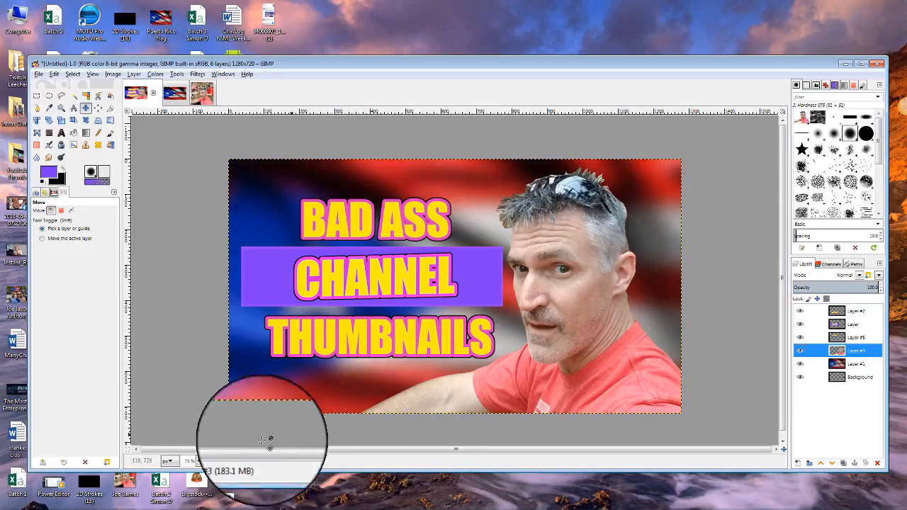
Zoom the canvas to 200% and scroll to the man's hair.
{"action": "left_click", "coordinate": [199, 461]}
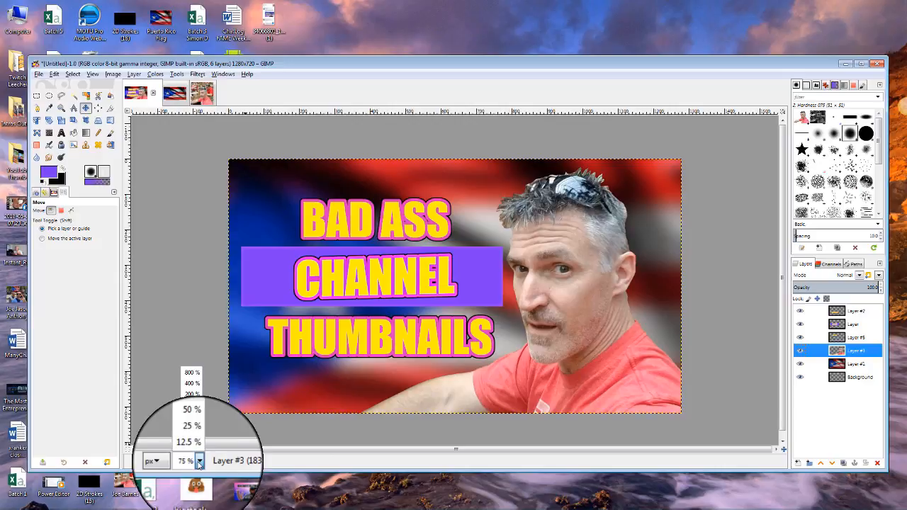
{"action": "left_click", "coordinate": [192, 395]}
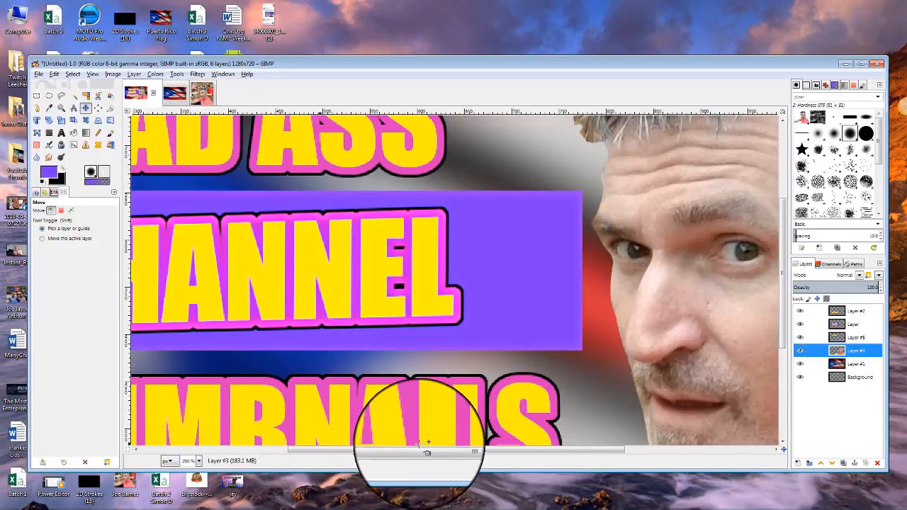
{"action": "left_click_drag", "start_coordinate": [461, 450], "coordinate": [652, 449]}
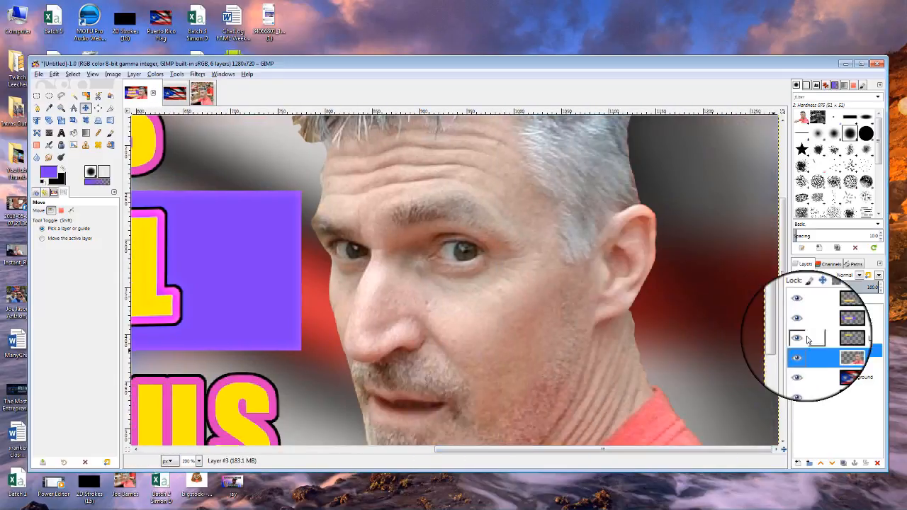
{"action": "left_click_drag", "start_coordinate": [782, 306], "coordinate": [779, 240]}
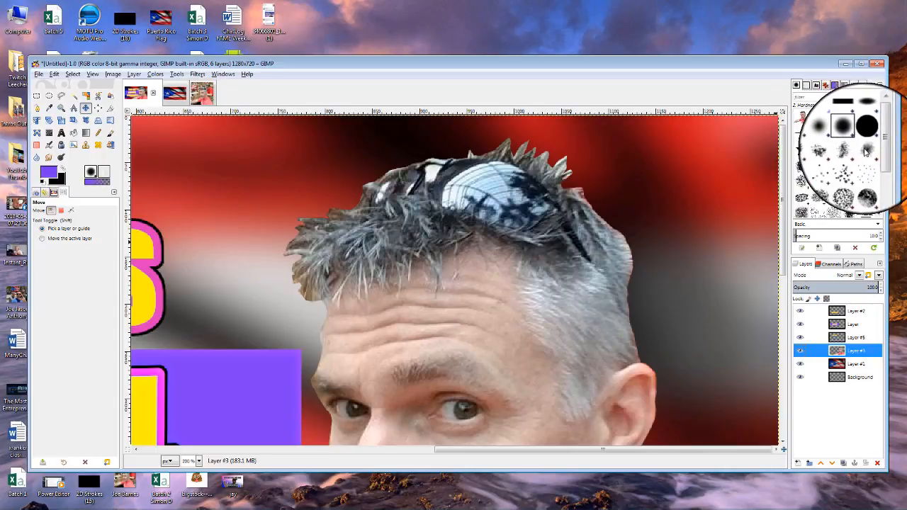
Set up the Eraser with the Acrylic 04 brush and lowered hardness on Layer #3.
{"action": "left_click", "coordinate": [867, 152]}
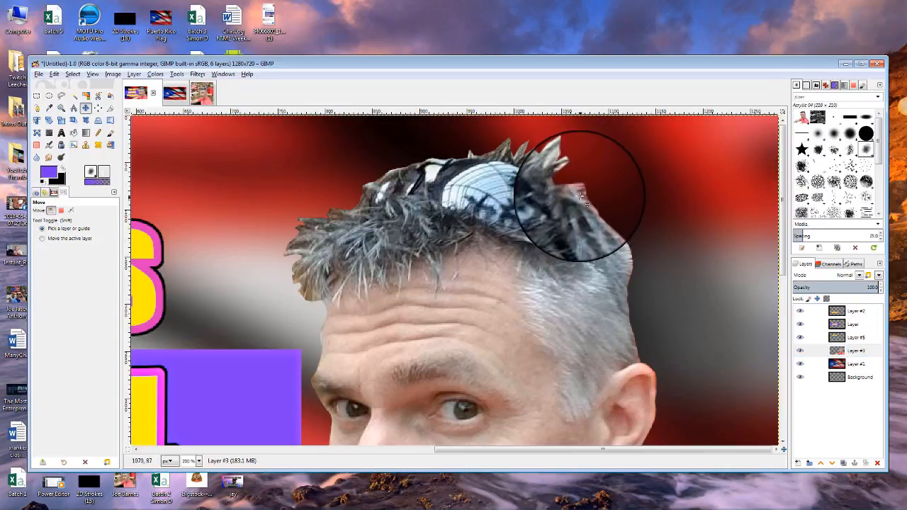
{"action": "left_click", "coordinate": [843, 350]}
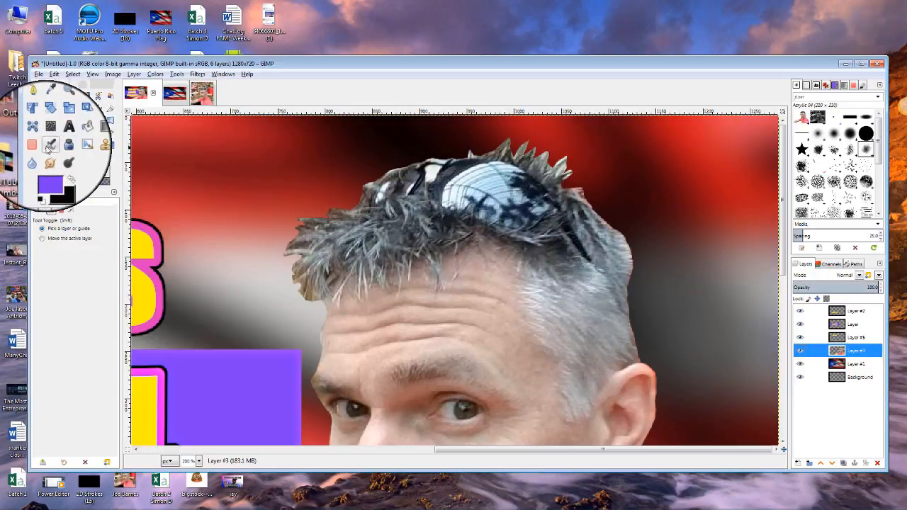
{"action": "left_click", "coordinate": [36, 144]}
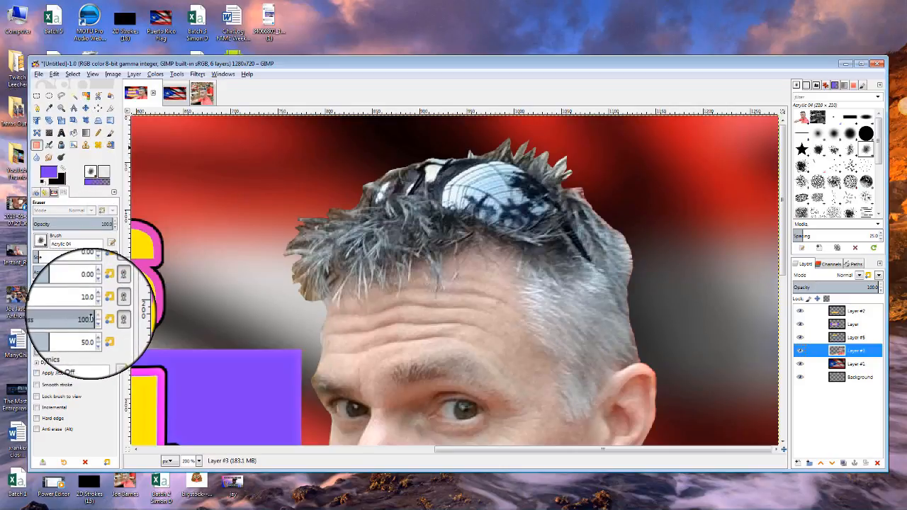
{"action": "left_click", "coordinate": [78, 313]}
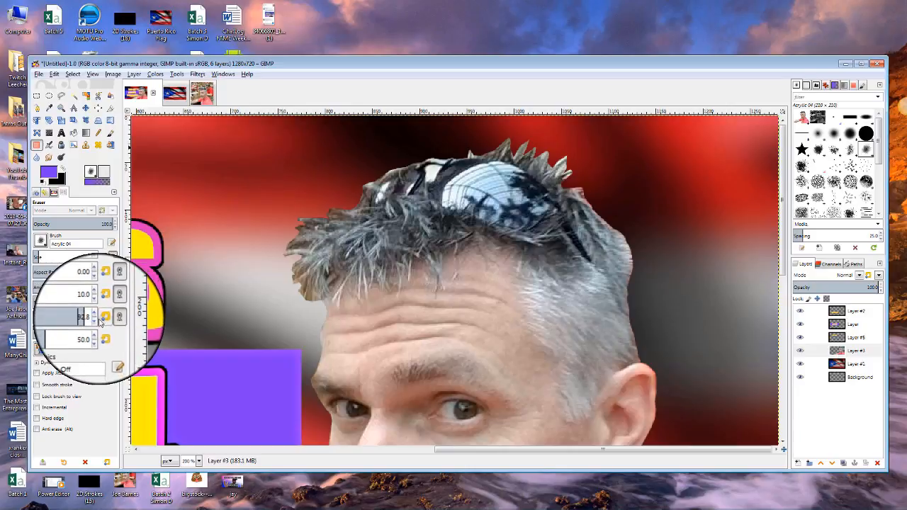
{"action": "left_click", "coordinate": [96, 322]}
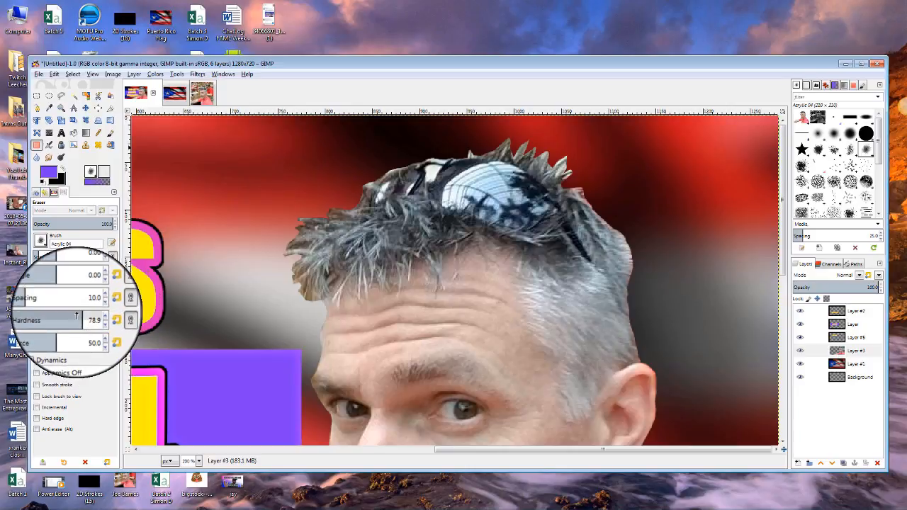
{"action": "left_click_drag", "start_coordinate": [81, 318], "coordinate": [53, 315]}
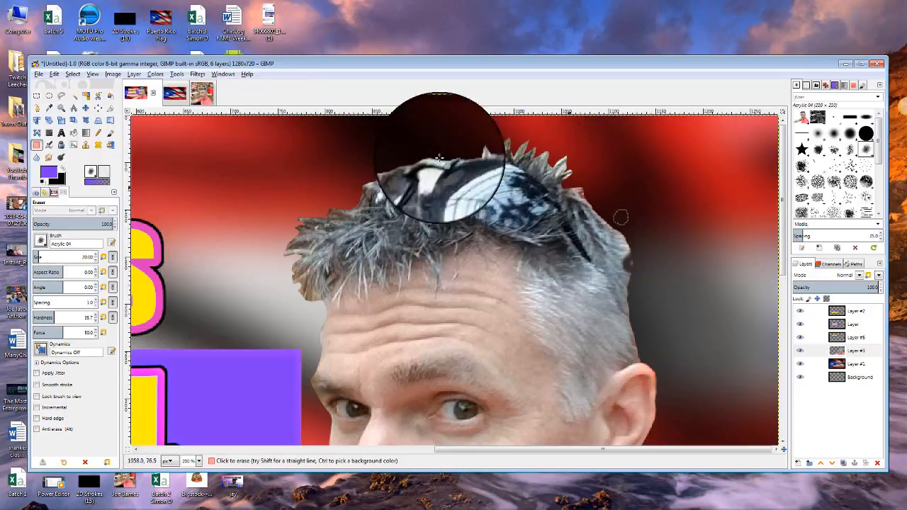
Undo the last eraser stroke, soften hardness to about 12.4, and erase backdrop around the ear and neck.
{"action": "left_click", "coordinate": [53, 72]}
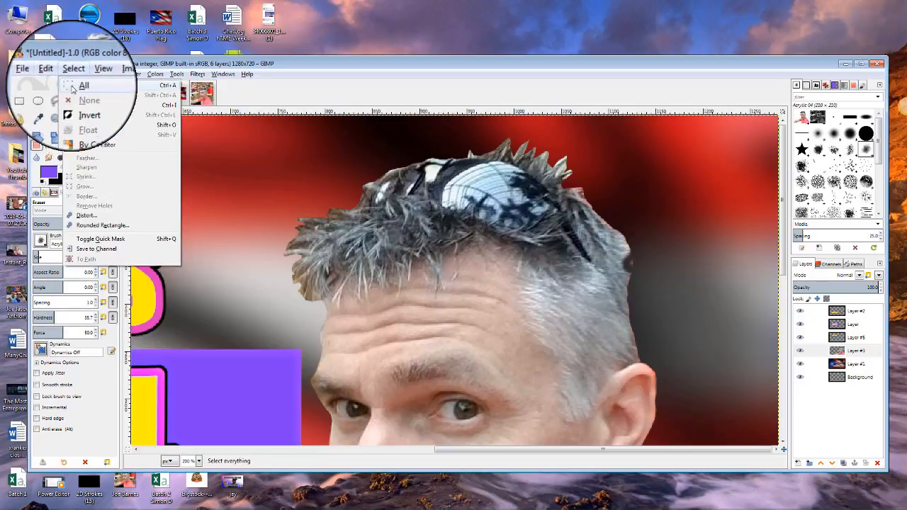
{"action": "left_click", "coordinate": [60, 86]}
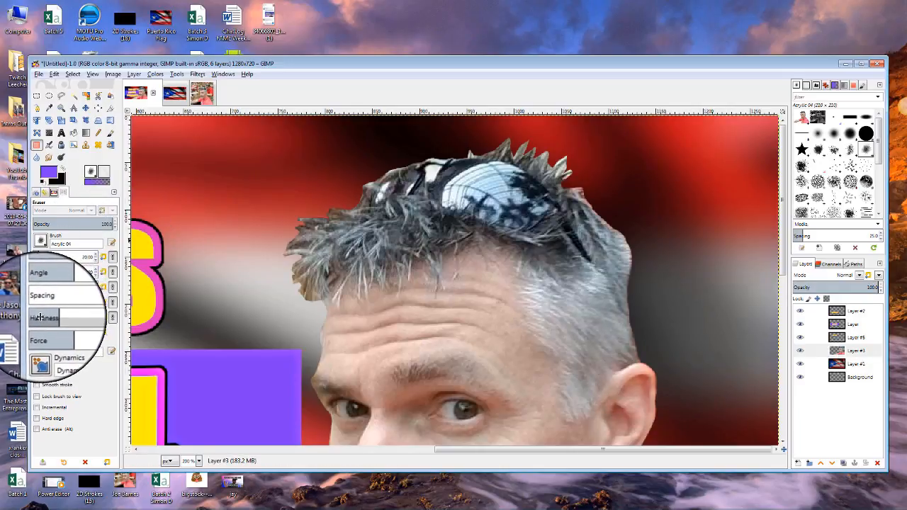
{"action": "left_click_drag", "start_coordinate": [51, 317], "coordinate": [40, 318]}
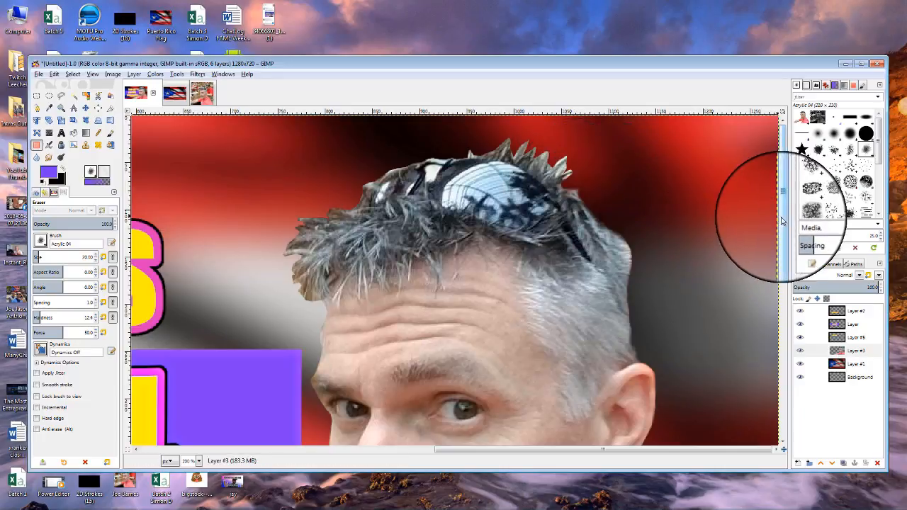
{"action": "left_click_drag", "start_coordinate": [781, 213], "coordinate": [792, 350]}
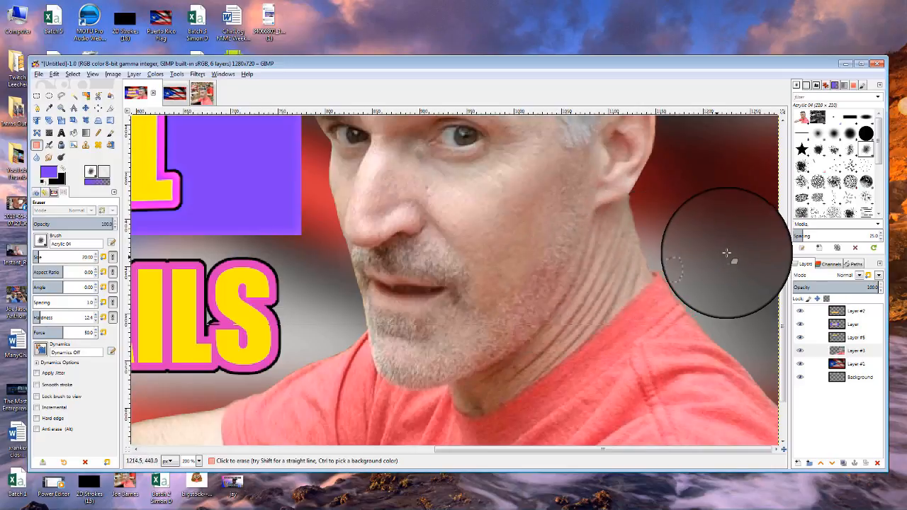
{"action": "left_click_drag", "start_coordinate": [784, 365], "coordinate": [817, 419]}
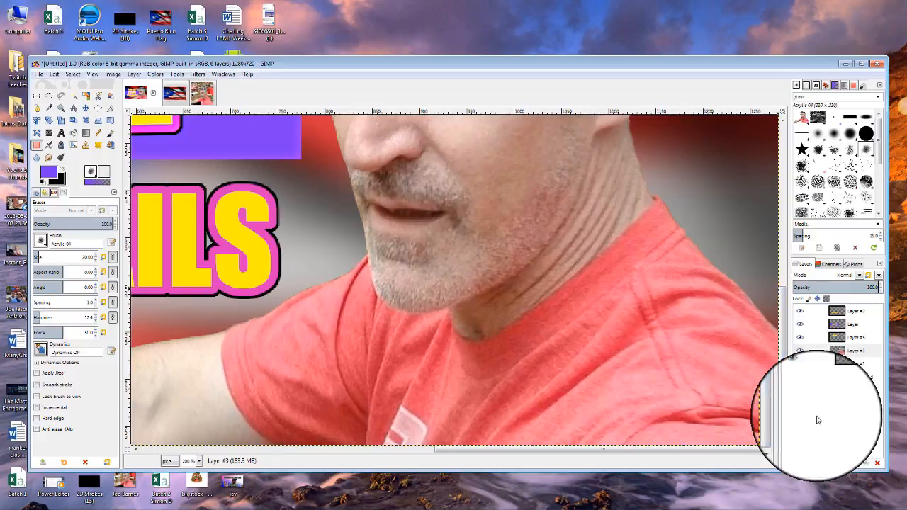
Zoom out to 75% to see the whole thumbnail and make Layer #3 active.
{"action": "left_click", "coordinate": [198, 461]}
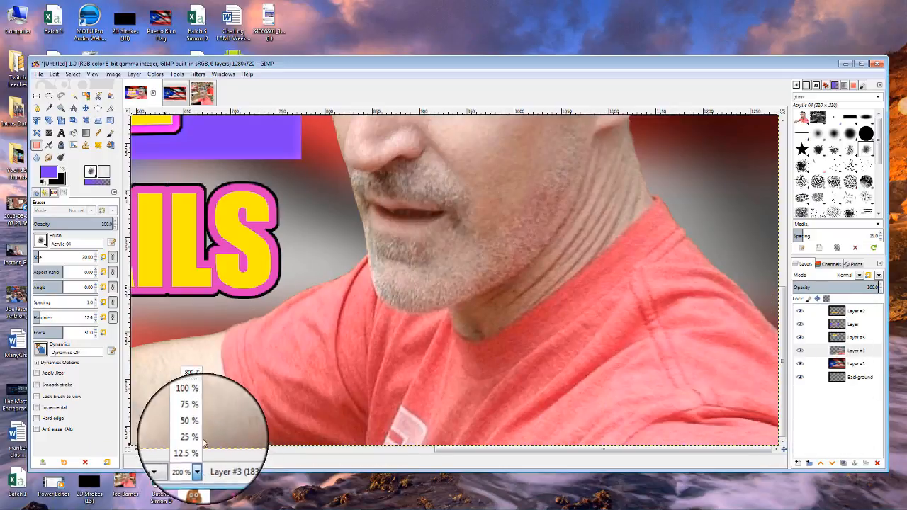
{"action": "left_click", "coordinate": [193, 417]}
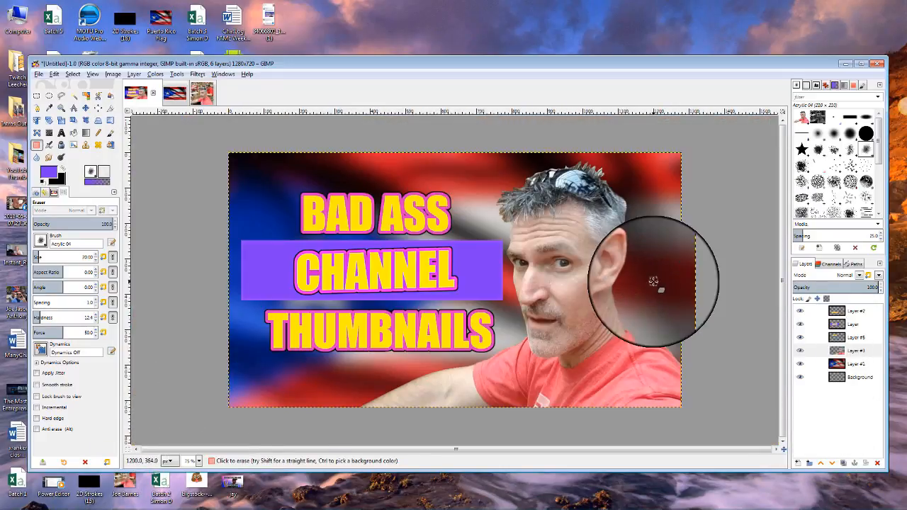
{"action": "left_click", "coordinate": [843, 350]}
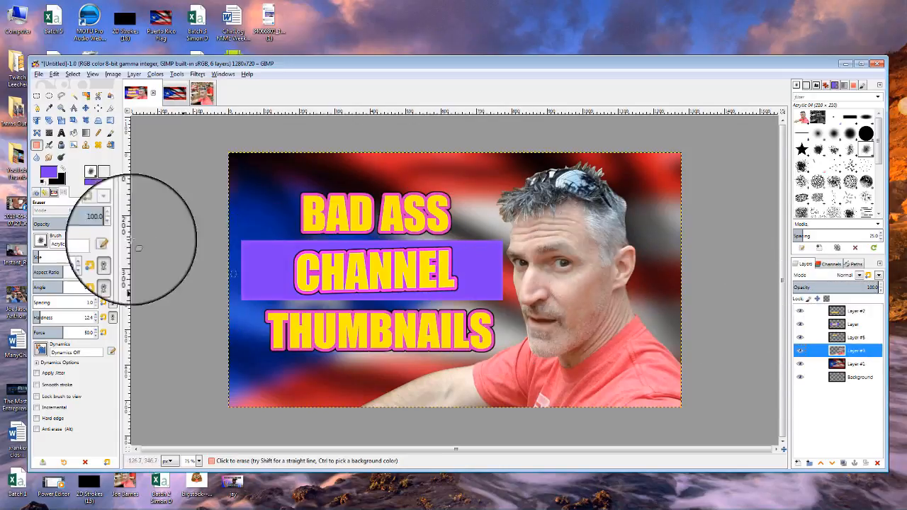
Move the man's Layer #3 photo slightly to the right with the Move tool.
{"action": "left_click", "coordinate": [86, 108]}
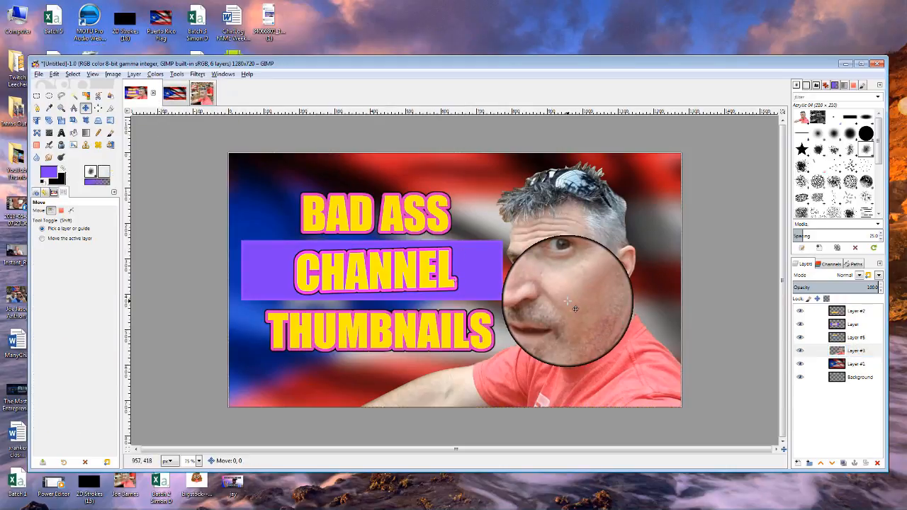
{"action": "left_click_drag", "start_coordinate": [559, 302], "coordinate": [589, 305]}
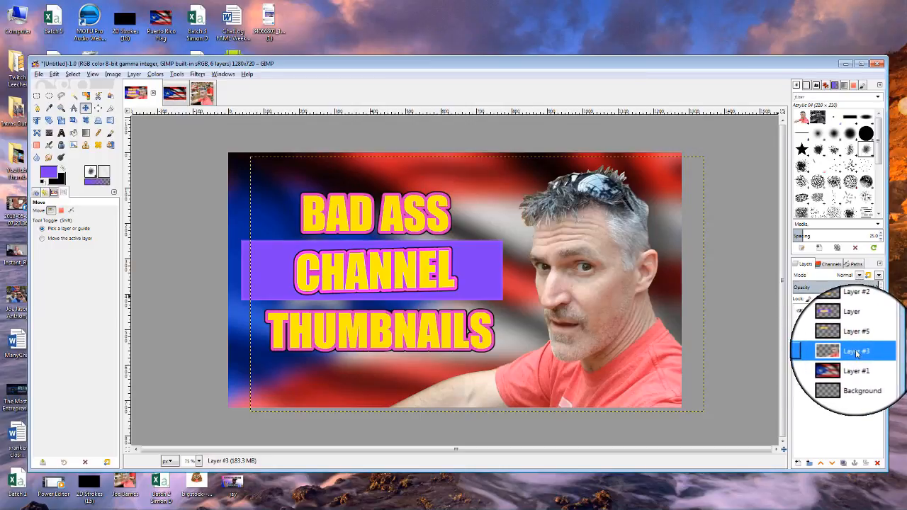
Create a new empty Layer #4 and lower it beneath Layer #3.
{"action": "left_click", "coordinate": [797, 463]}
{"action": "left_click", "coordinate": [842, 493]}
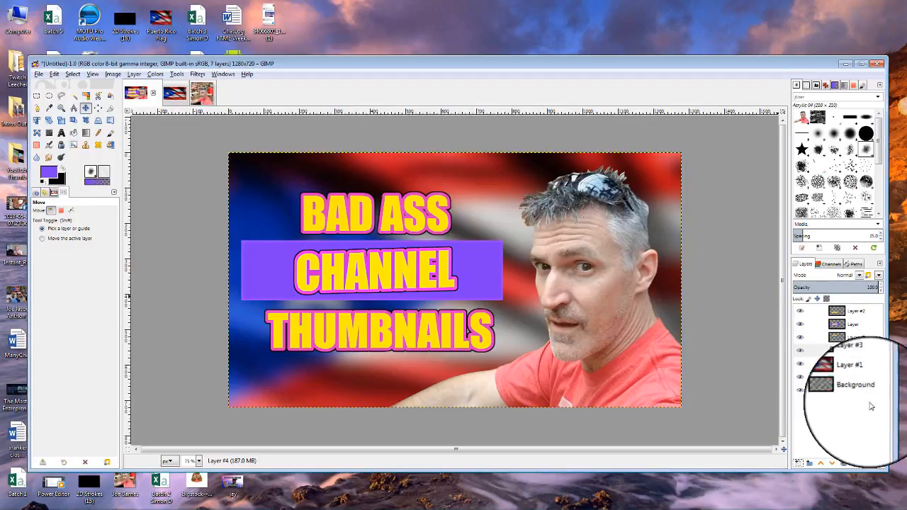
{"action": "left_click", "coordinate": [832, 462]}
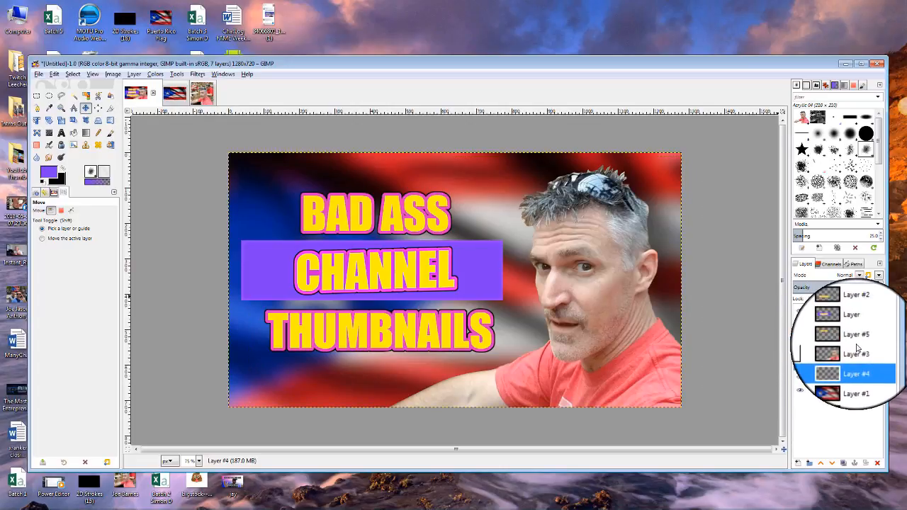
Select the man's outline on Layer #3 using Alpha to Selection.
{"action": "left_click", "coordinate": [857, 352]}
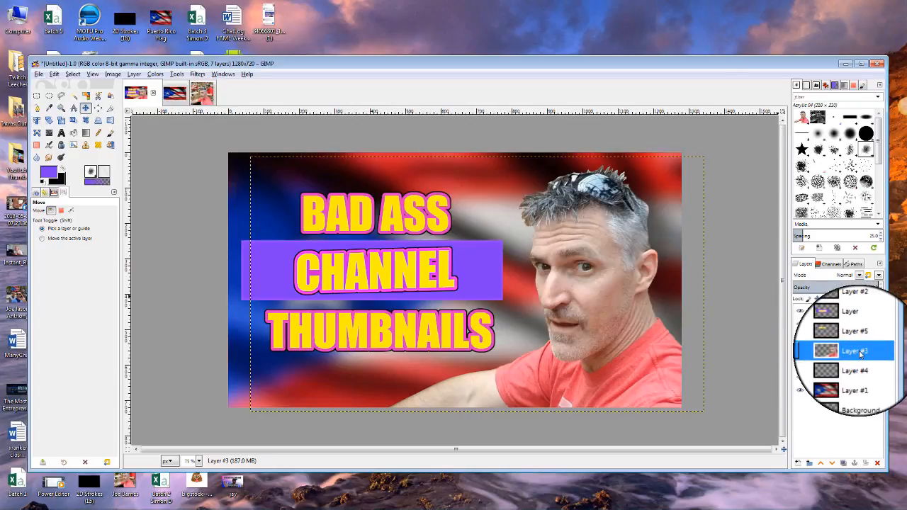
{"action": "right_click", "coordinate": [860, 353]}
{"action": "left_click", "coordinate": [837, 325]}
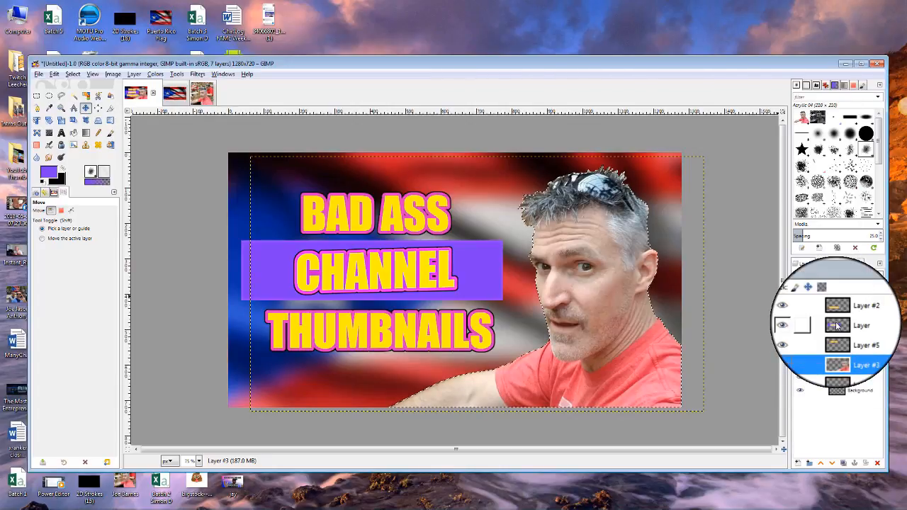
Grow the selection around the man outward by 11 px.
{"action": "left_click", "coordinate": [72, 73]}
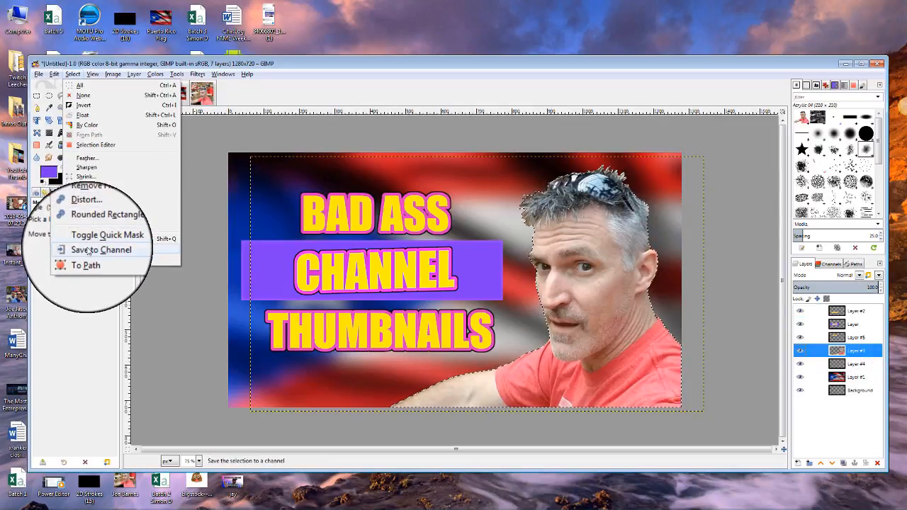
{"action": "left_click", "coordinate": [83, 187]}
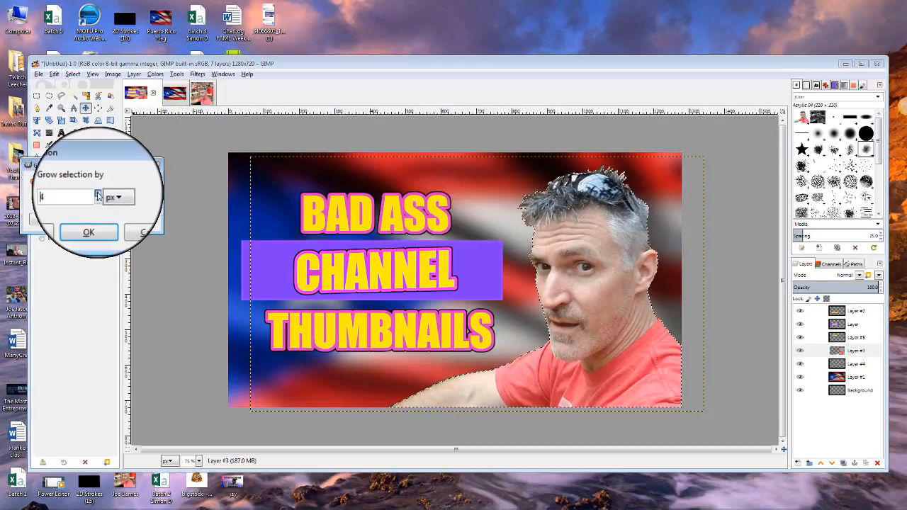
{"action": "left_click", "coordinate": [99, 200]}
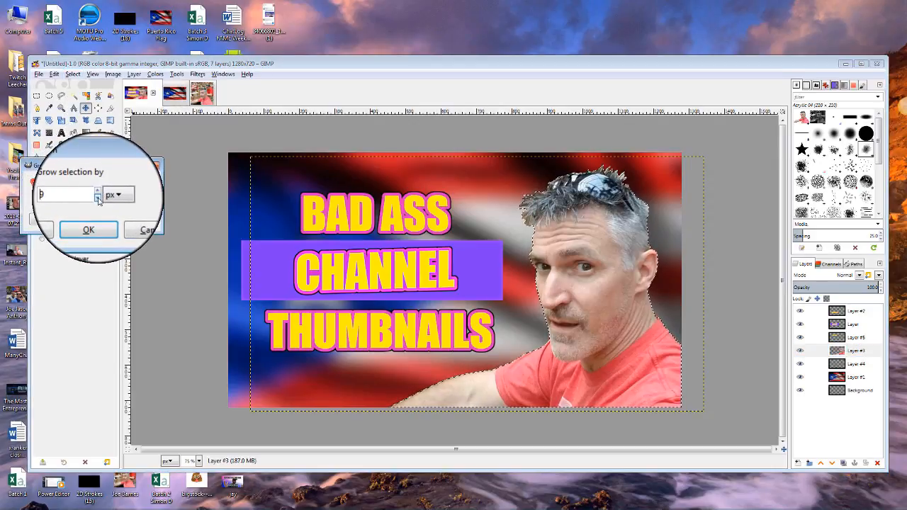
{"action": "left_click", "coordinate": [98, 194]}
{"action": "left_click", "coordinate": [98, 194]}
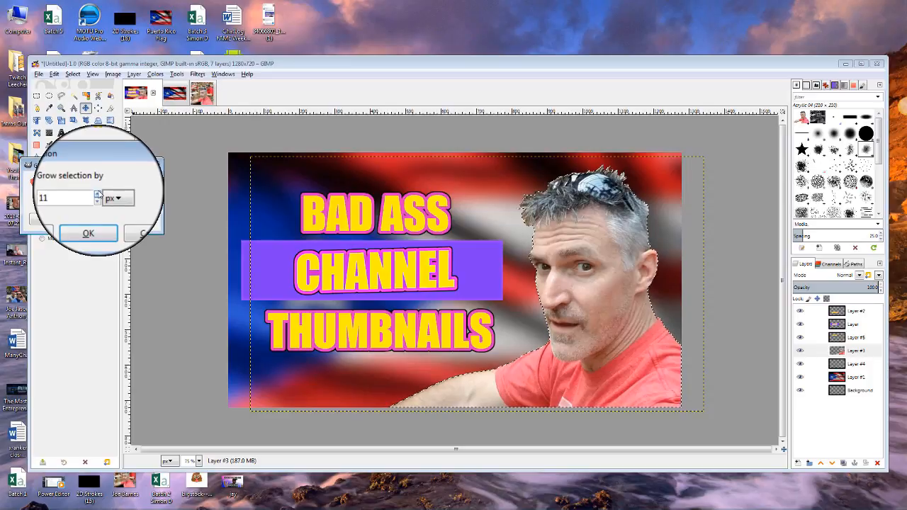
{"action": "left_click", "coordinate": [92, 219]}
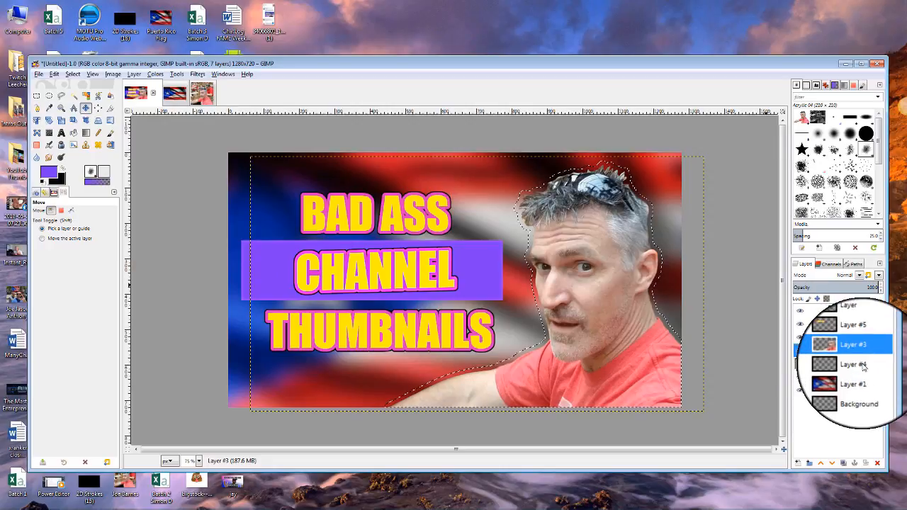
On Layer #4, use the Bucket Fill tool with white as the foreground colour.
{"action": "left_click", "coordinate": [862, 364]}
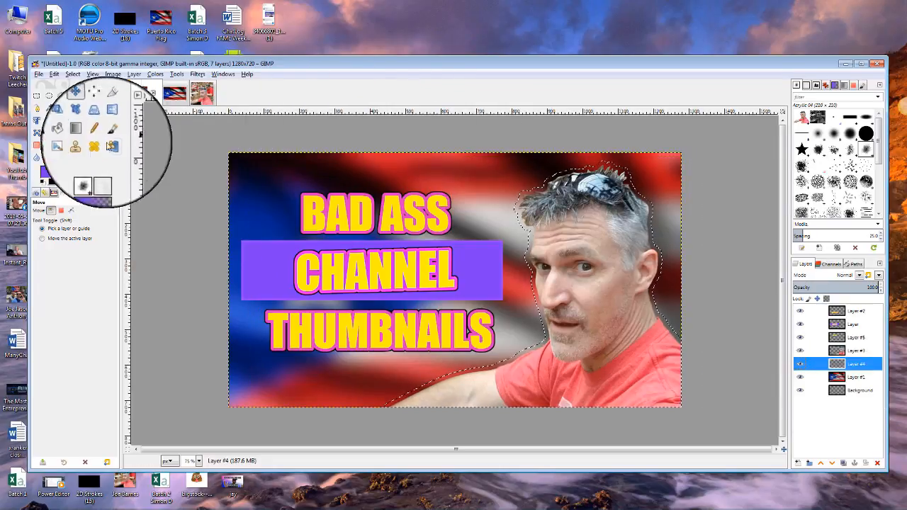
{"action": "left_click", "coordinate": [73, 134]}
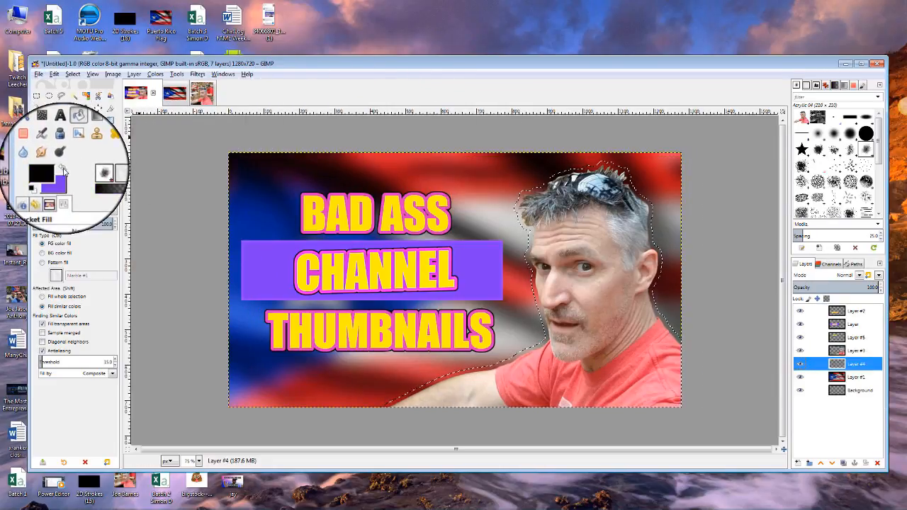
{"action": "left_click", "coordinate": [49, 169]}
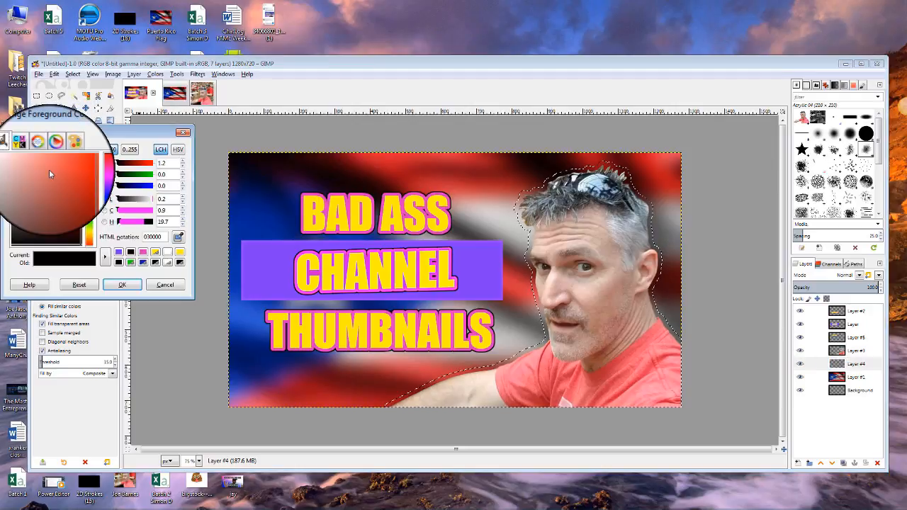
{"action": "left_click", "coordinate": [168, 252]}
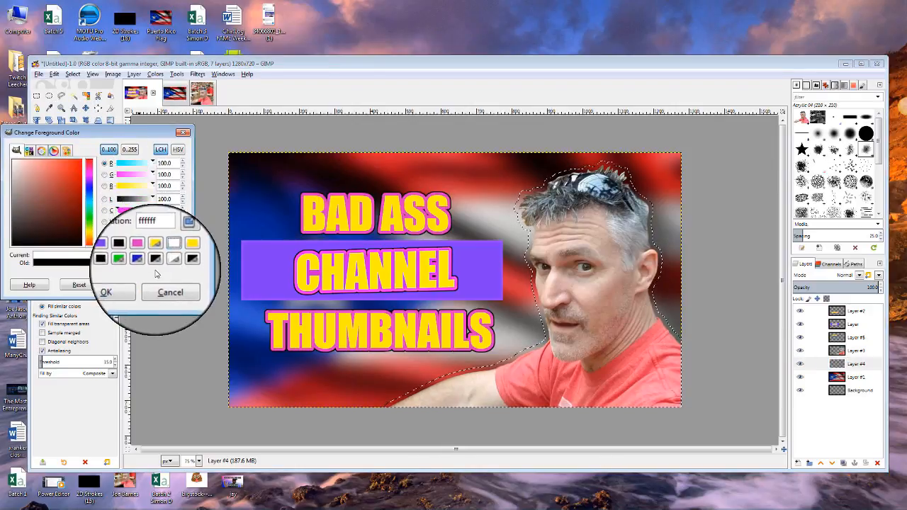
{"action": "left_click", "coordinate": [111, 284]}
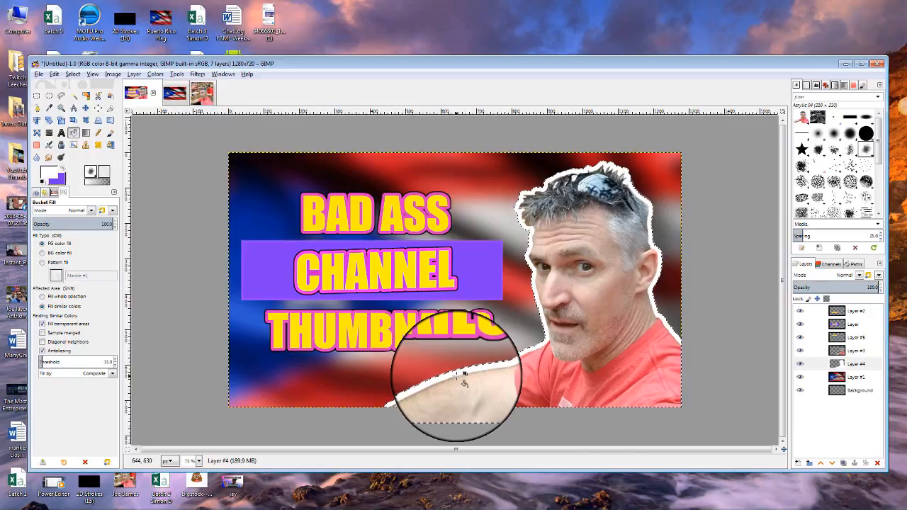
Check the white outline by toggling Layer #3, then merge it down onto Layer #4.
{"action": "left_click", "coordinate": [853, 350]}
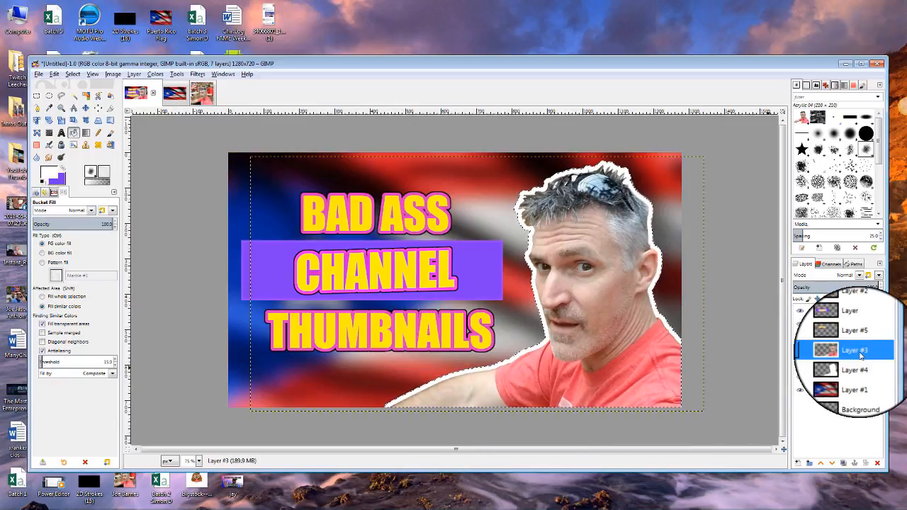
{"action": "left_click", "coordinate": [801, 351]}
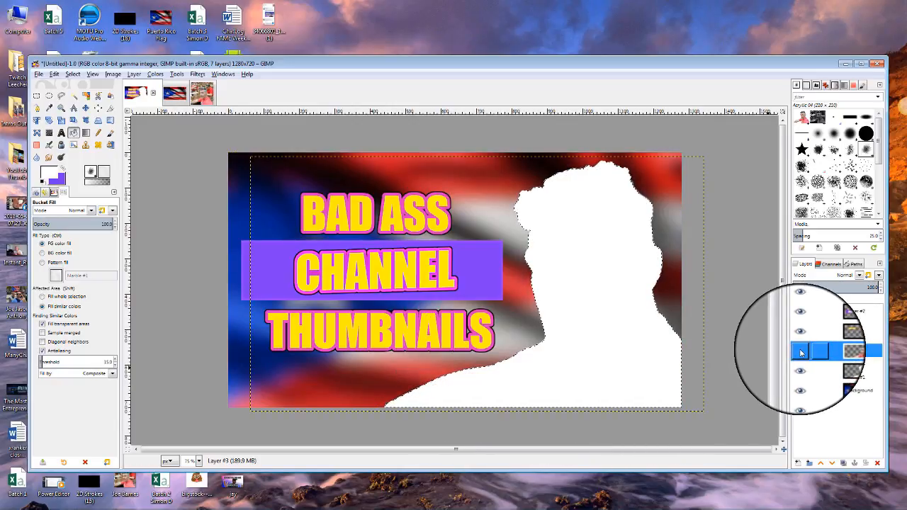
{"action": "left_click", "coordinate": [802, 352]}
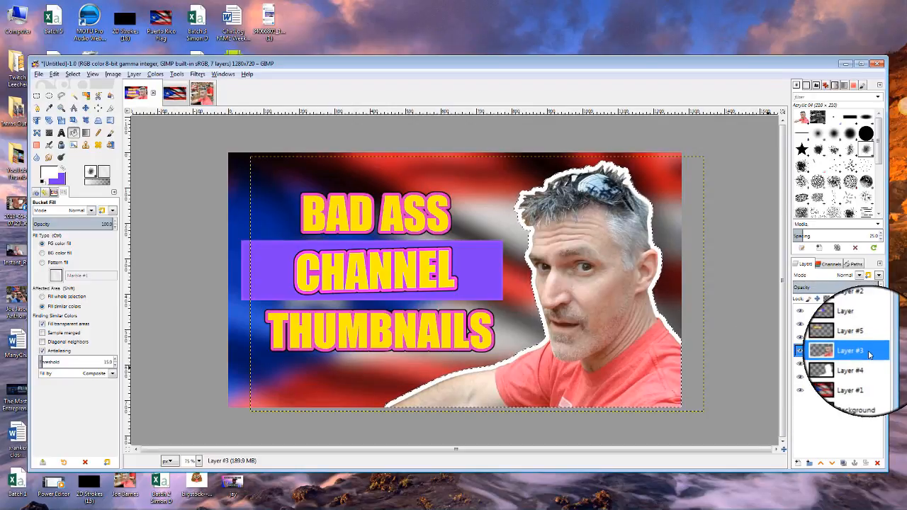
{"action": "right_click", "coordinate": [870, 354]}
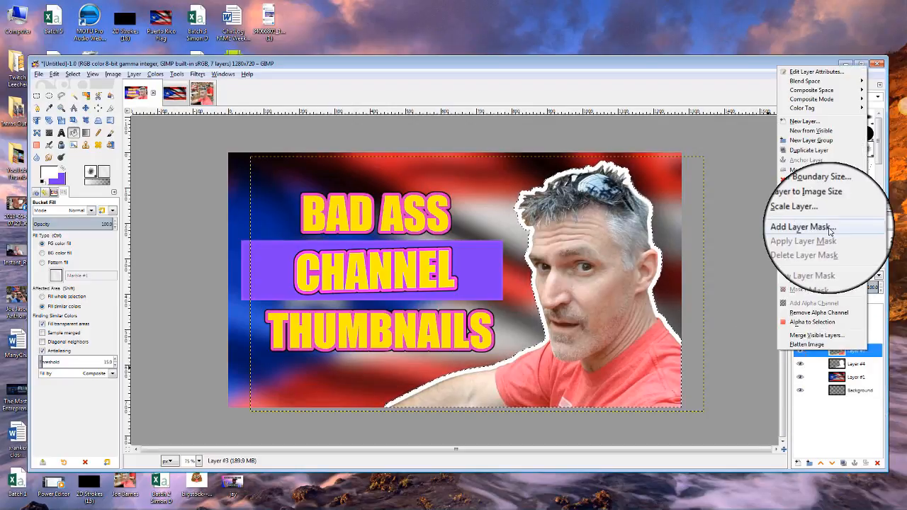
{"action": "left_click", "coordinate": [823, 171]}
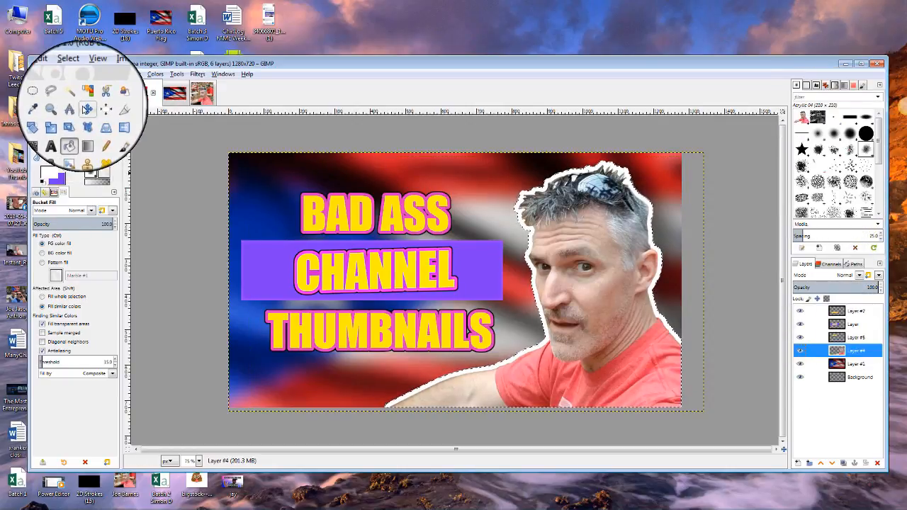
Drag the outlined man slightly lower into the bottom-right corner.
{"action": "left_click", "coordinate": [85, 108]}
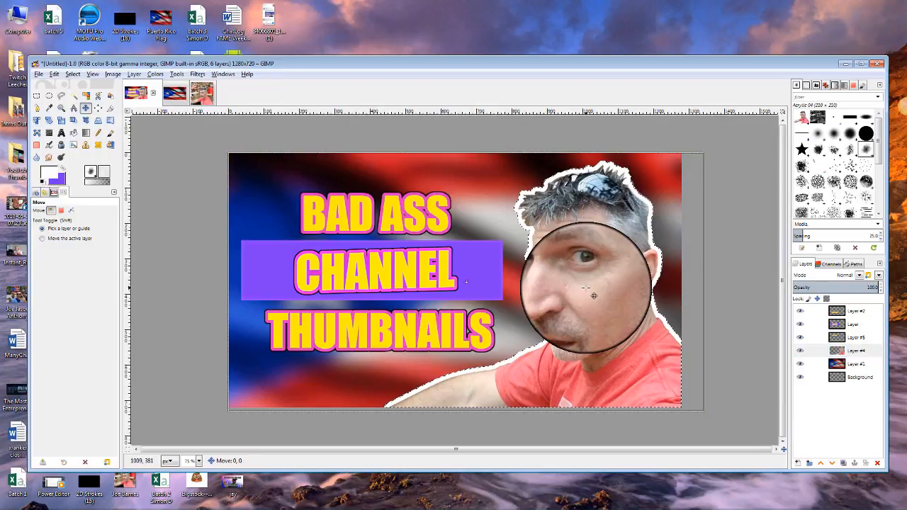
{"action": "left_click_drag", "start_coordinate": [594, 296], "coordinate": [597, 306]}
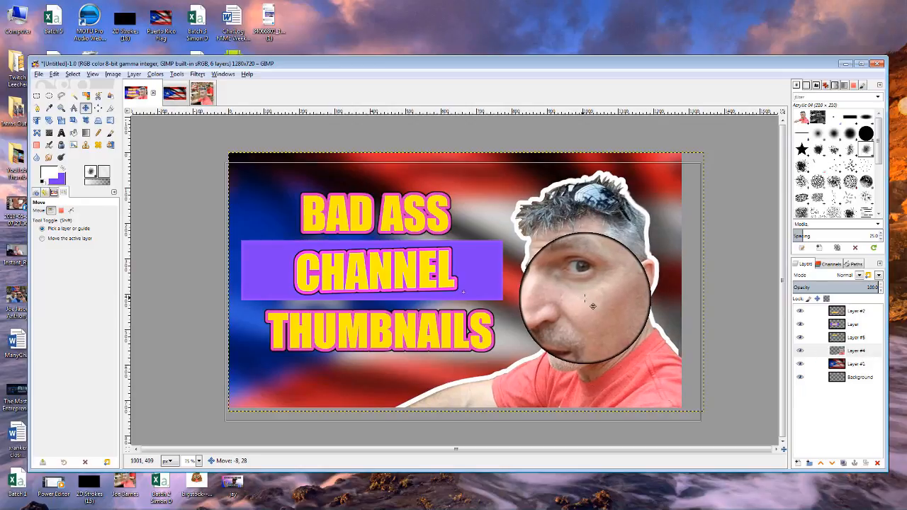
{"action": "mouse_move", "coordinate": [592, 306]}
{"action": "left_mouse_down"}
{"action": "mouse_move", "coordinate": [595, 298]}
{"action": "mouse_move", "coordinate": [596, 315]}
{"action": "left_mouse_up"}
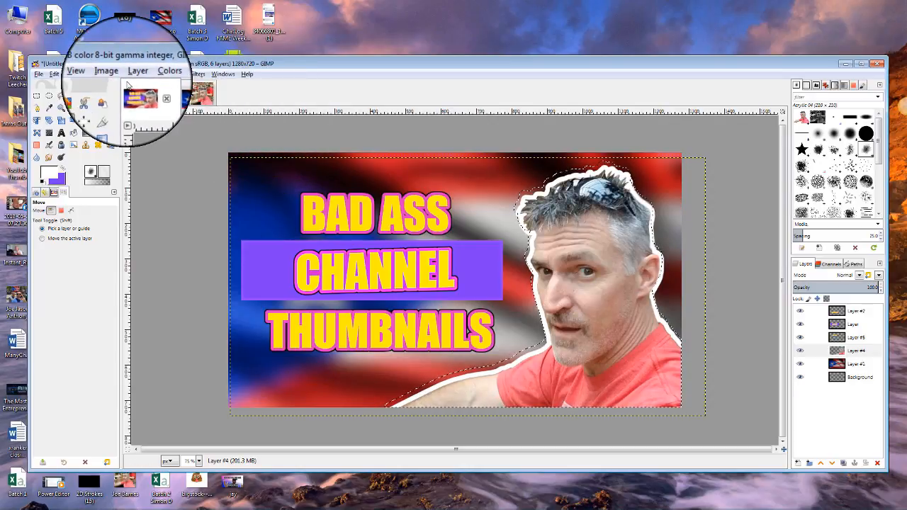
Clear the selection and nudge the title texts and purple bar slightly right.
{"action": "left_click", "coordinate": [72, 74]}
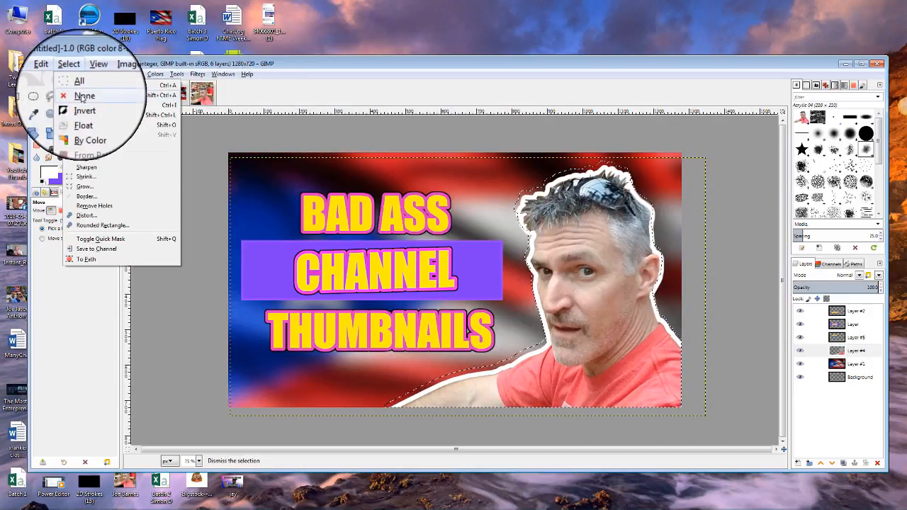
{"action": "left_click", "coordinate": [83, 96]}
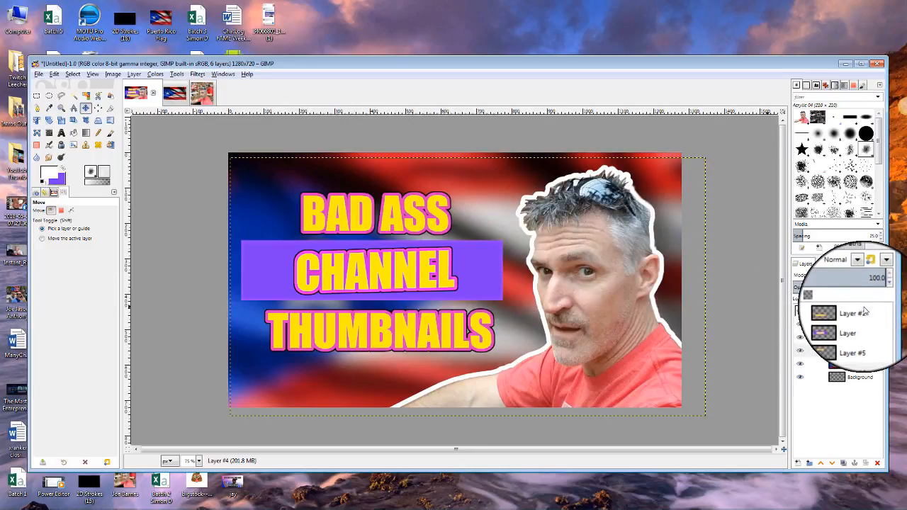
{"action": "left_click", "coordinate": [857, 311]}
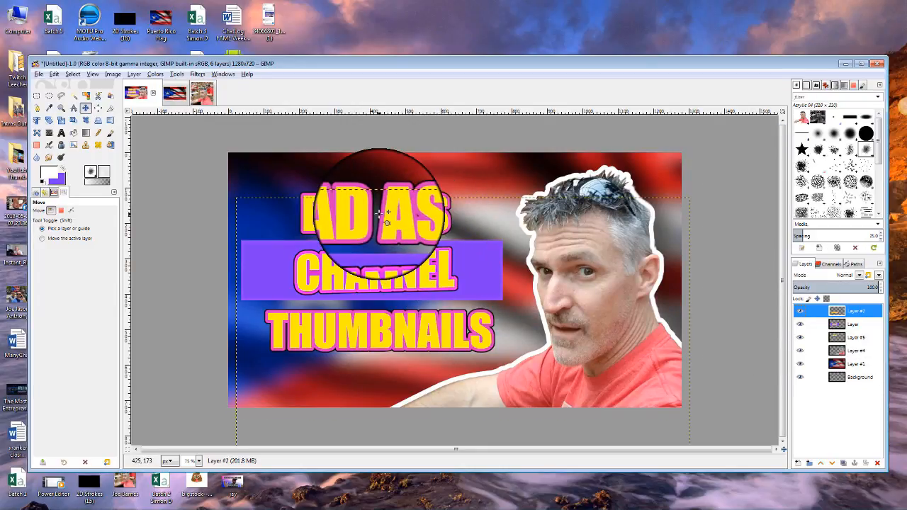
{"action": "left_click_drag", "start_coordinate": [384, 213], "coordinate": [390, 215]}
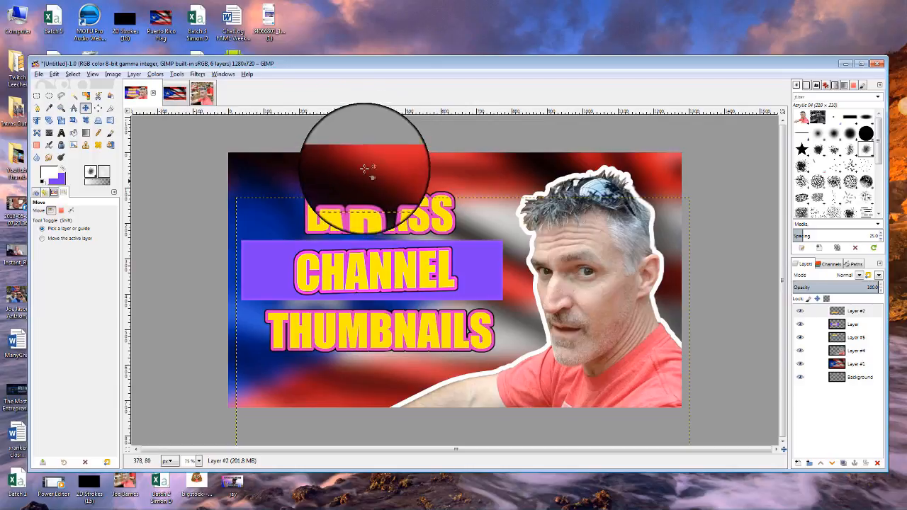
{"action": "left_click_drag", "start_coordinate": [358, 264], "coordinate": [366, 265]}
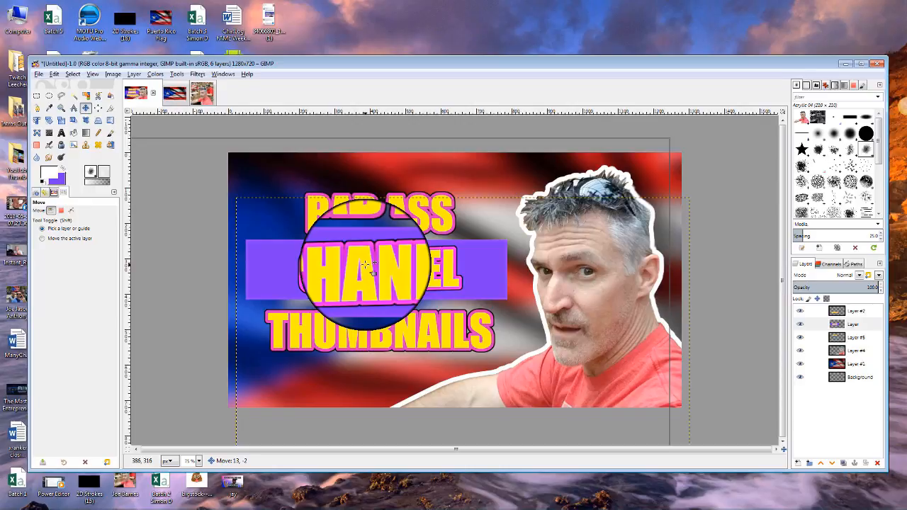
{"action": "left_click_drag", "start_coordinate": [365, 265], "coordinate": [365, 265]}
{"action": "left_click_drag", "start_coordinate": [375, 330], "coordinate": [383, 335]}
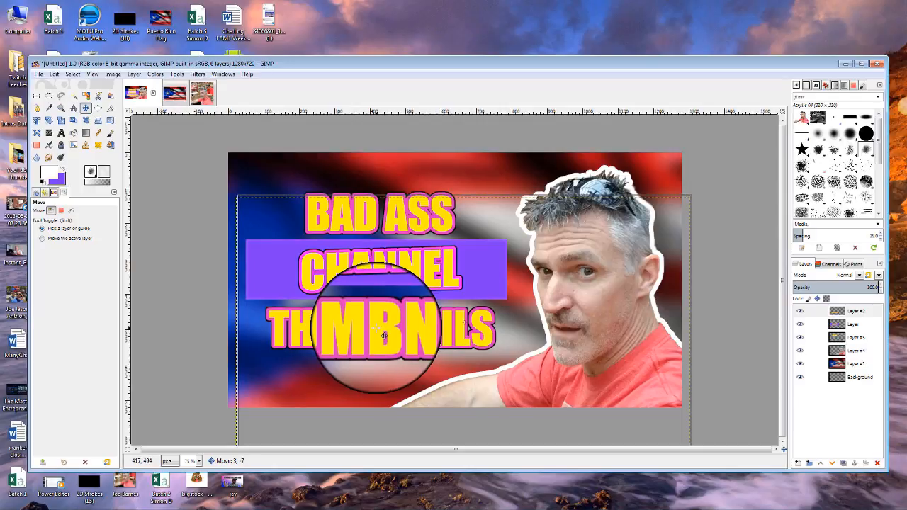
{"action": "left_click_drag", "start_coordinate": [383, 335], "coordinate": [383, 336]}
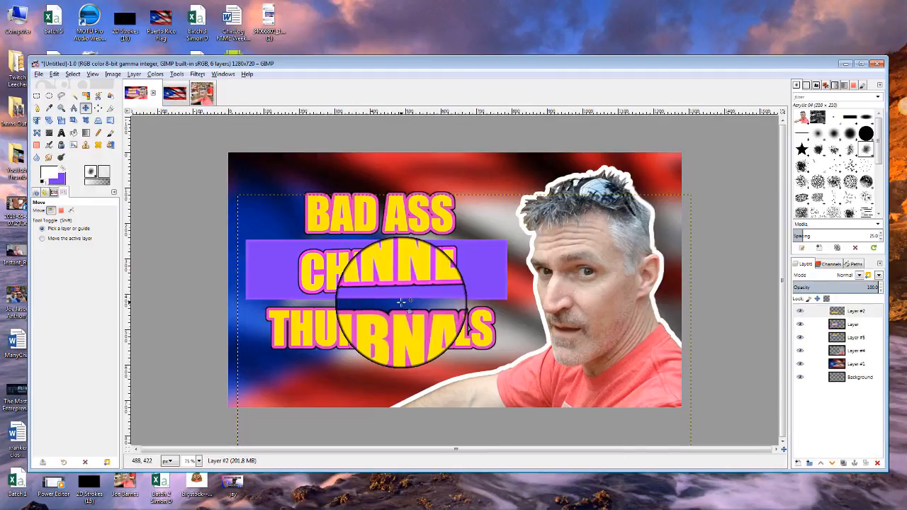
{"action": "left_click", "coordinate": [38, 74]}
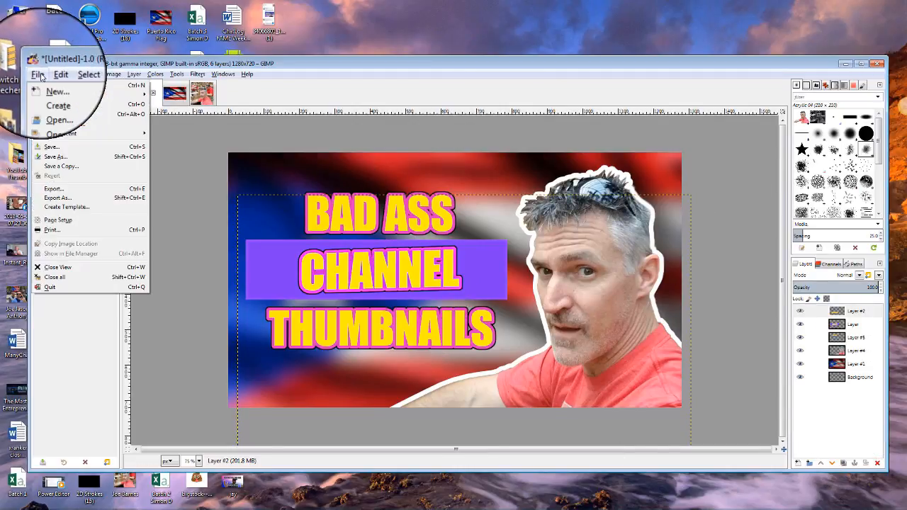
Save the project as joethumb.xcf in the Documents folder.
{"action": "left_click", "coordinate": [50, 148]}
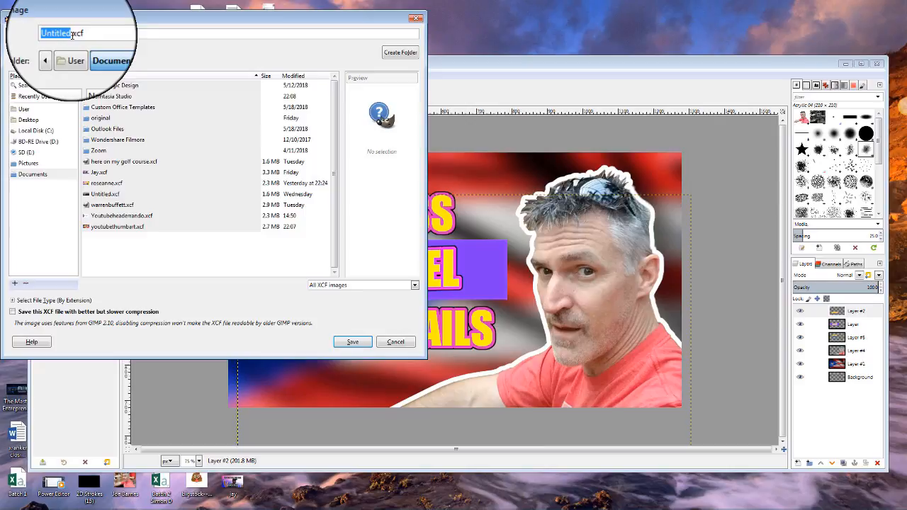
{"action": "type", "text": "joethumb"}
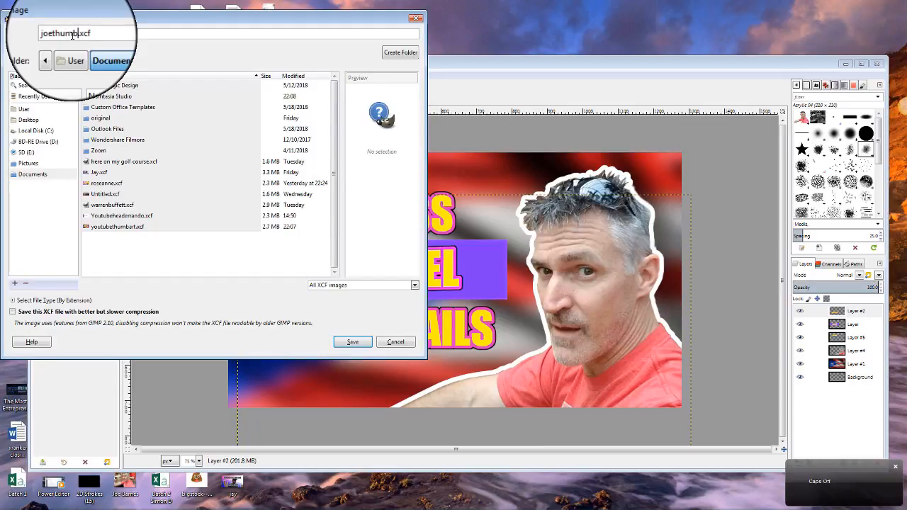
{"action": "left_click", "coordinate": [349, 345]}
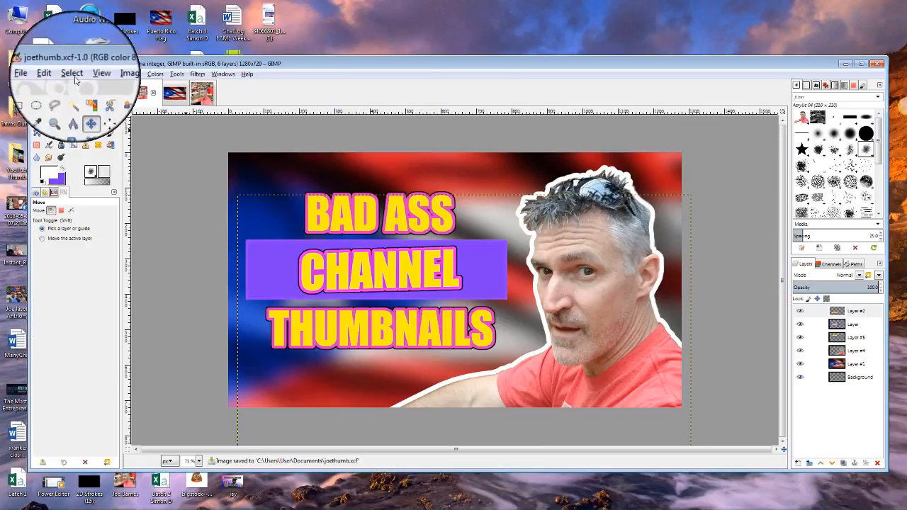
Export the finished design to the Desktop as joethumb.png, accepting the PNG defaults, and minimize GIMP.
{"action": "left_click", "coordinate": [37, 73]}
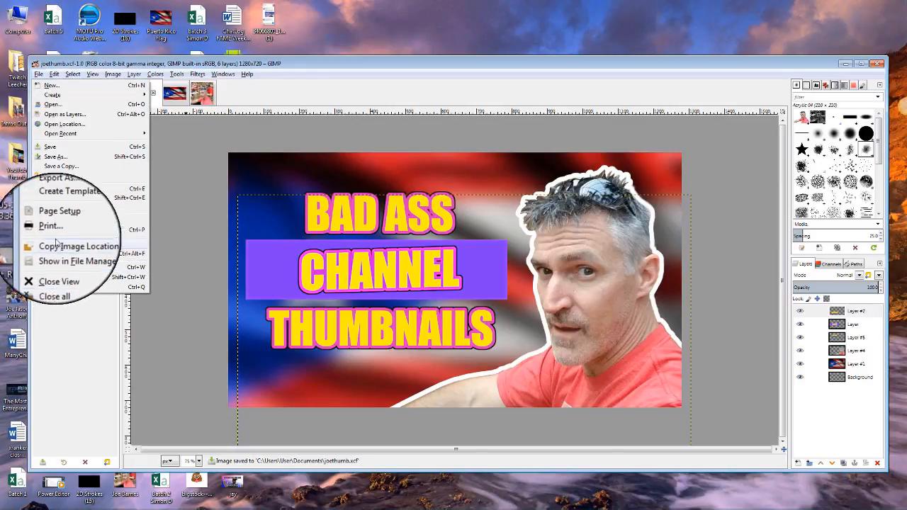
{"action": "left_click", "coordinate": [55, 188]}
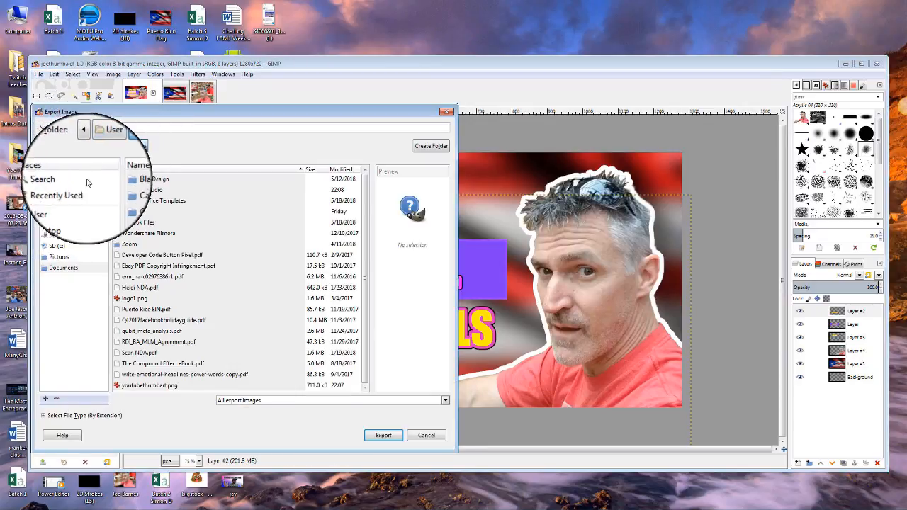
{"action": "left_click", "coordinate": [57, 212]}
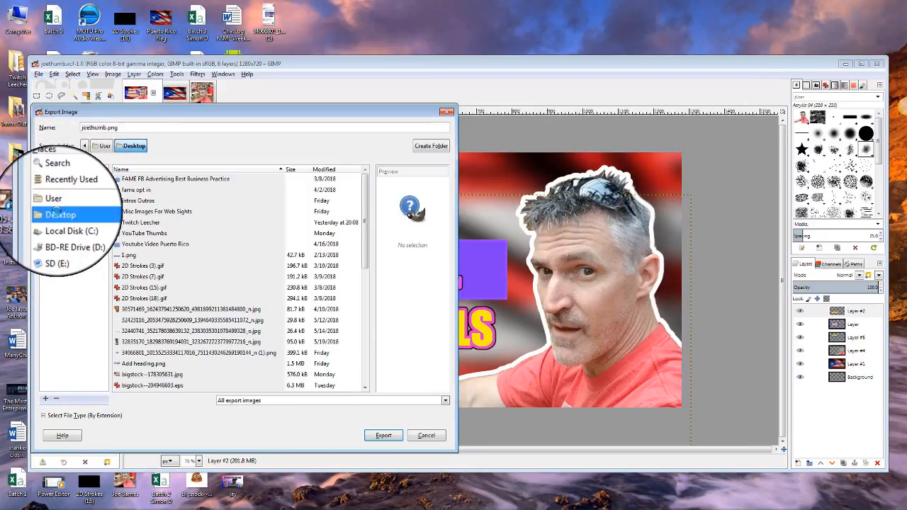
{"action": "left_click", "coordinate": [382, 438]}
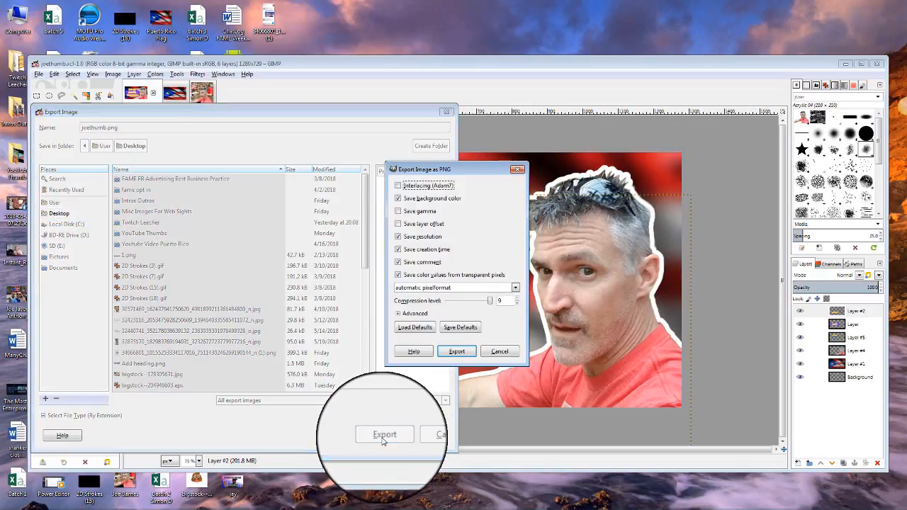
{"action": "left_click", "coordinate": [460, 351]}
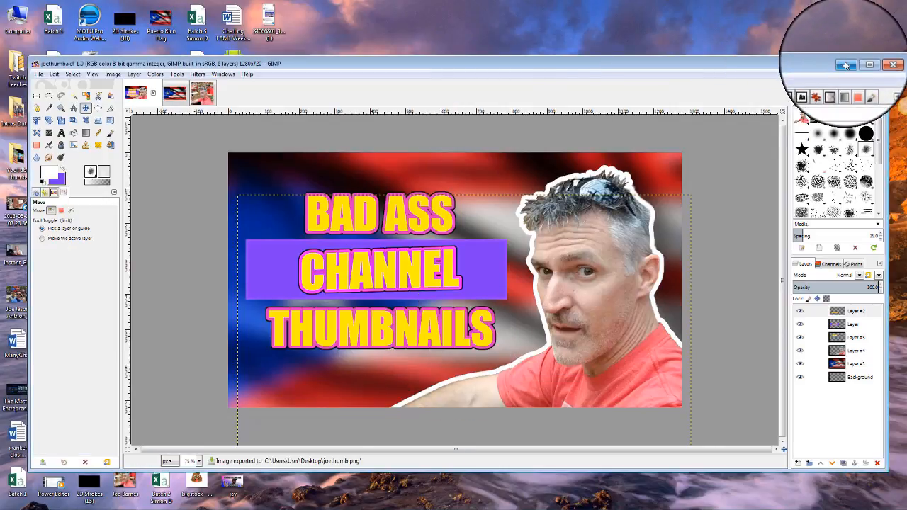
{"action": "left_click", "coordinate": [844, 63]}
Open the joethumb file from the desktop in IrfanView to view the 1280x720 thumbnail.
{"action": "double_click", "coordinate": [267, 205]}
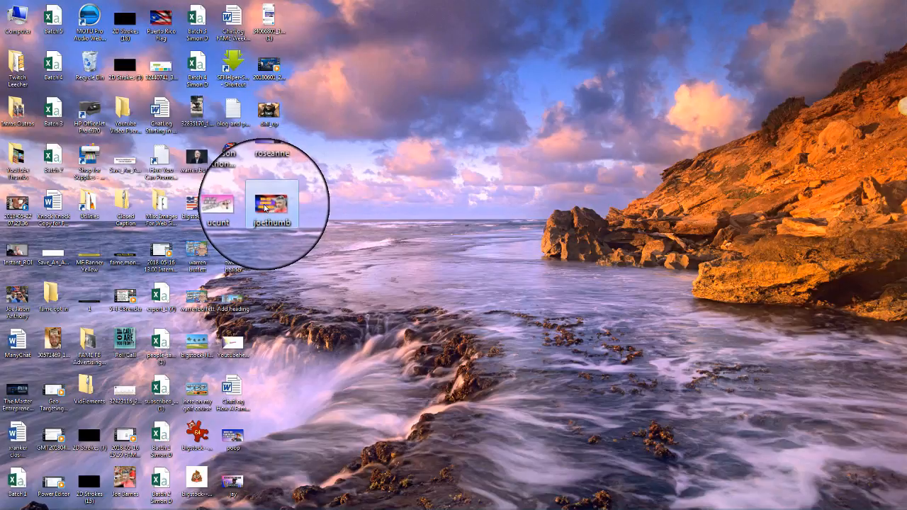